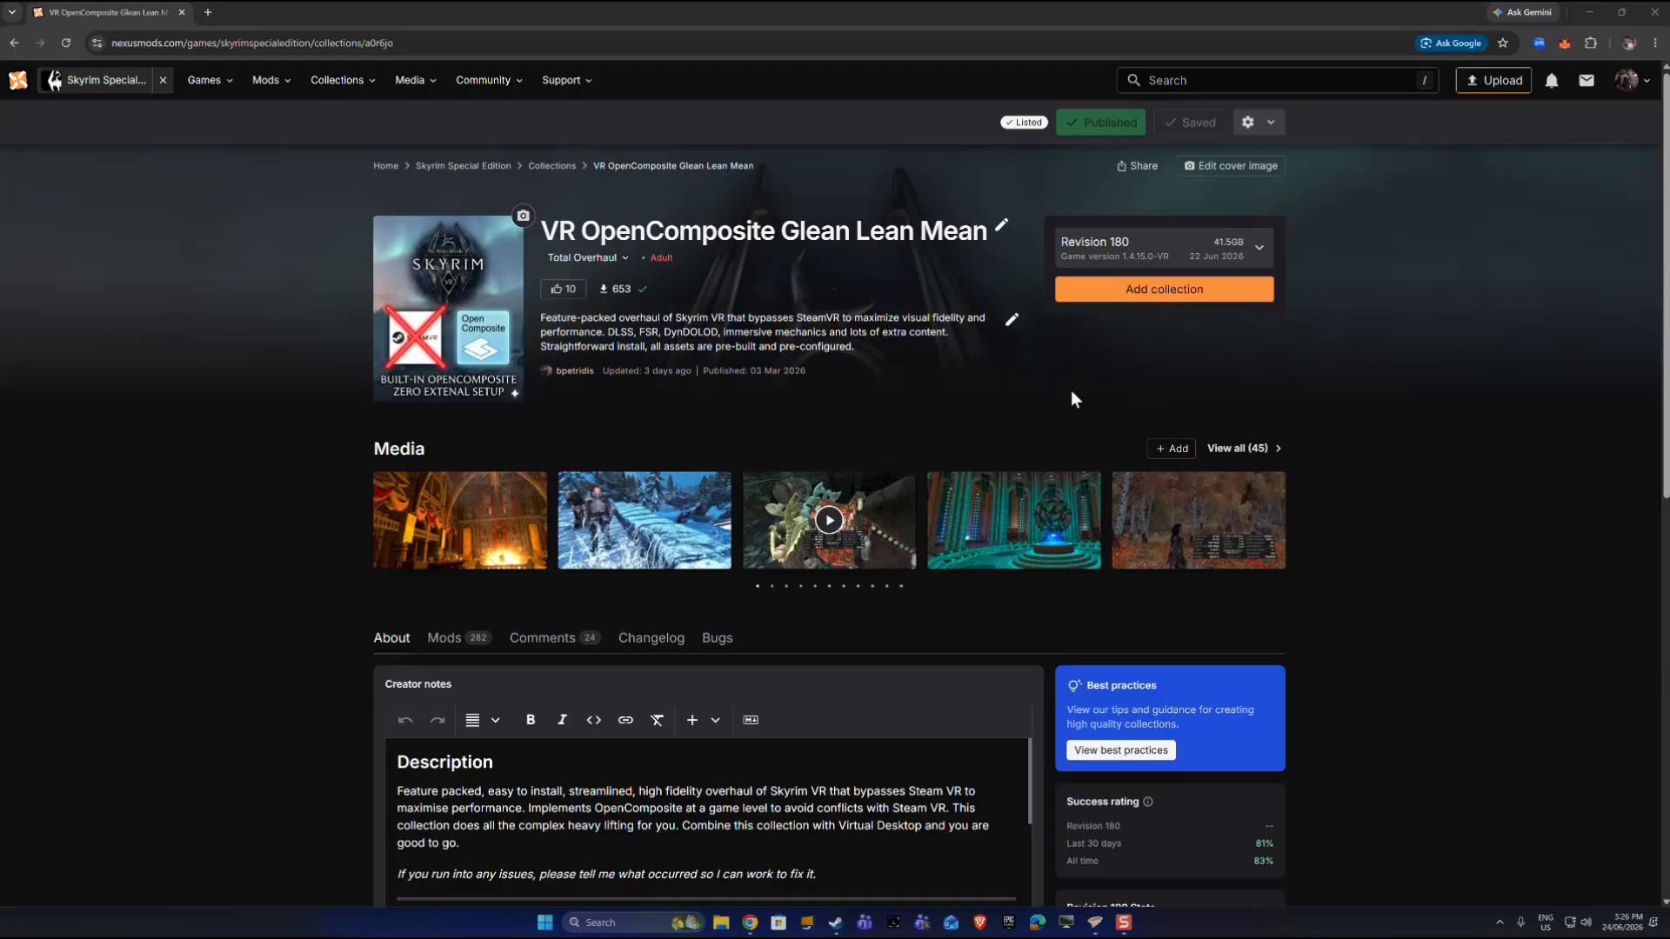
Step: Look at the Skyrim VR library page in Steam and the Vortex dashboard, and return to the collection page in Chrome
click(1632, 89)
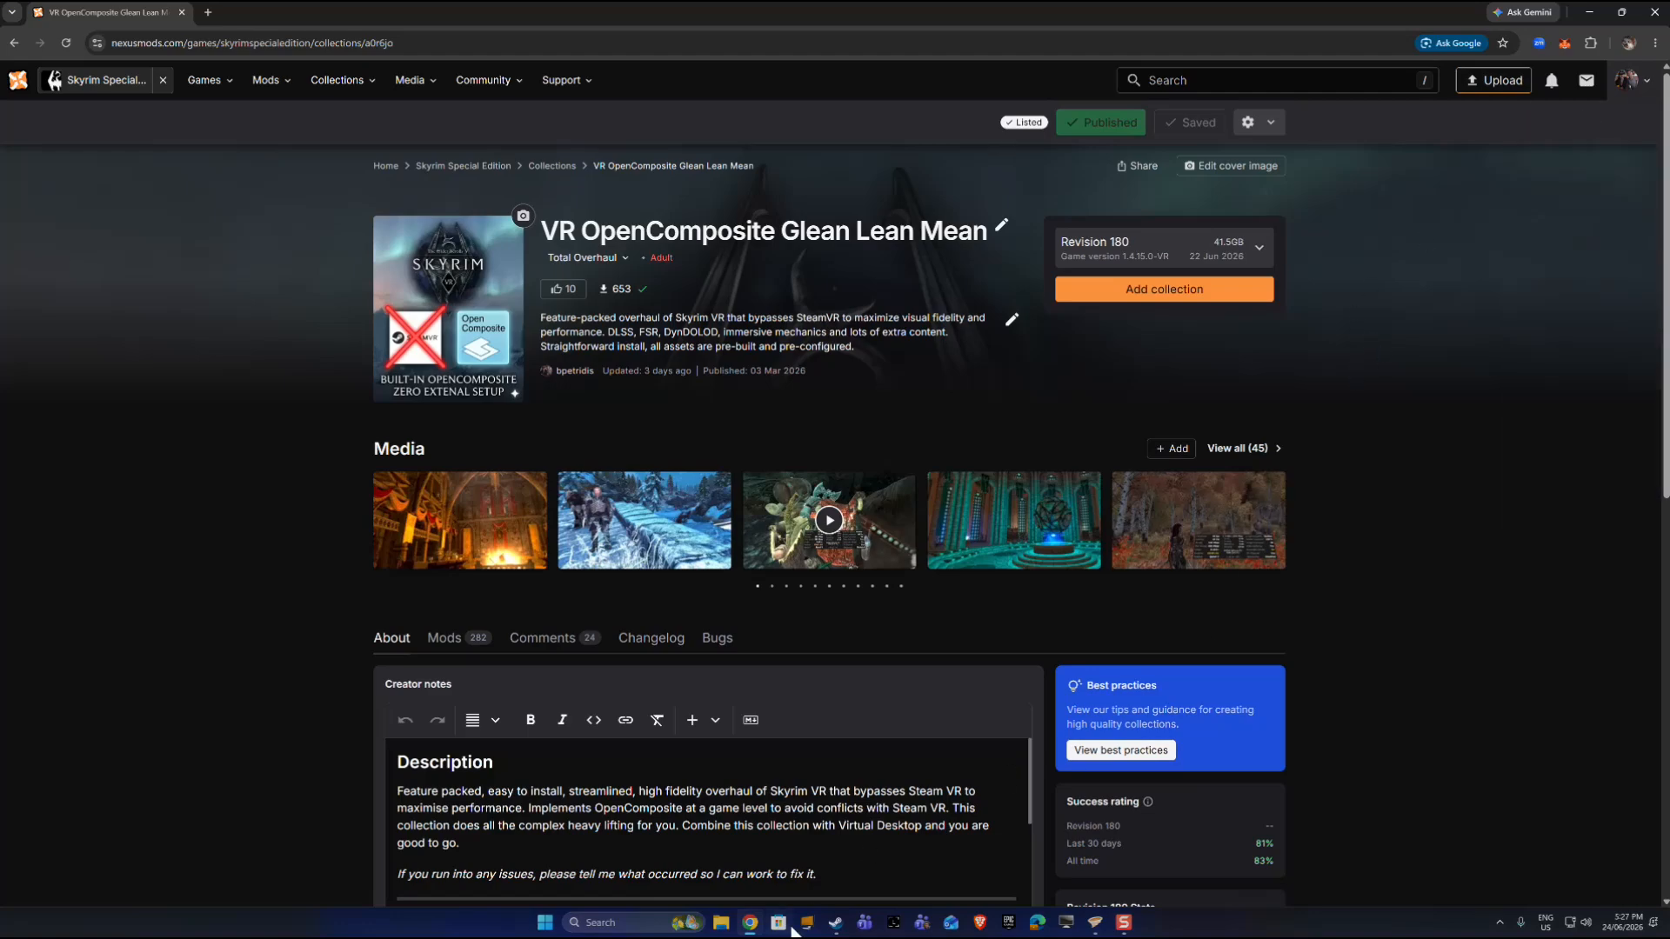
click(836, 922)
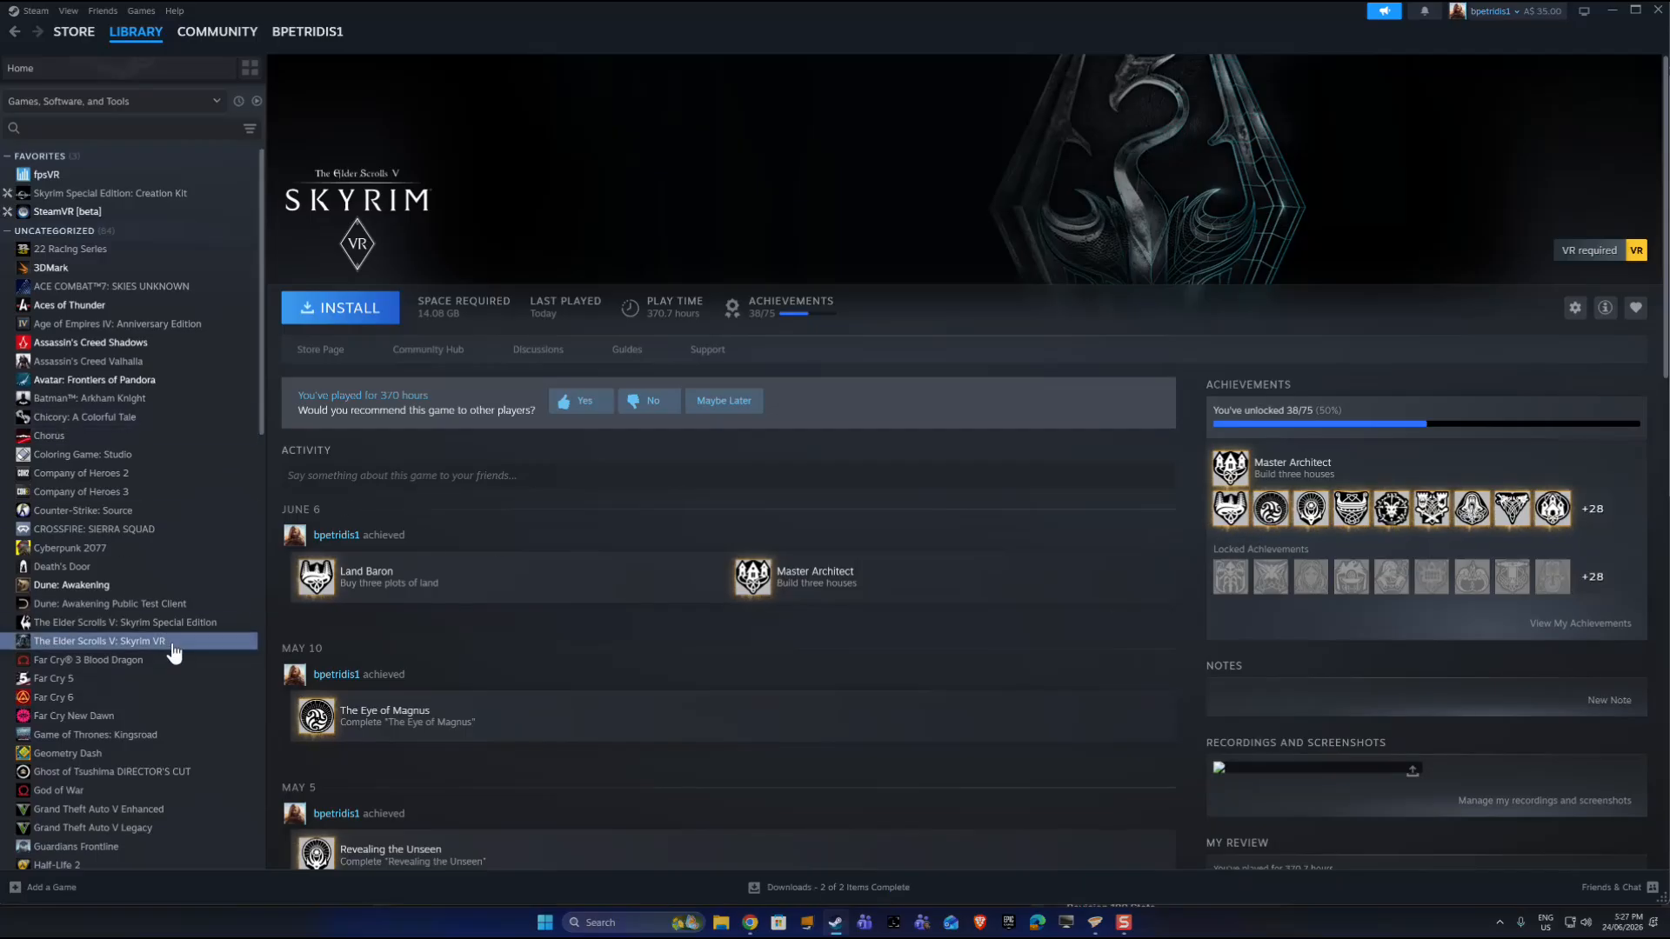
click(1095, 929)
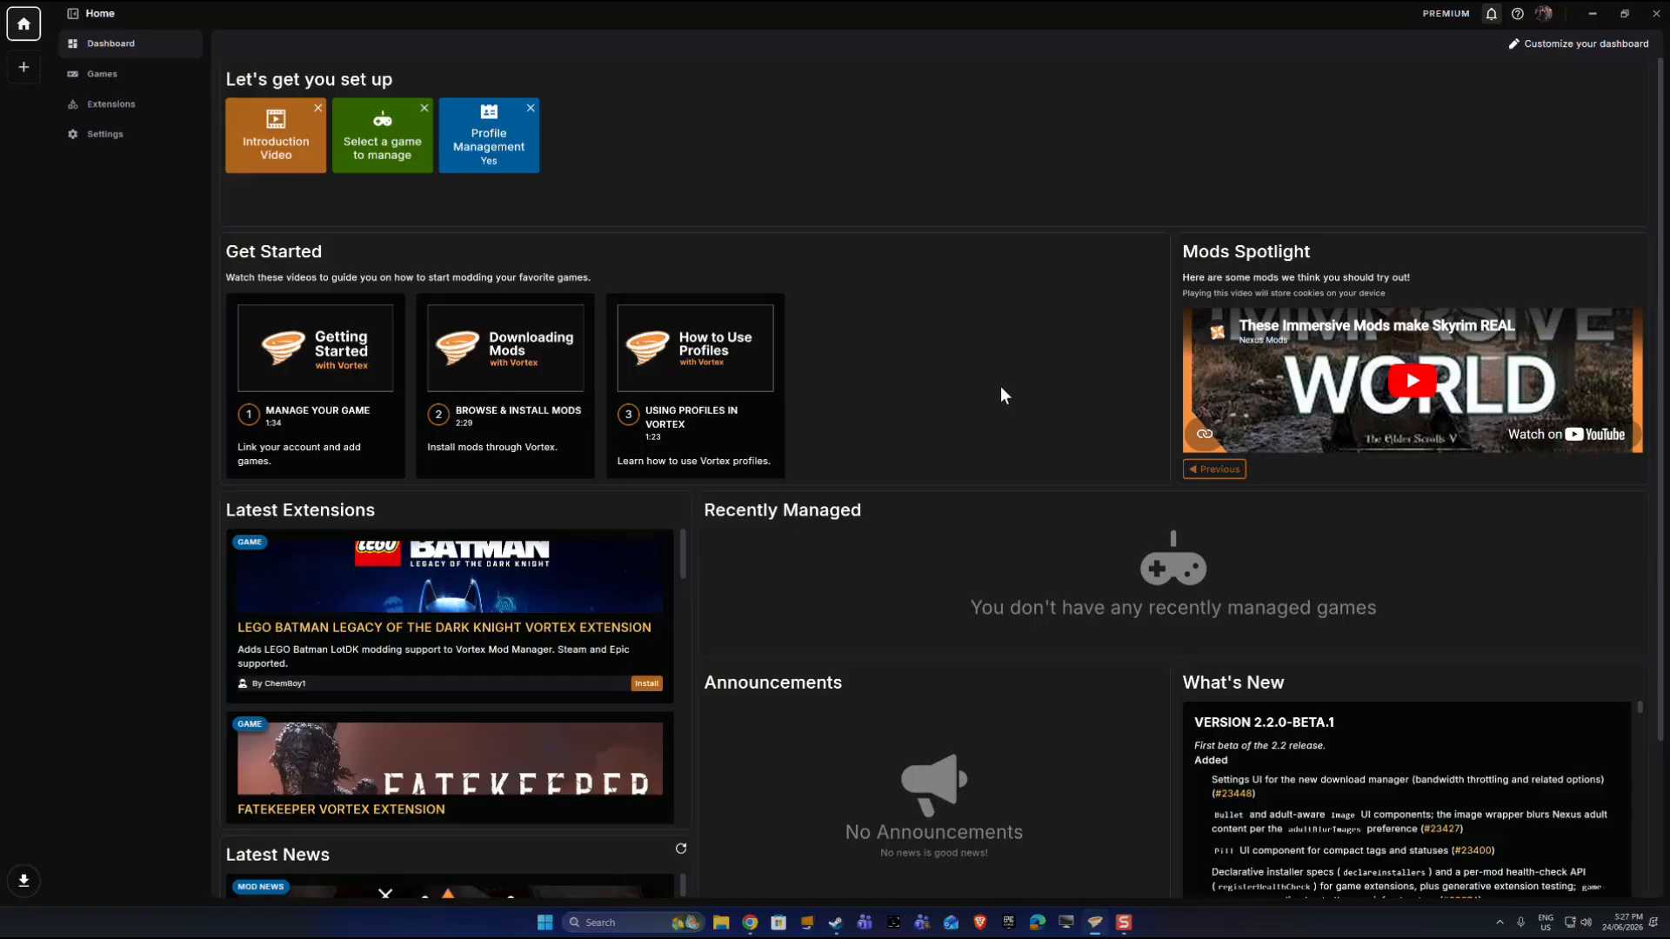
mouse_move(755, 926)
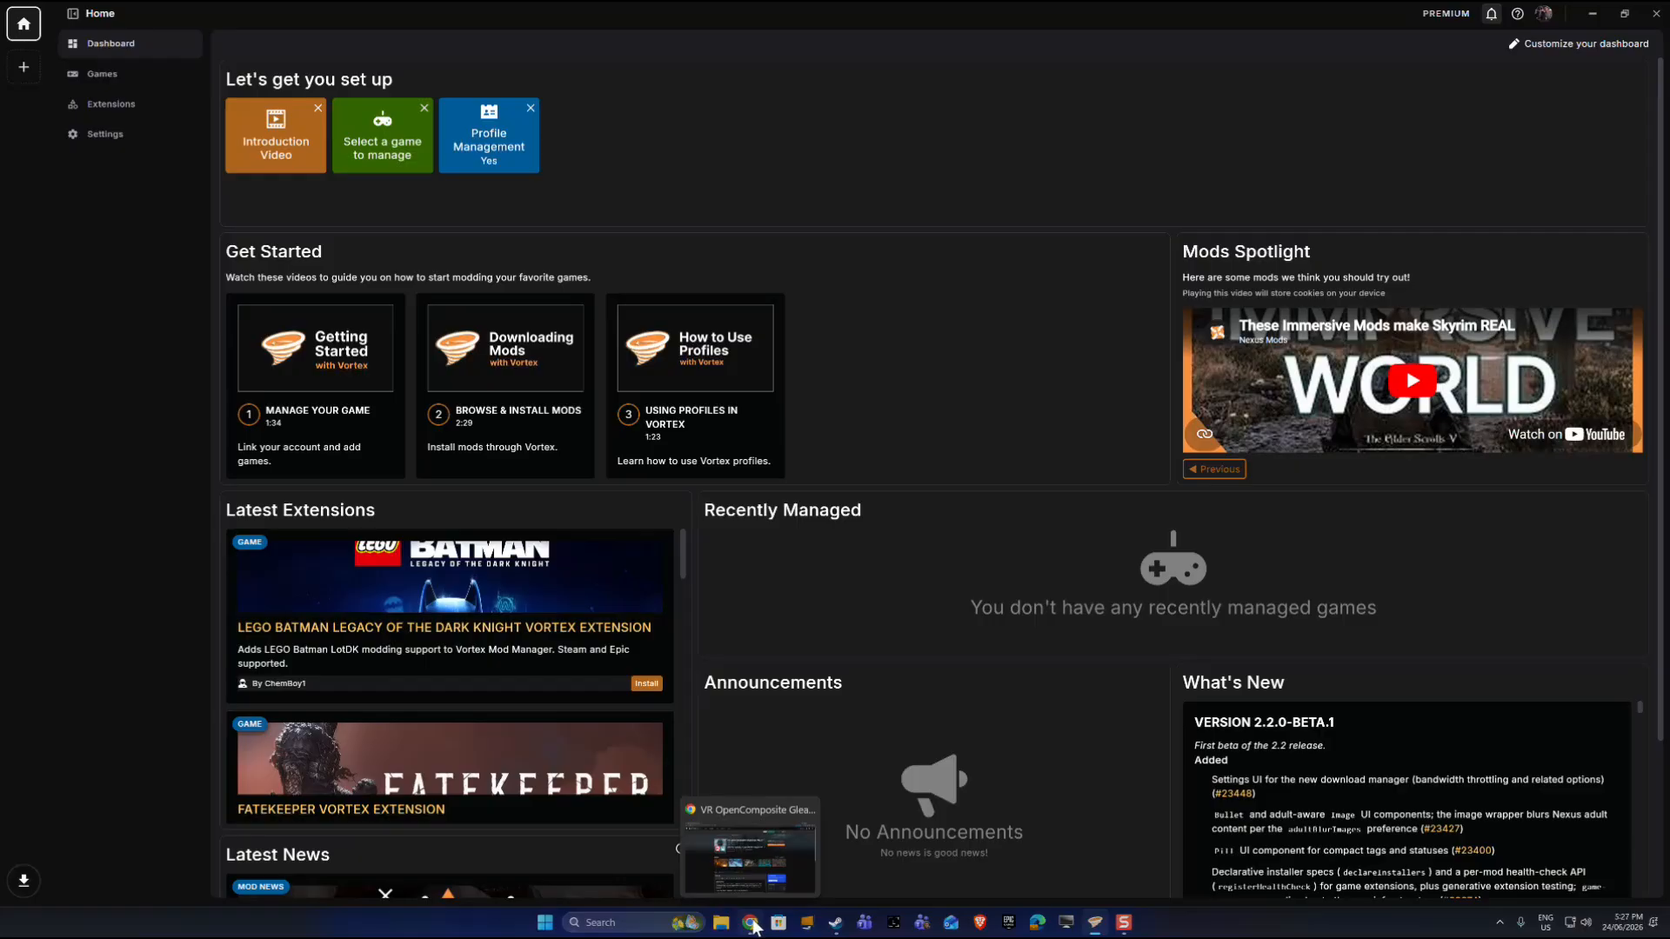
click(753, 924)
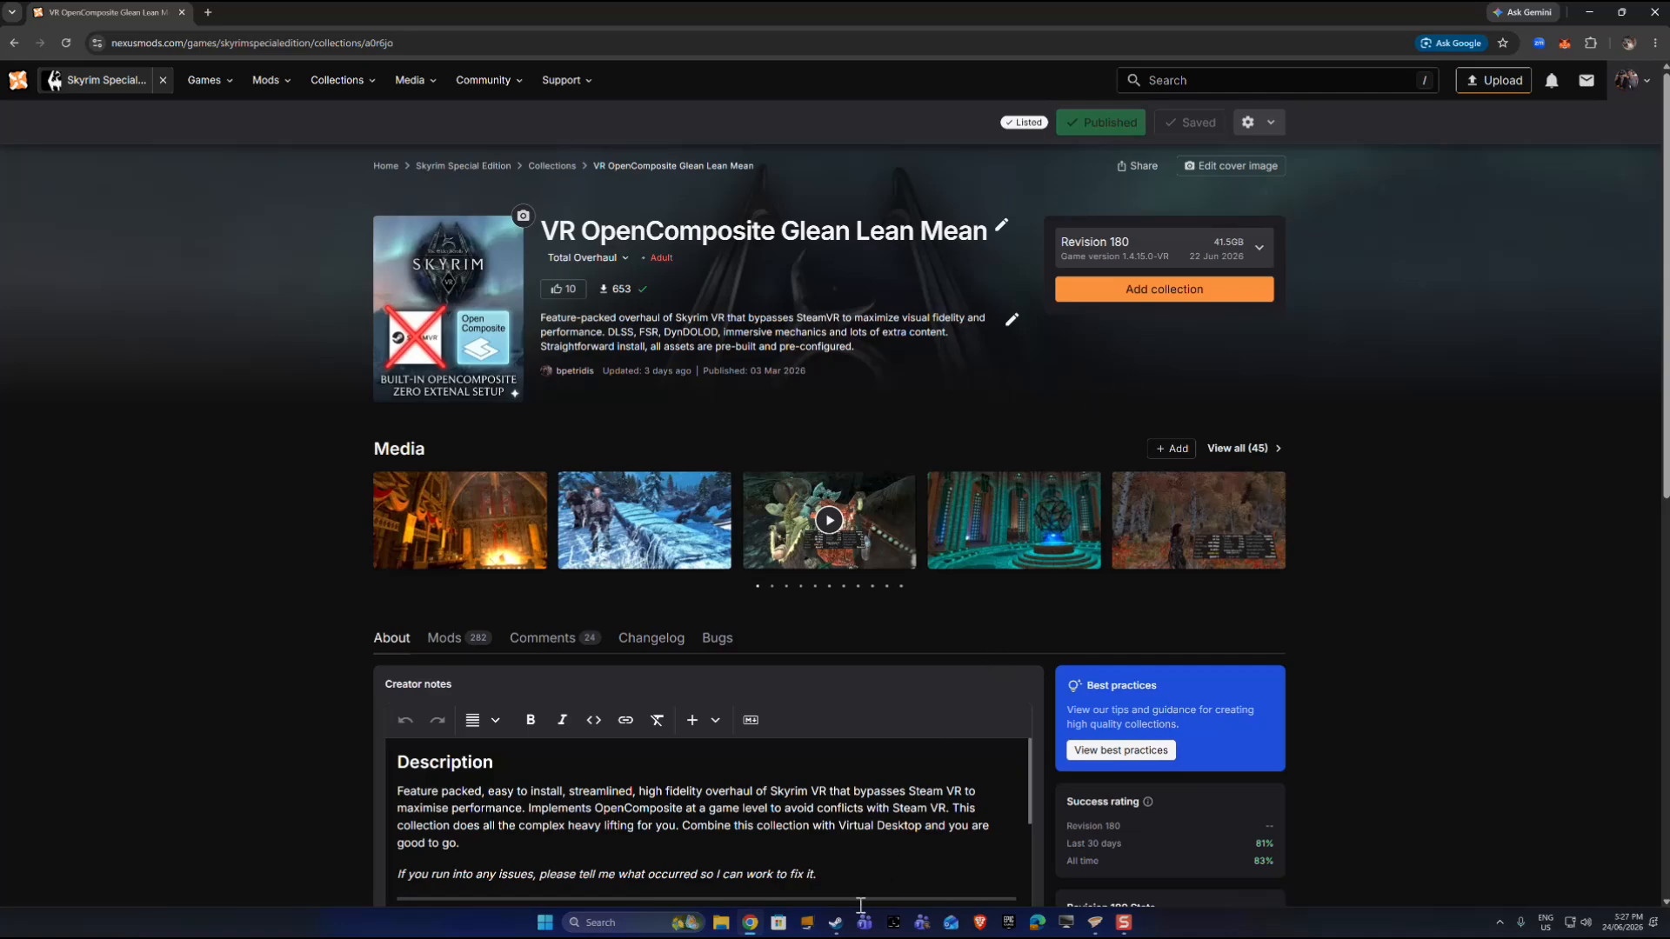
Step: Switch to Steam and install The Elder Scrolls V: Skyrim VR on the OS NVME (C:) drive
mouse_move(839, 927)
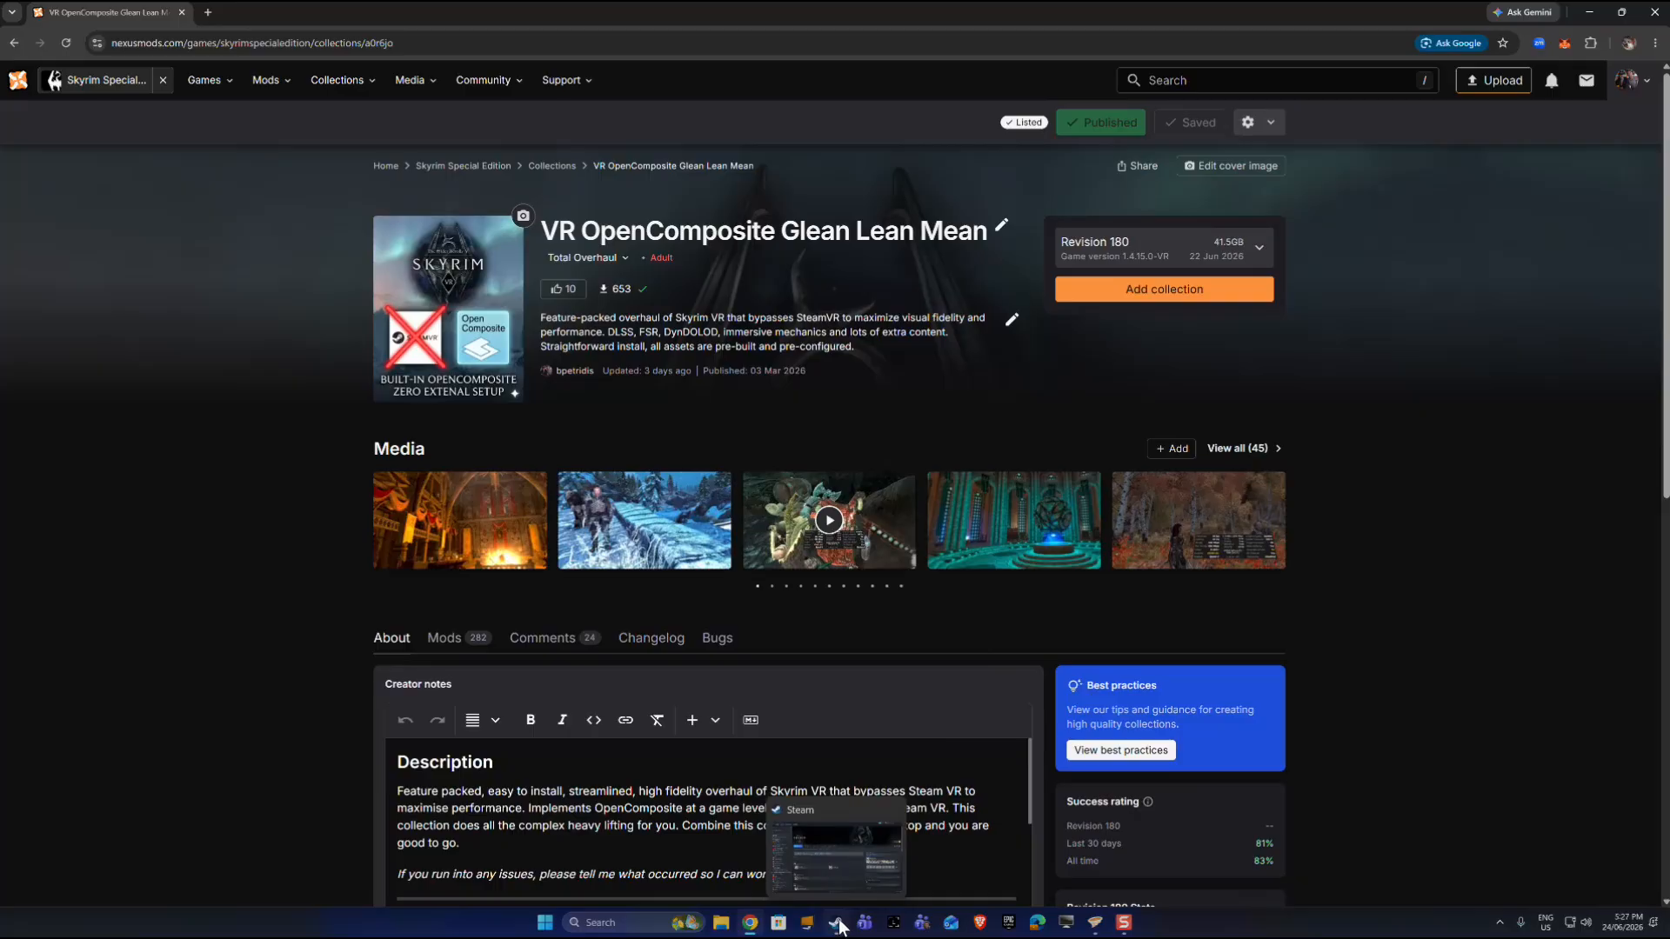
click(838, 924)
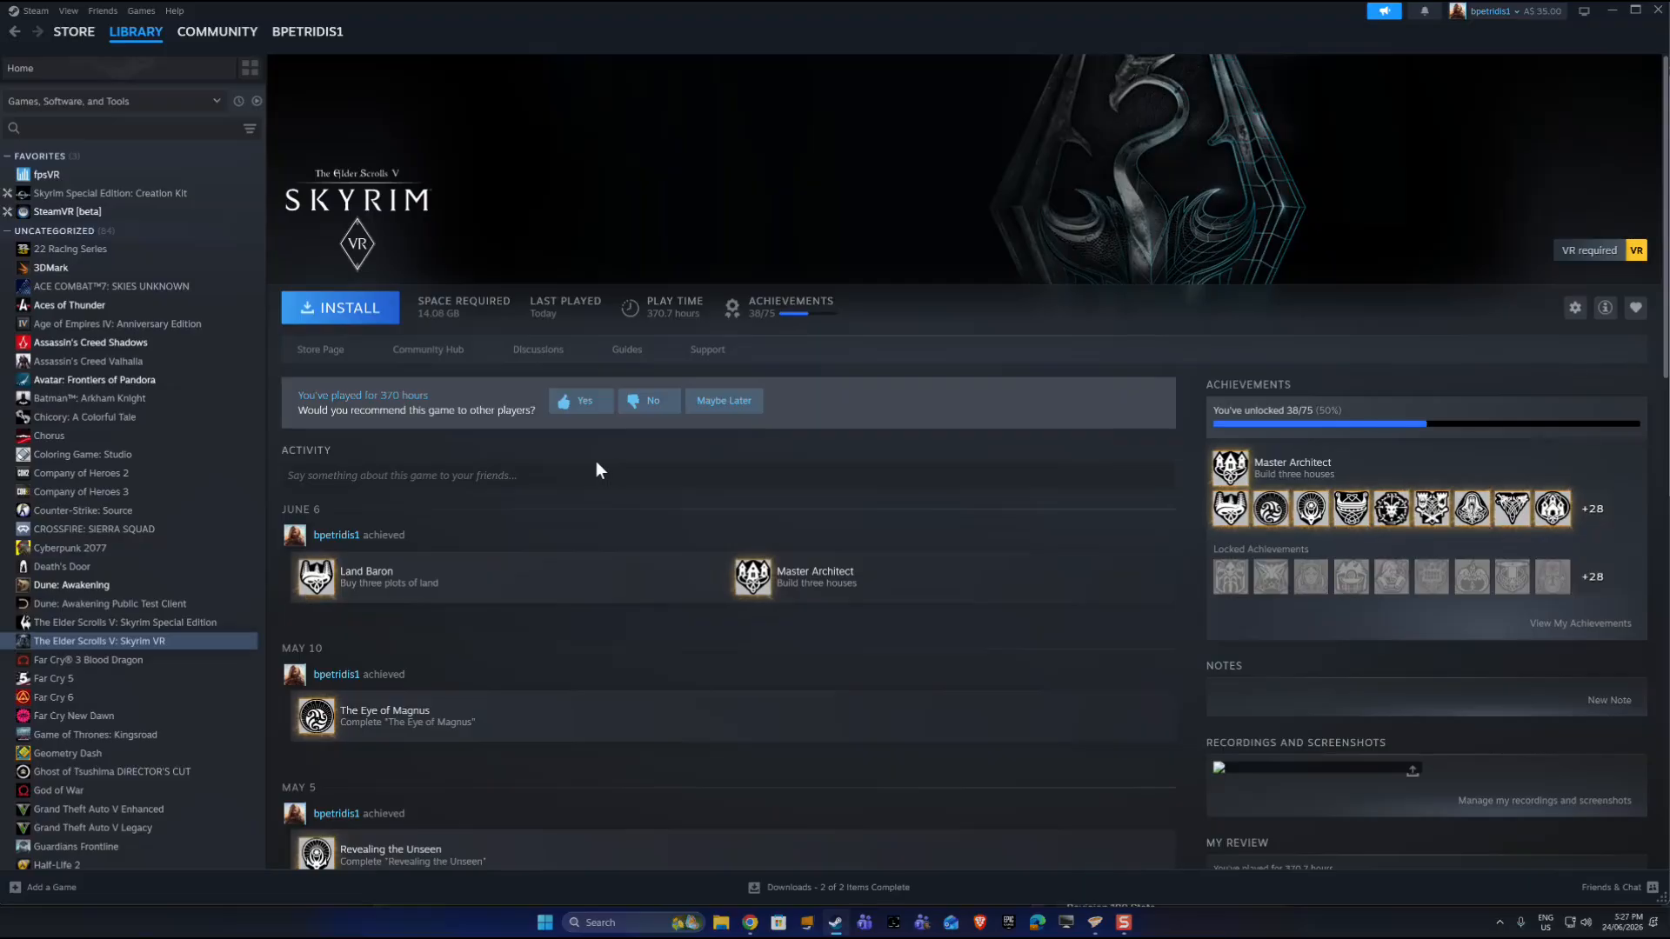
click(346, 315)
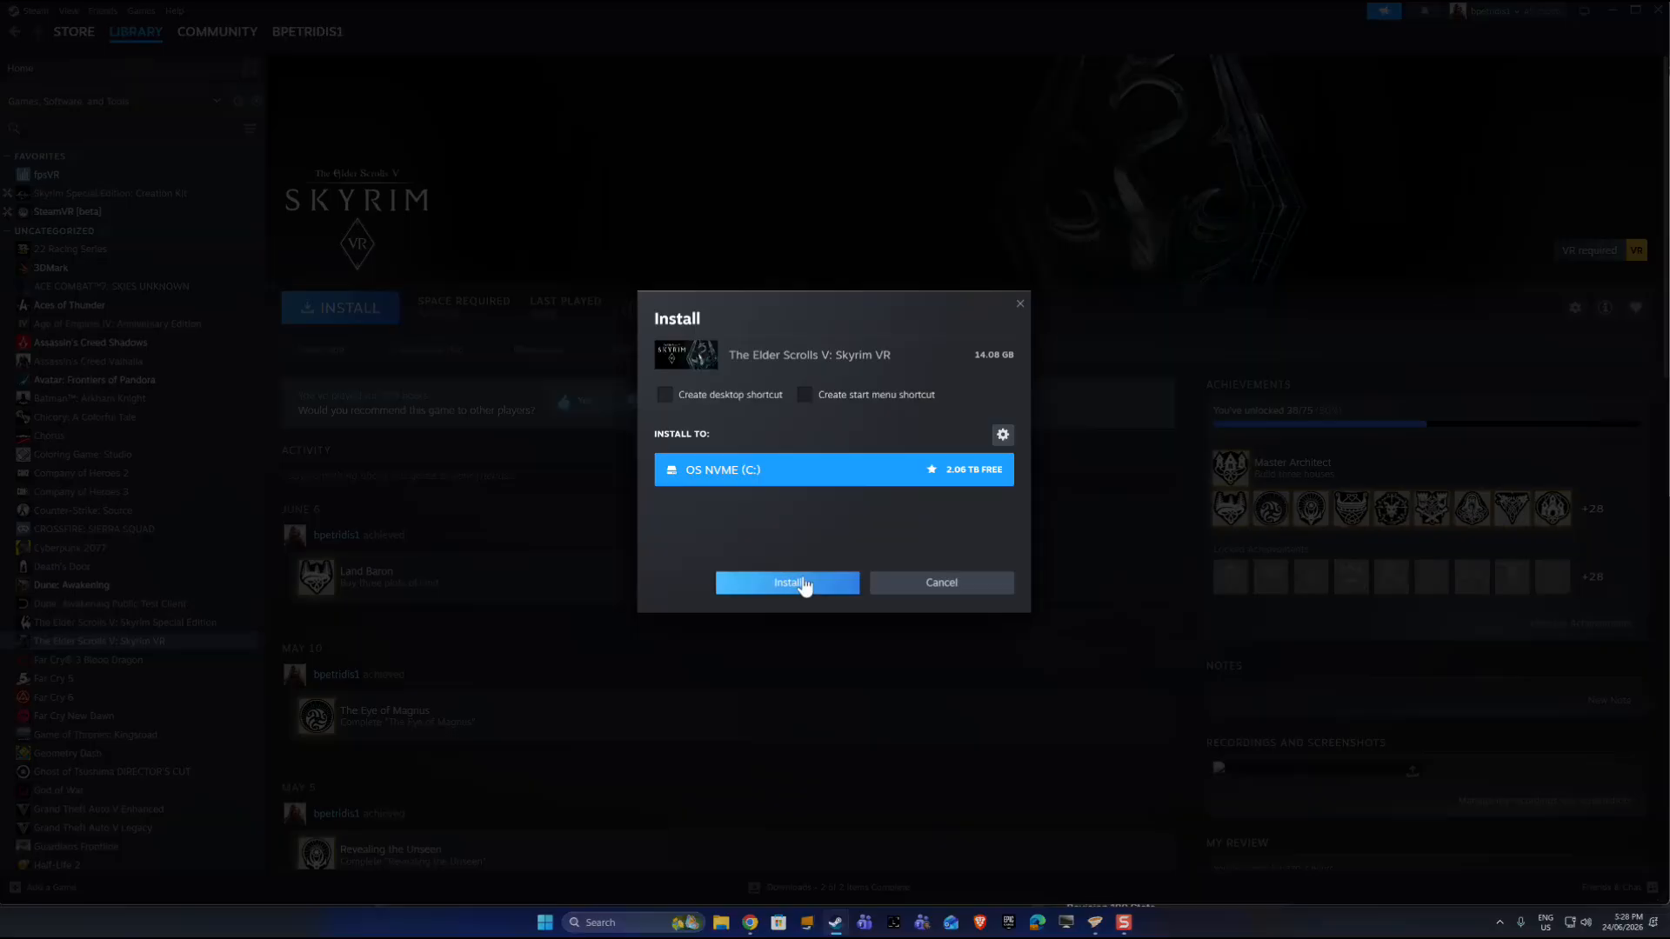
click(804, 585)
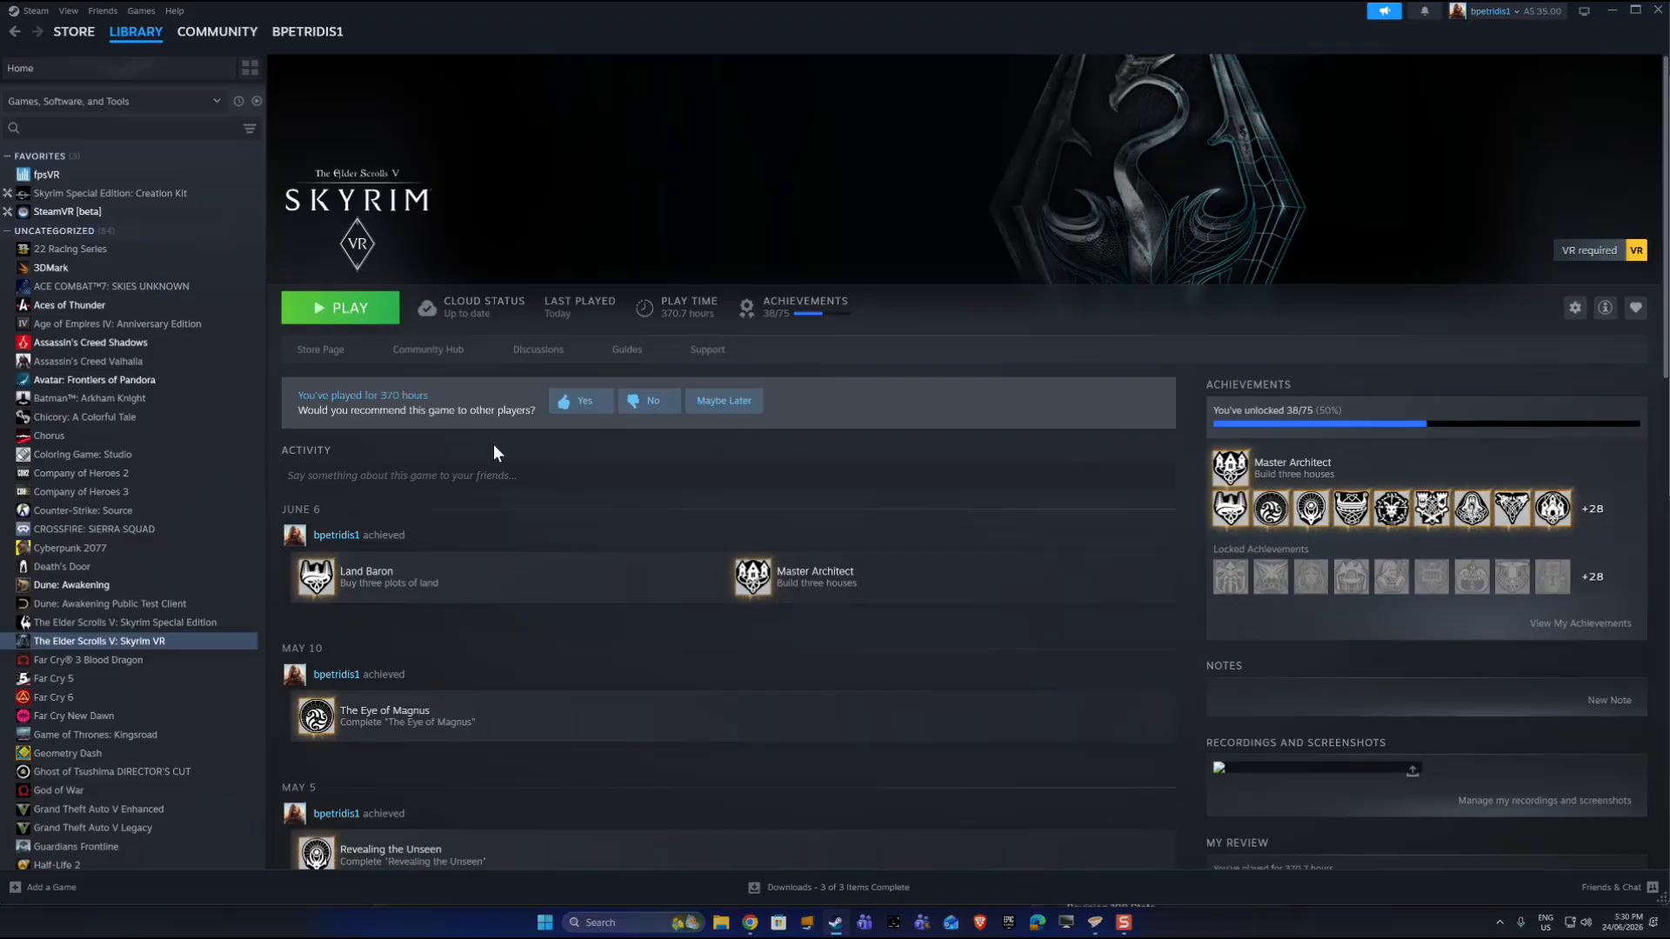
Step: Run the unmodded Skyrim VR once, accepting the VR headset notice, and stop the game
click(356, 320)
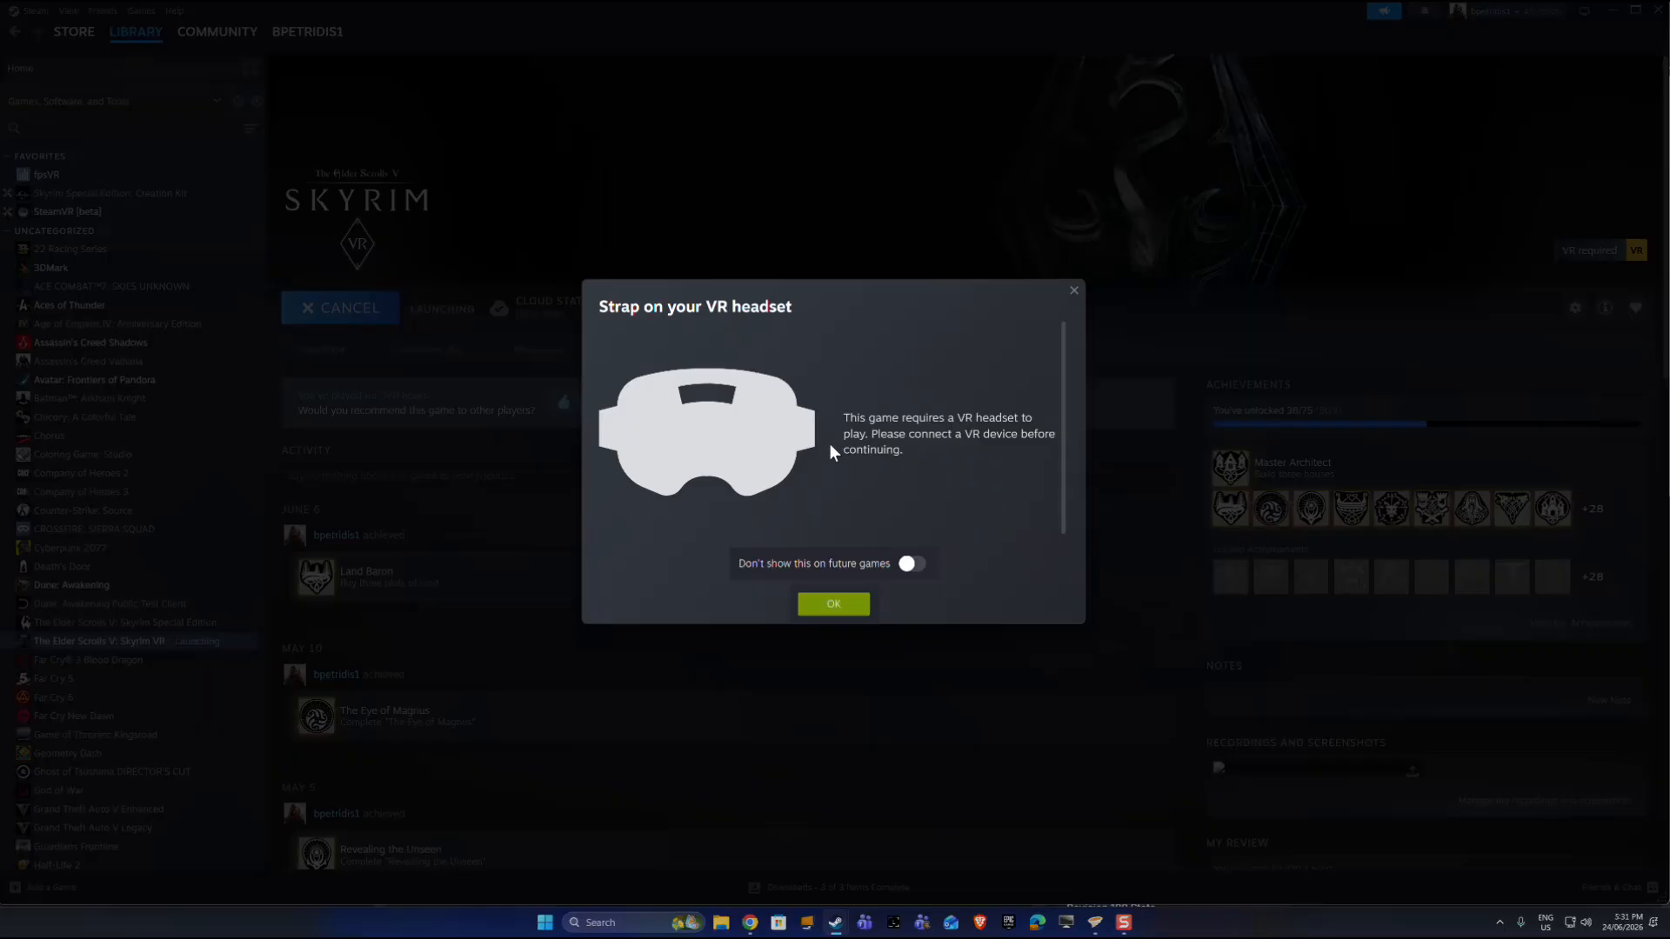
click(848, 609)
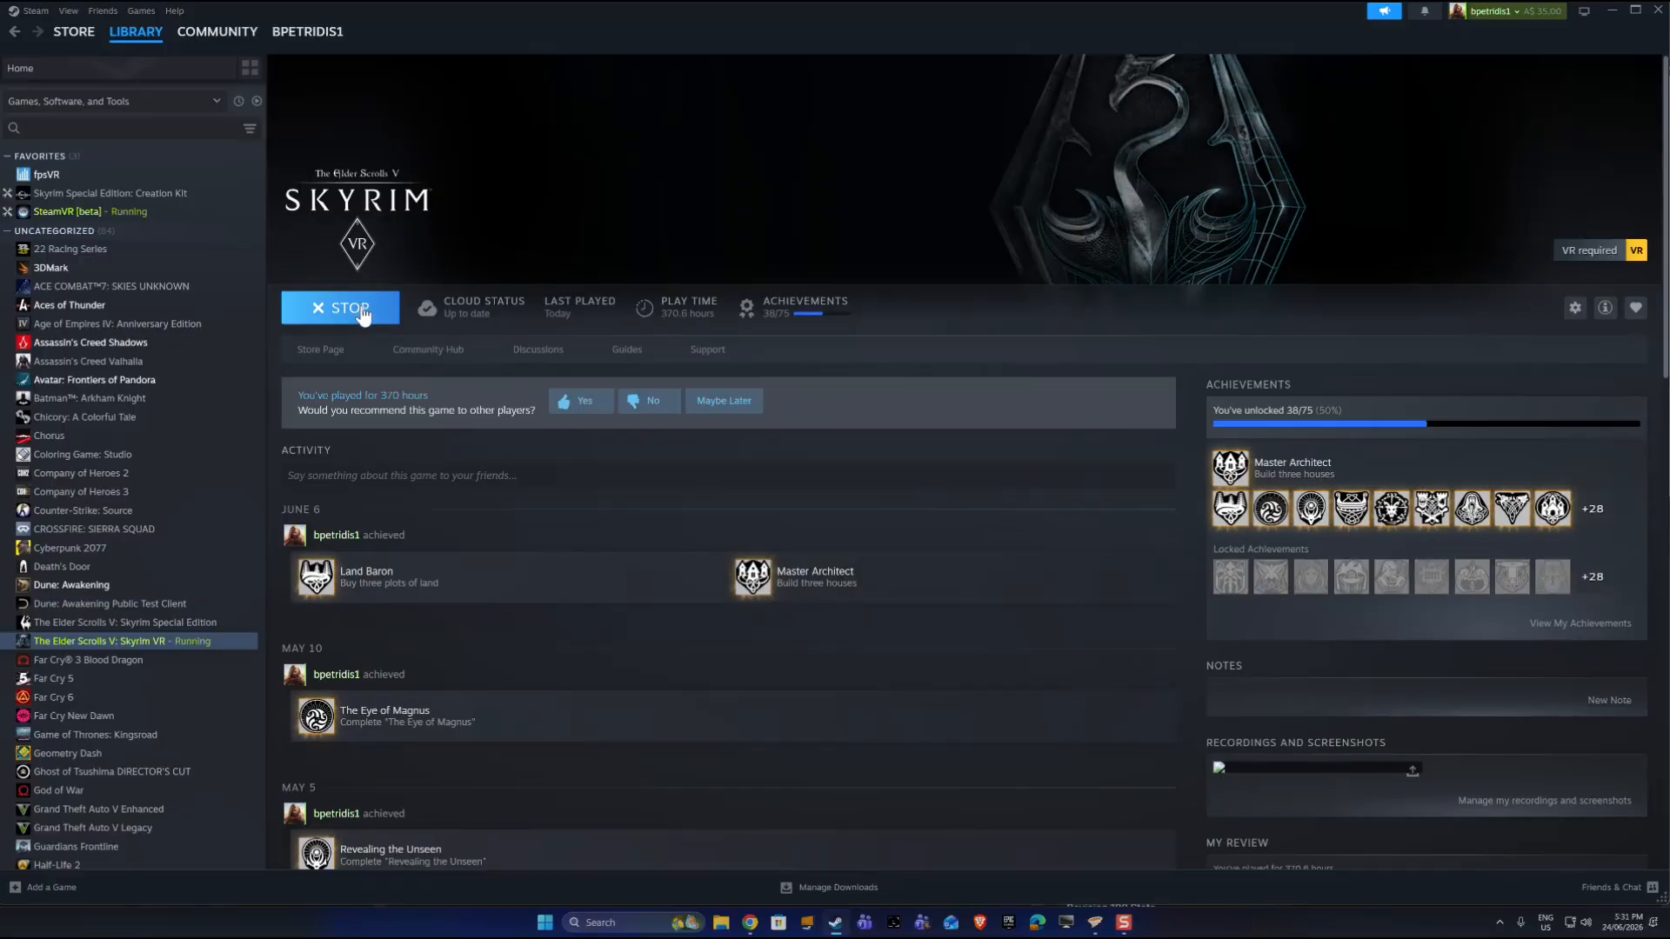
click(364, 313)
click(806, 487)
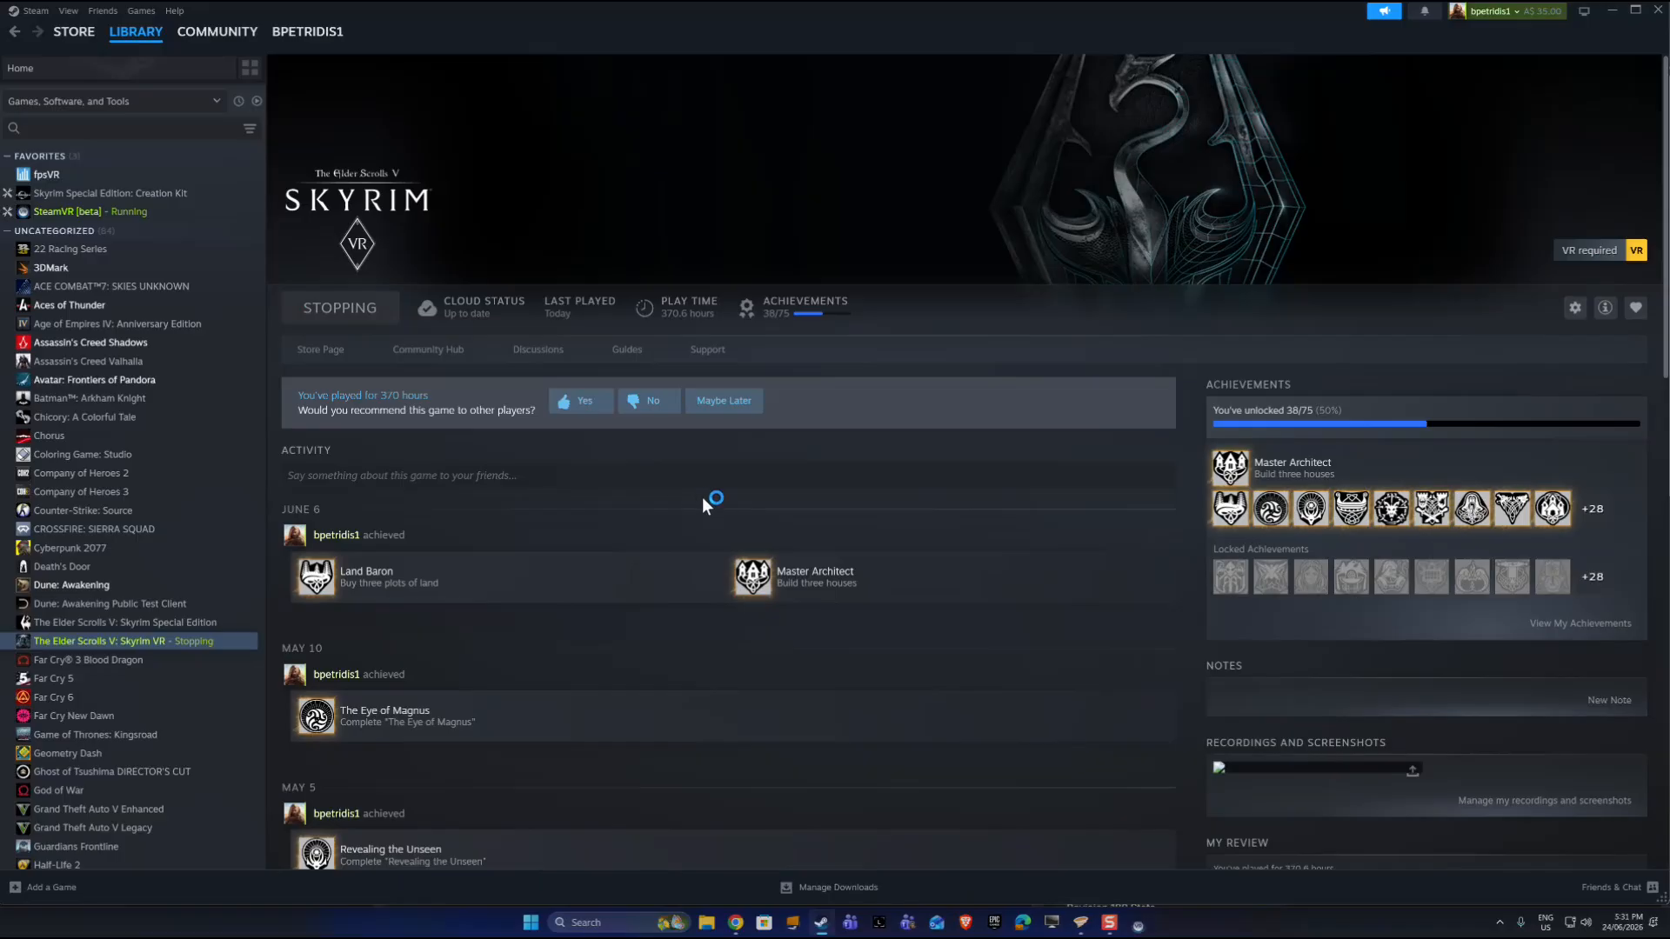
Step: Bring up the SteamVR status window and exit SteamVR
mouse_move(1140, 926)
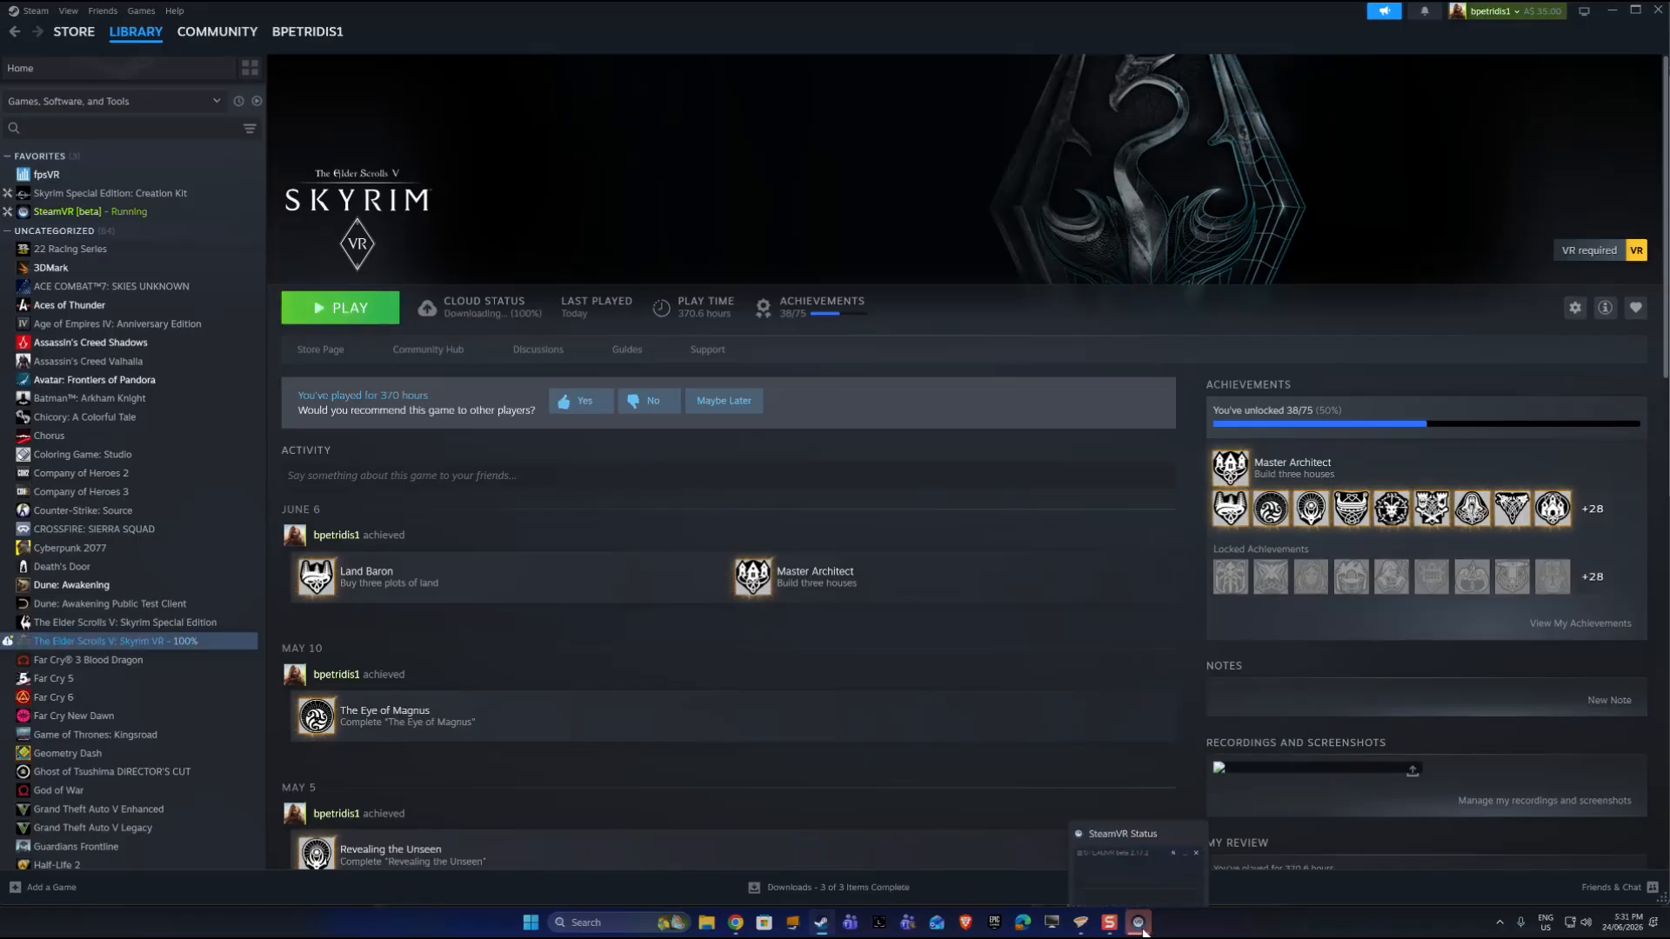
click(1135, 877)
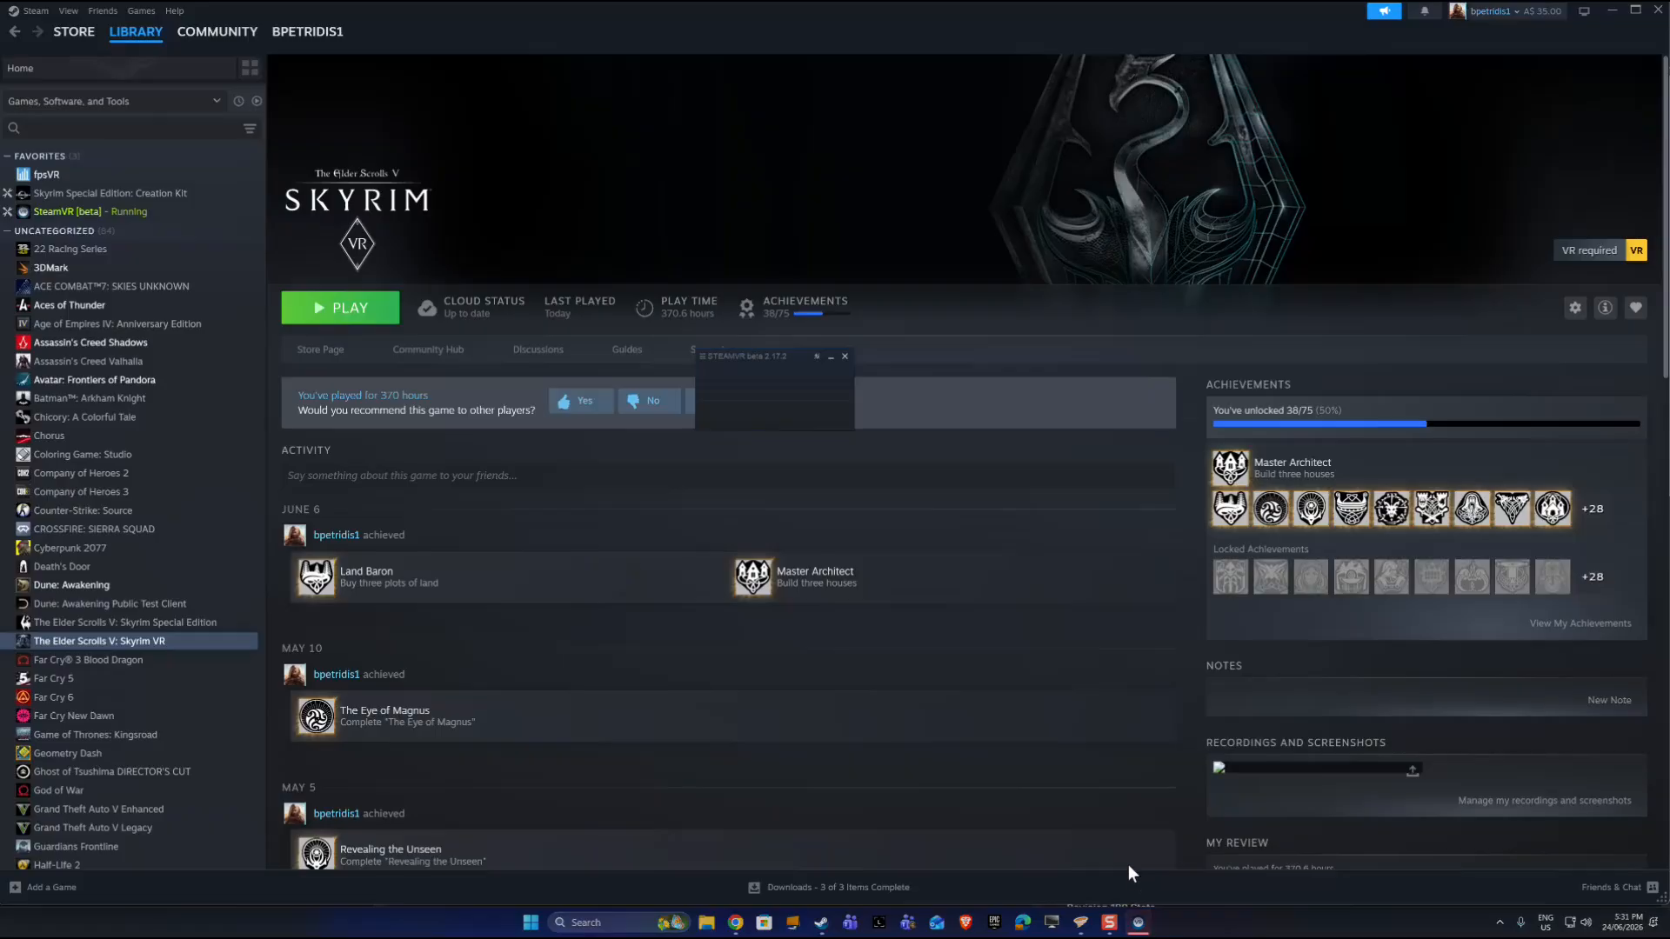
click(703, 355)
click(769, 561)
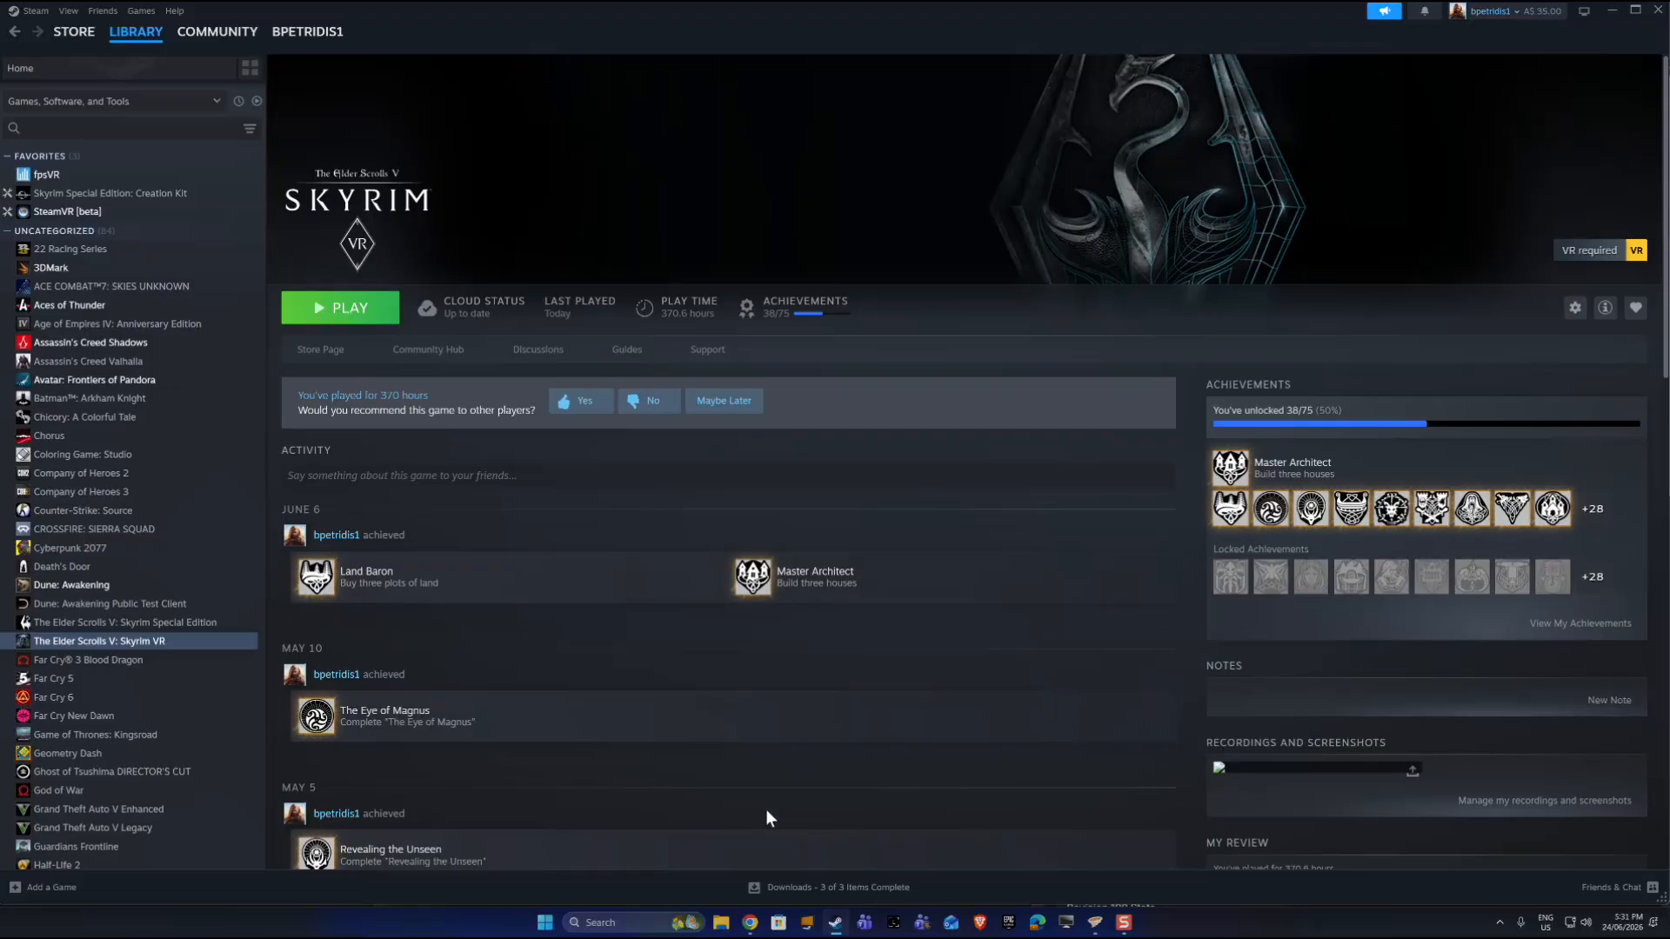
Step: Switch to Vortex, search the games for "skyrim" and set Skyrim VR as a managed game
mouse_move(756, 925)
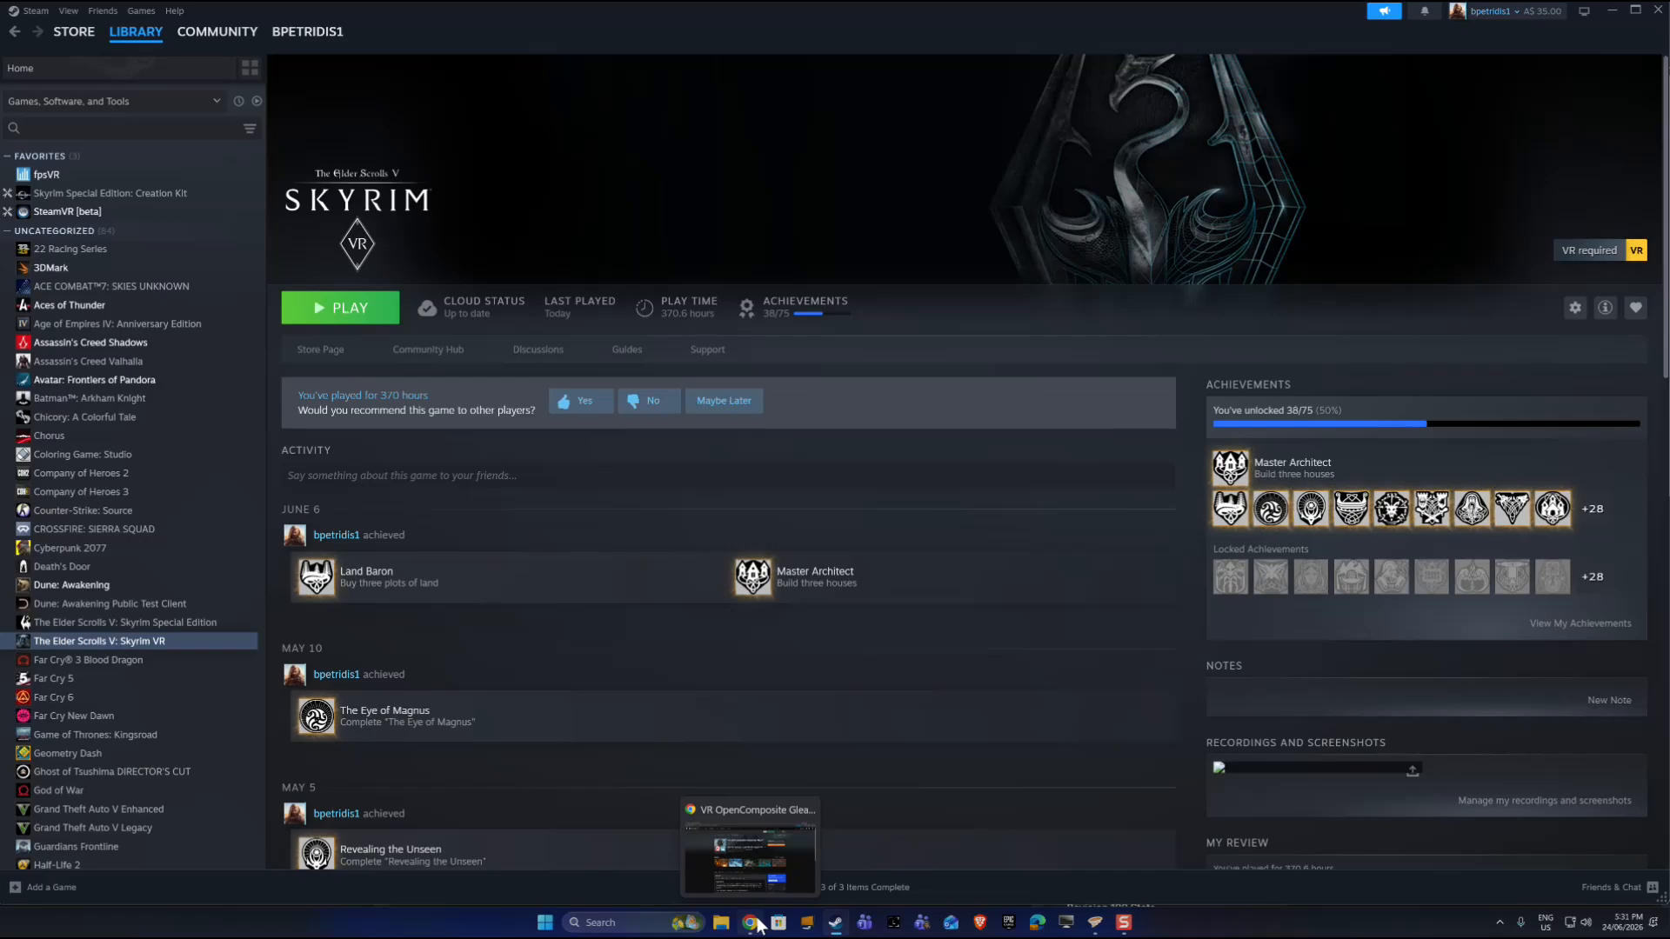
mouse_move(1097, 927)
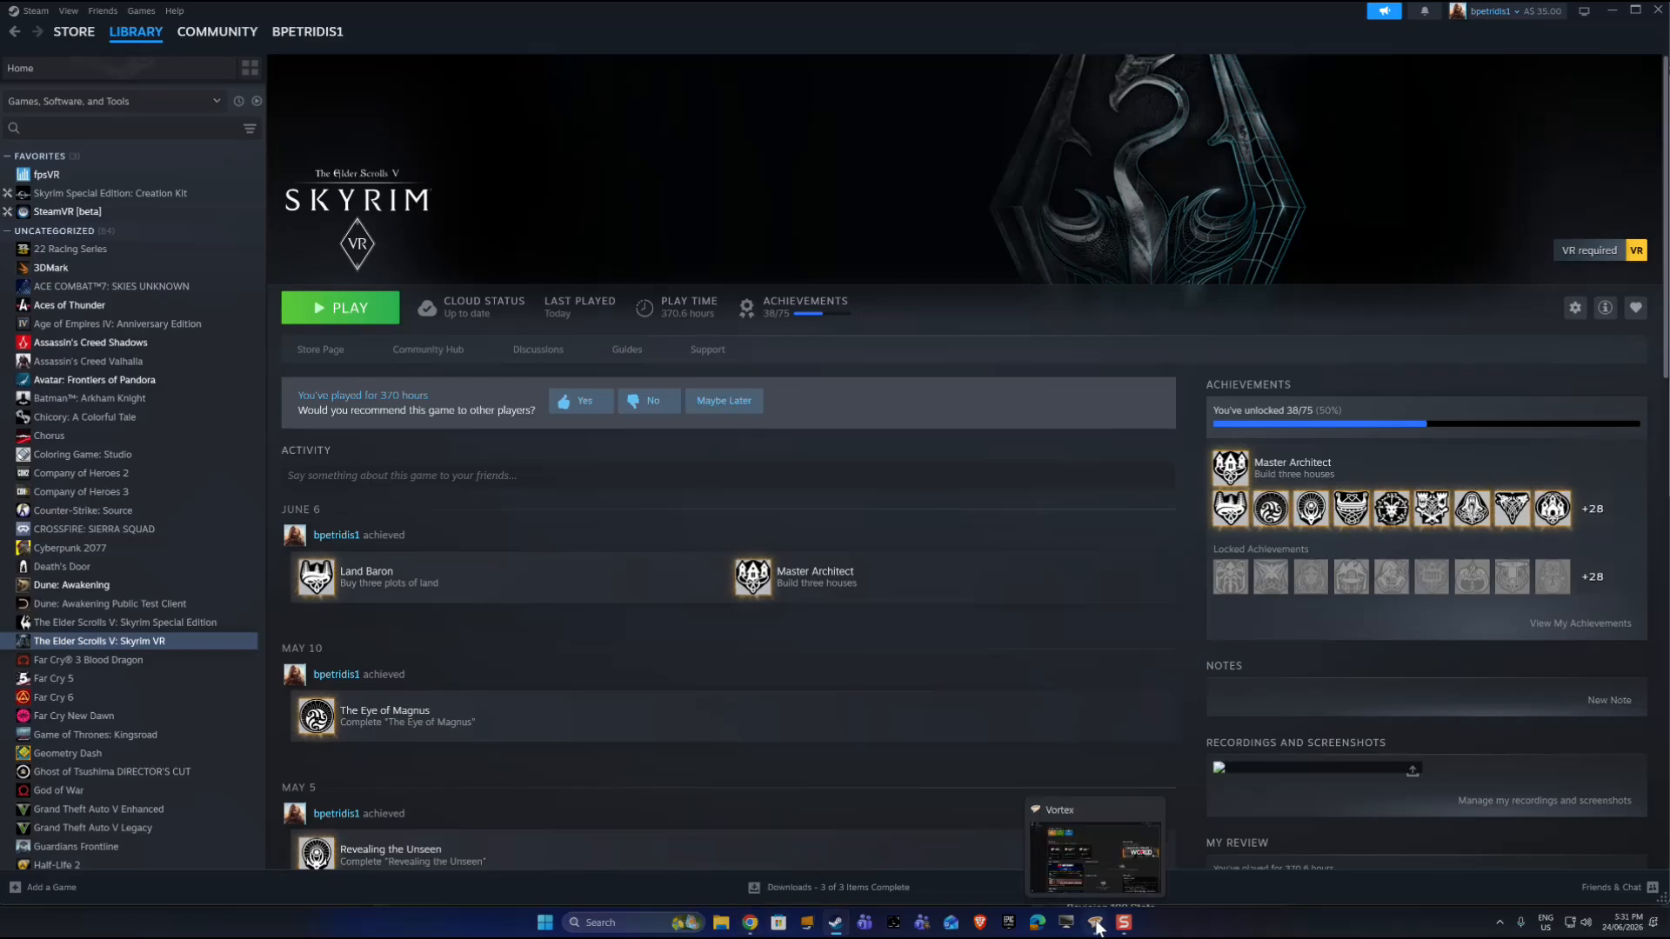
click(1096, 927)
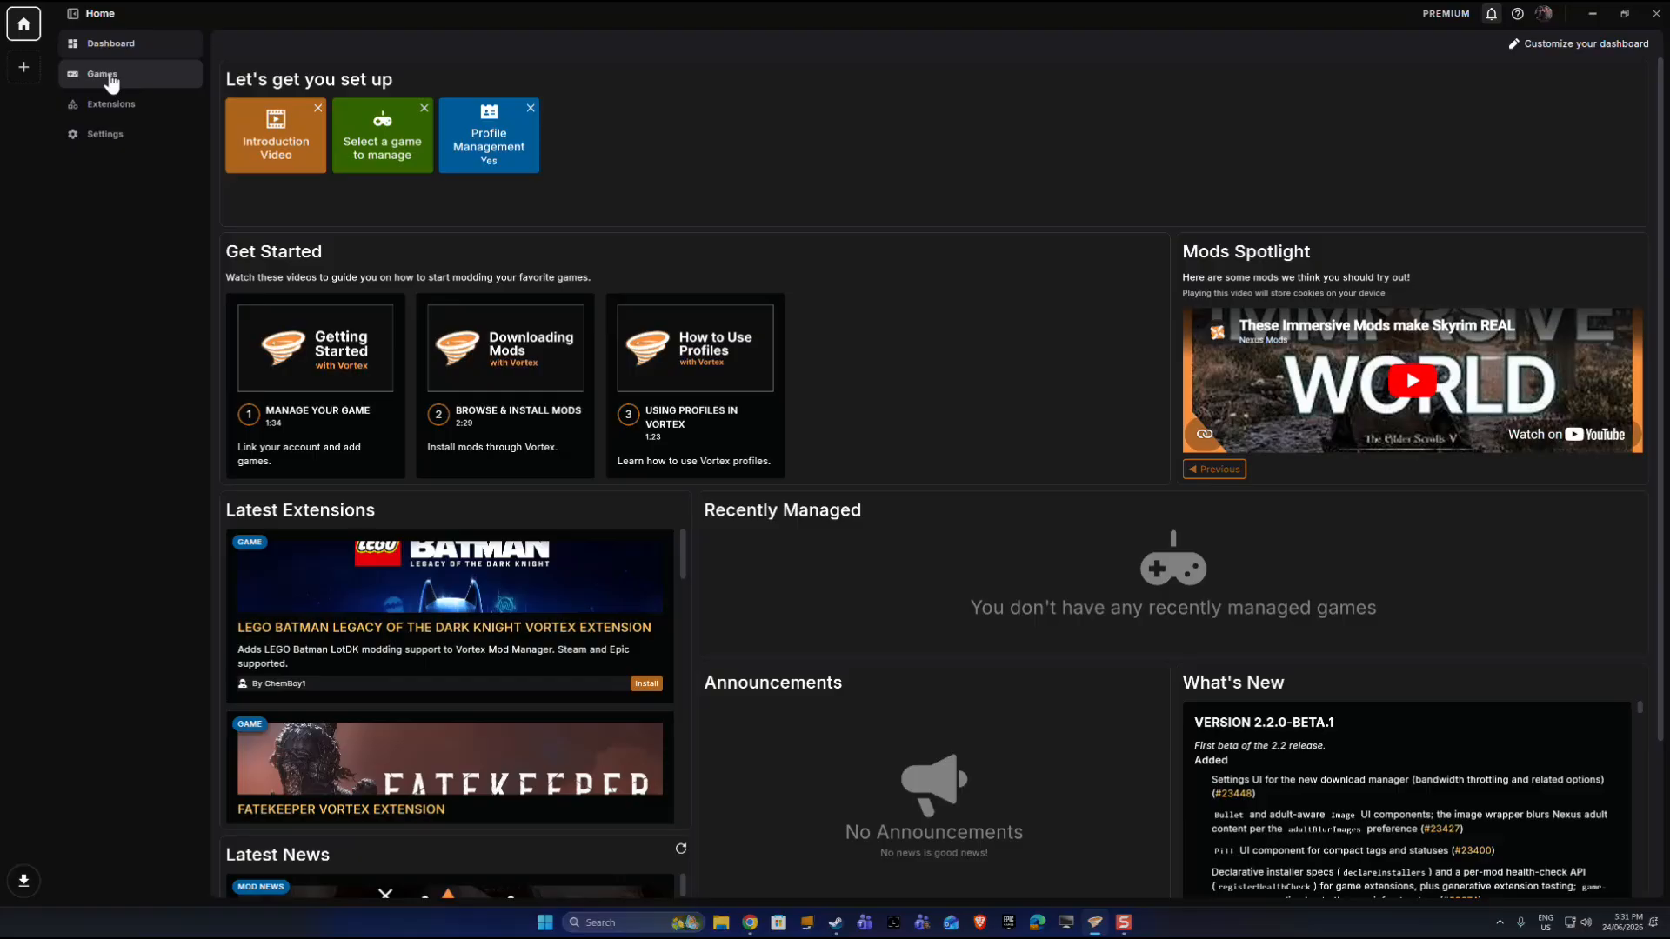
click(111, 82)
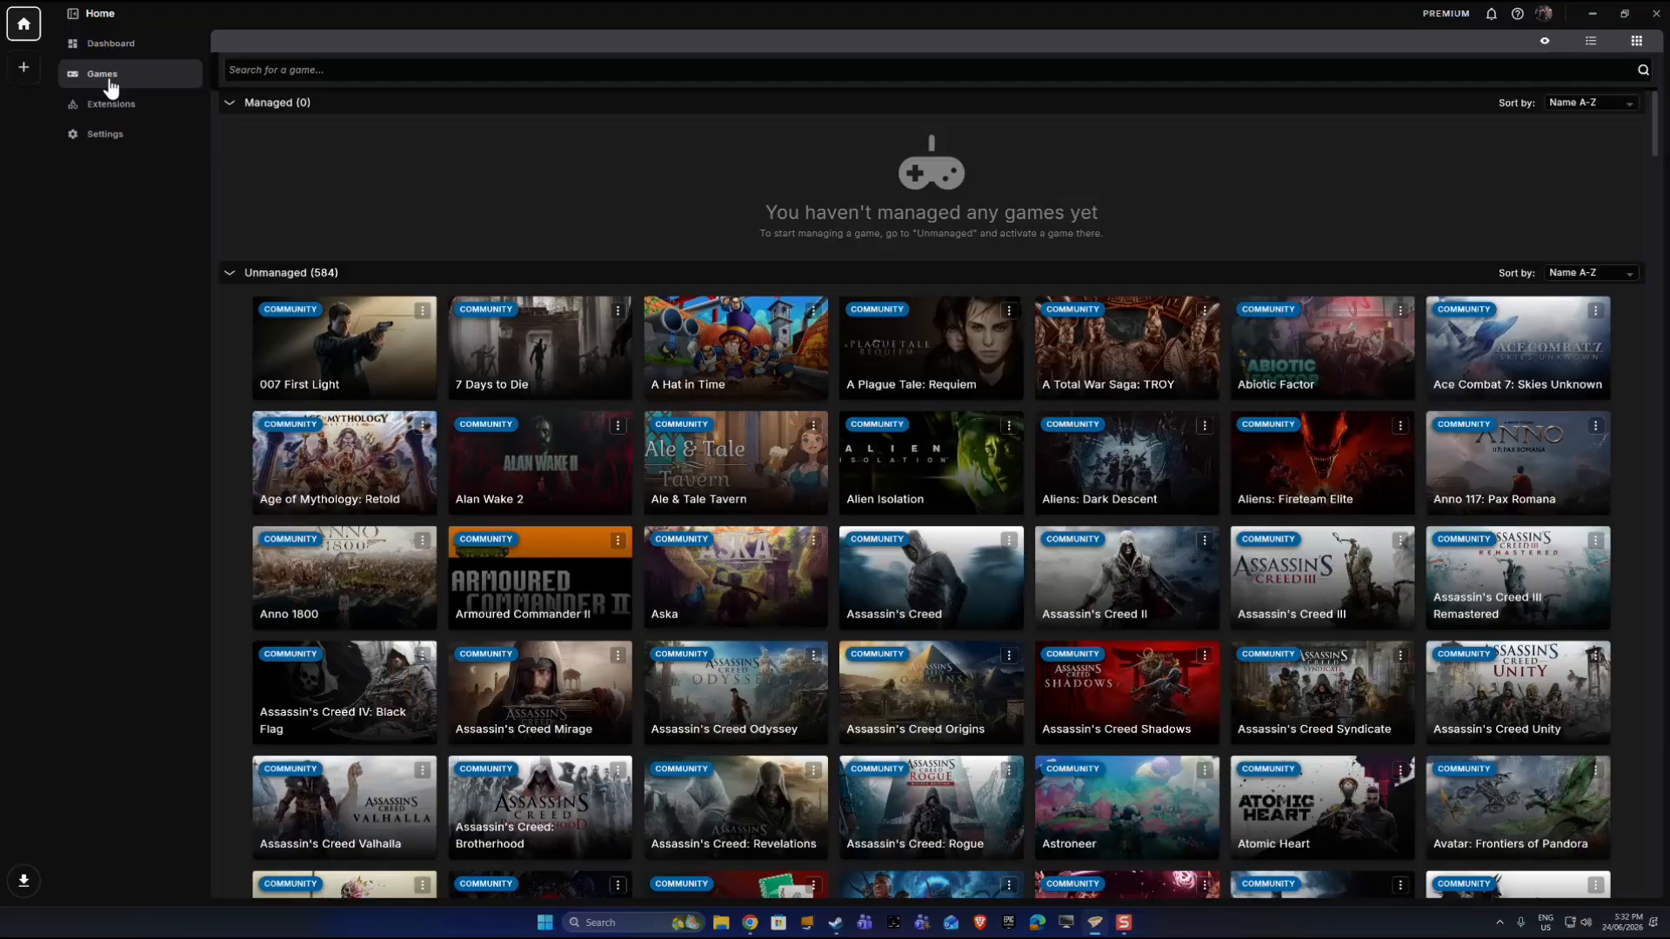
click(414, 70)
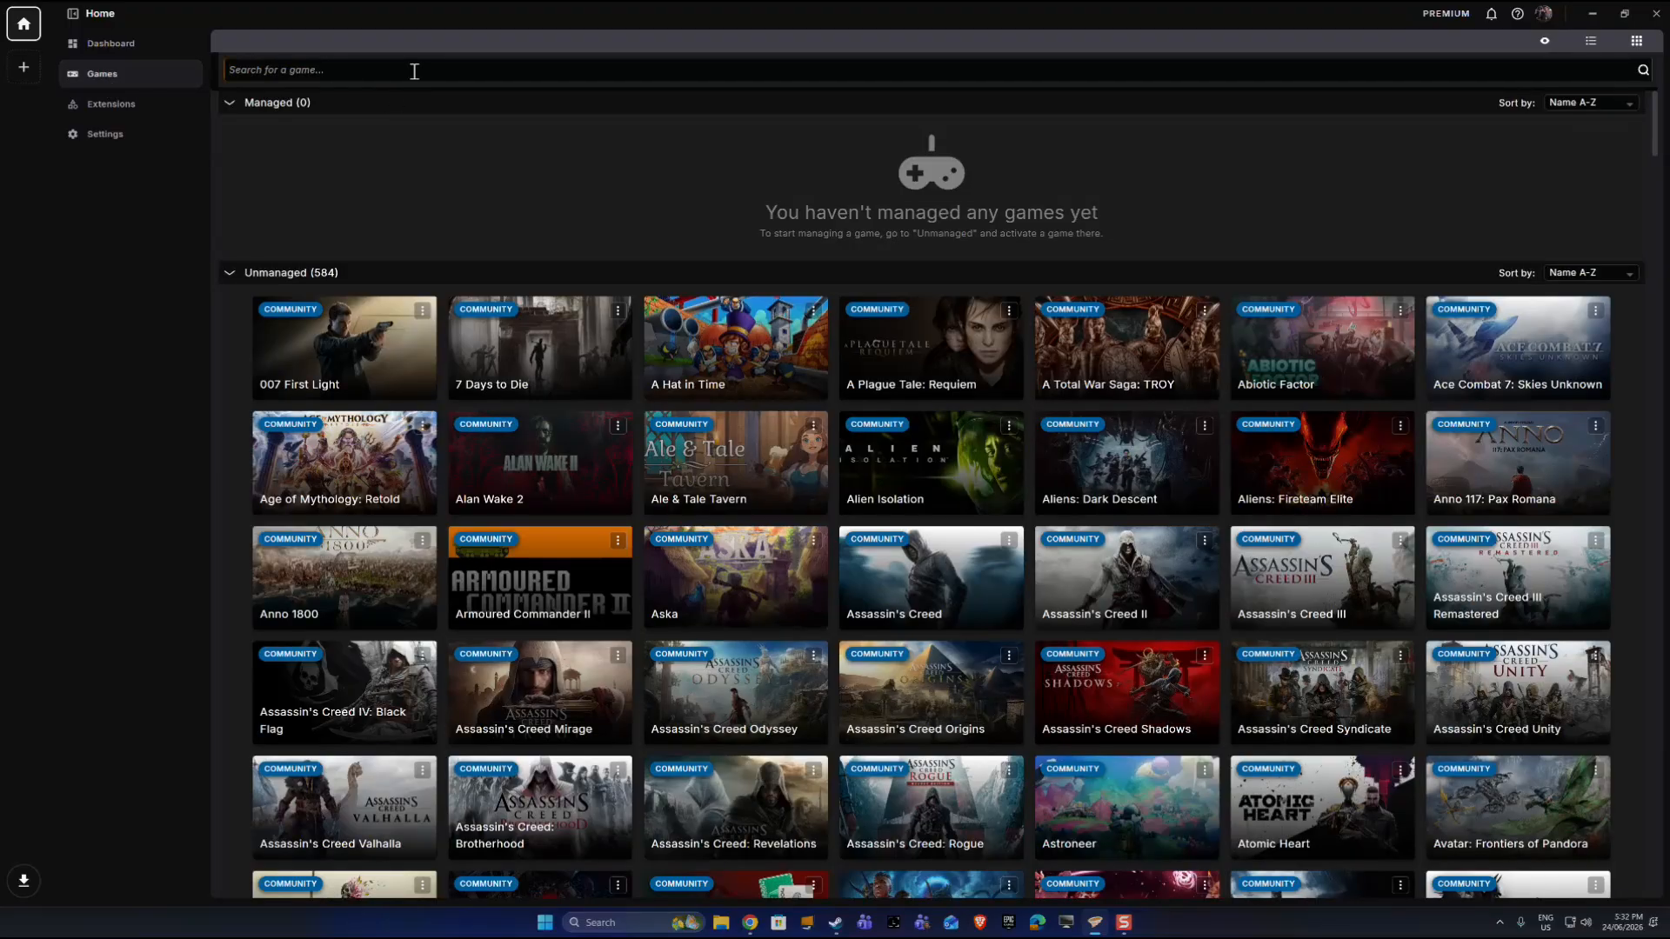
text(skyrim)
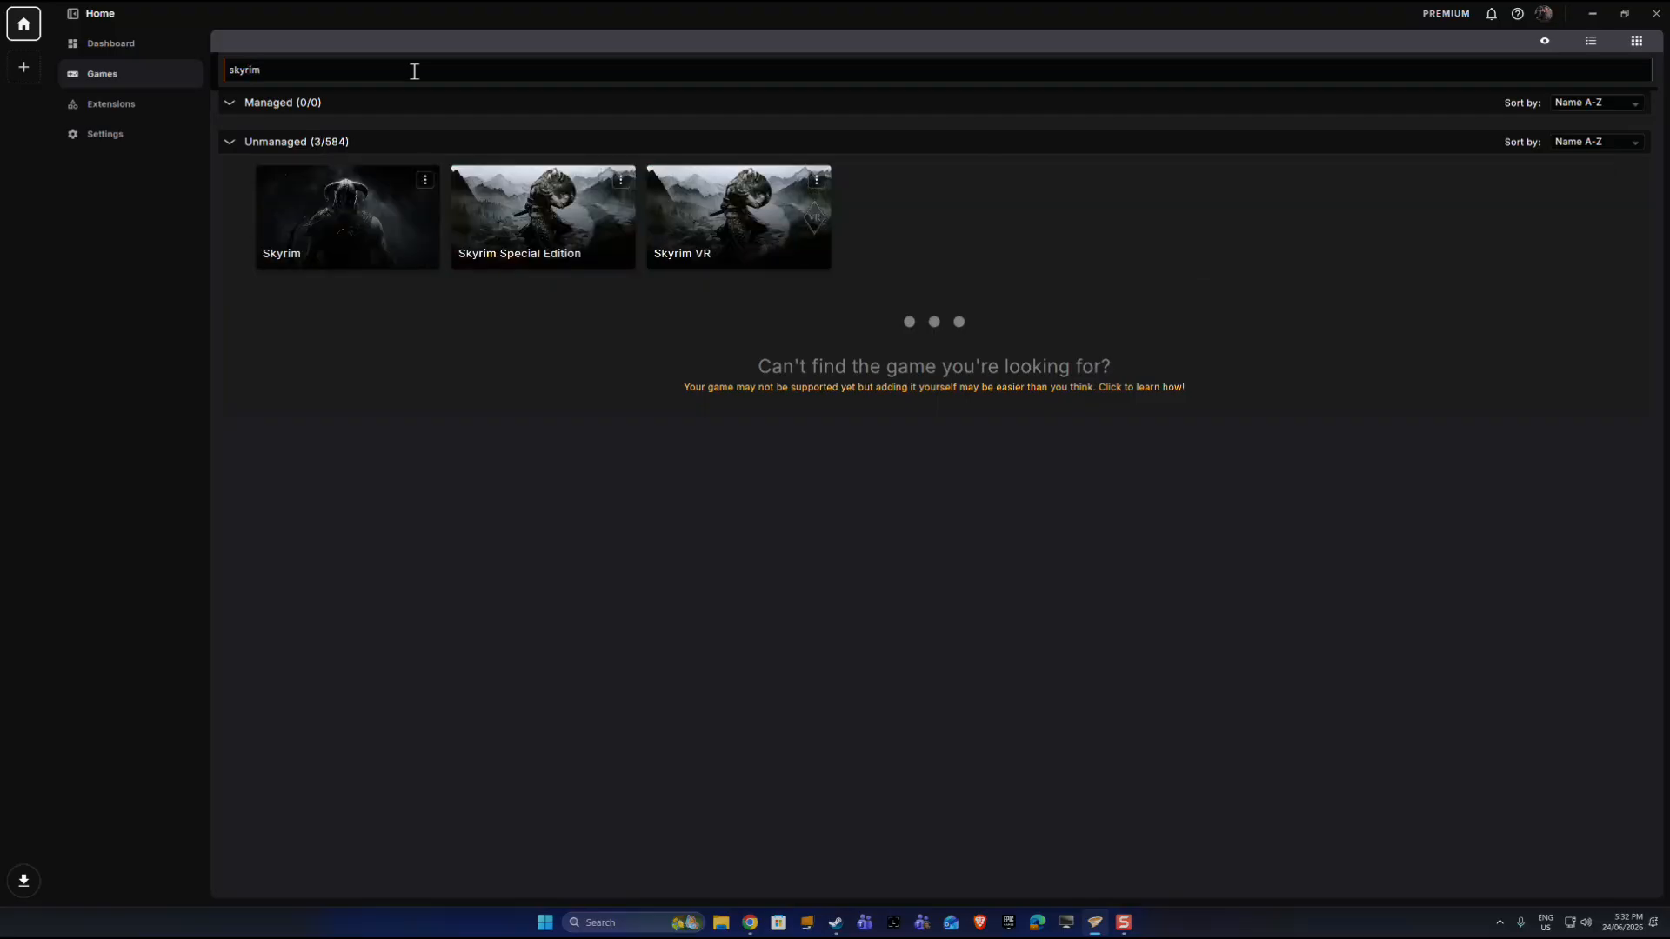
mouse_move(771, 220)
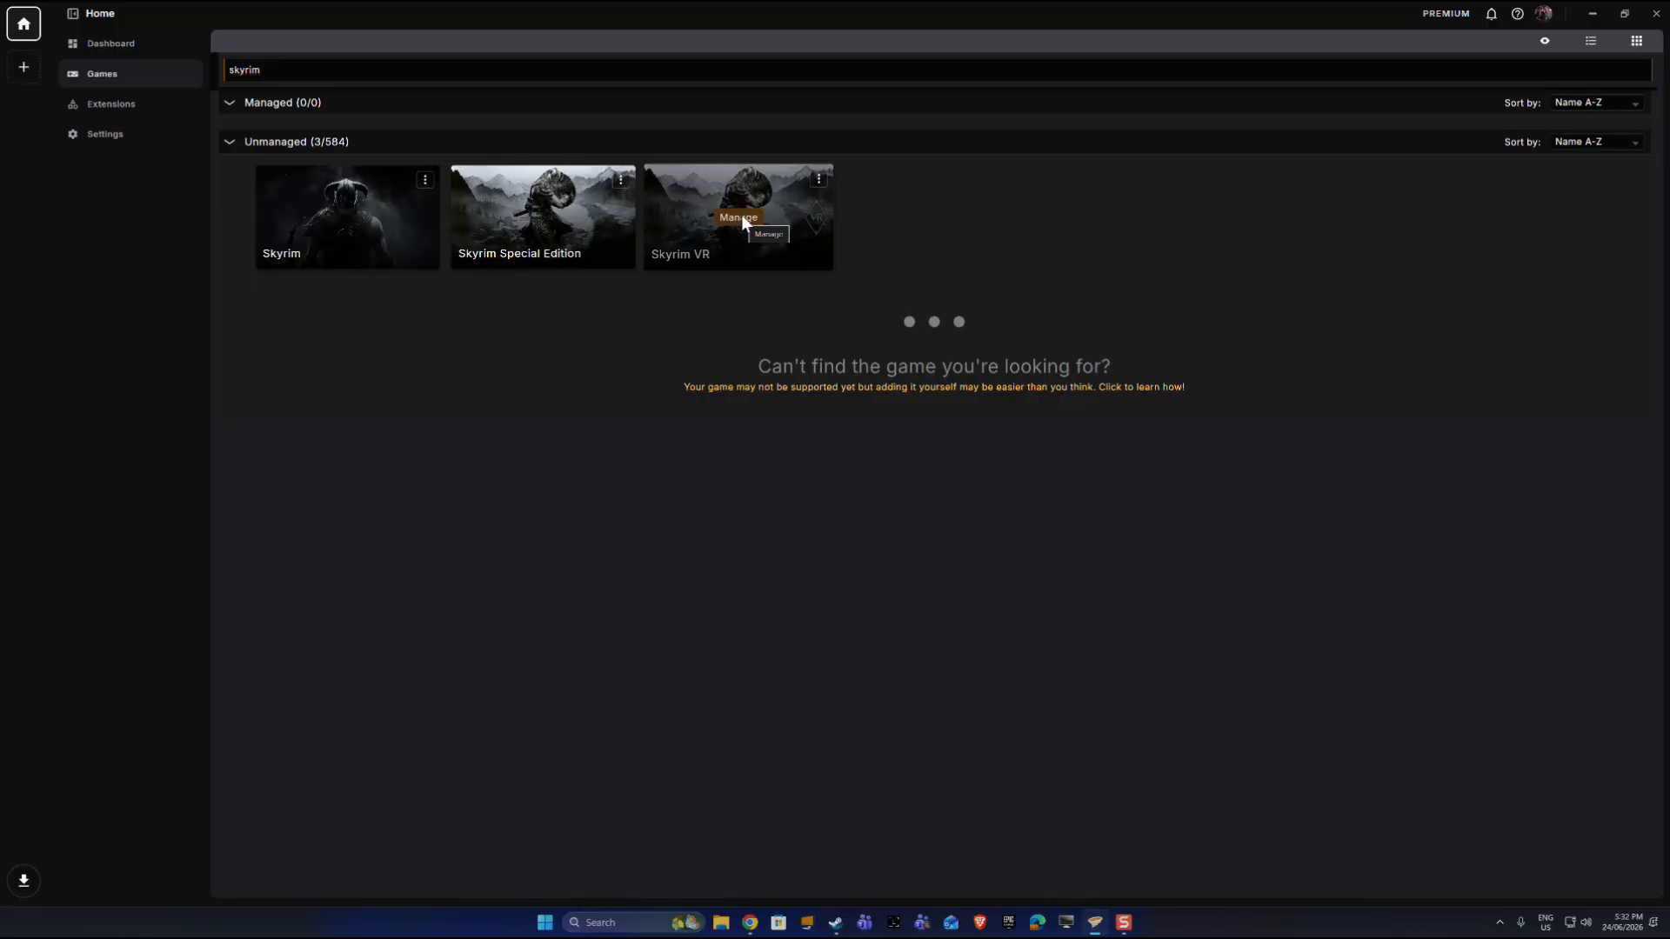
click(739, 218)
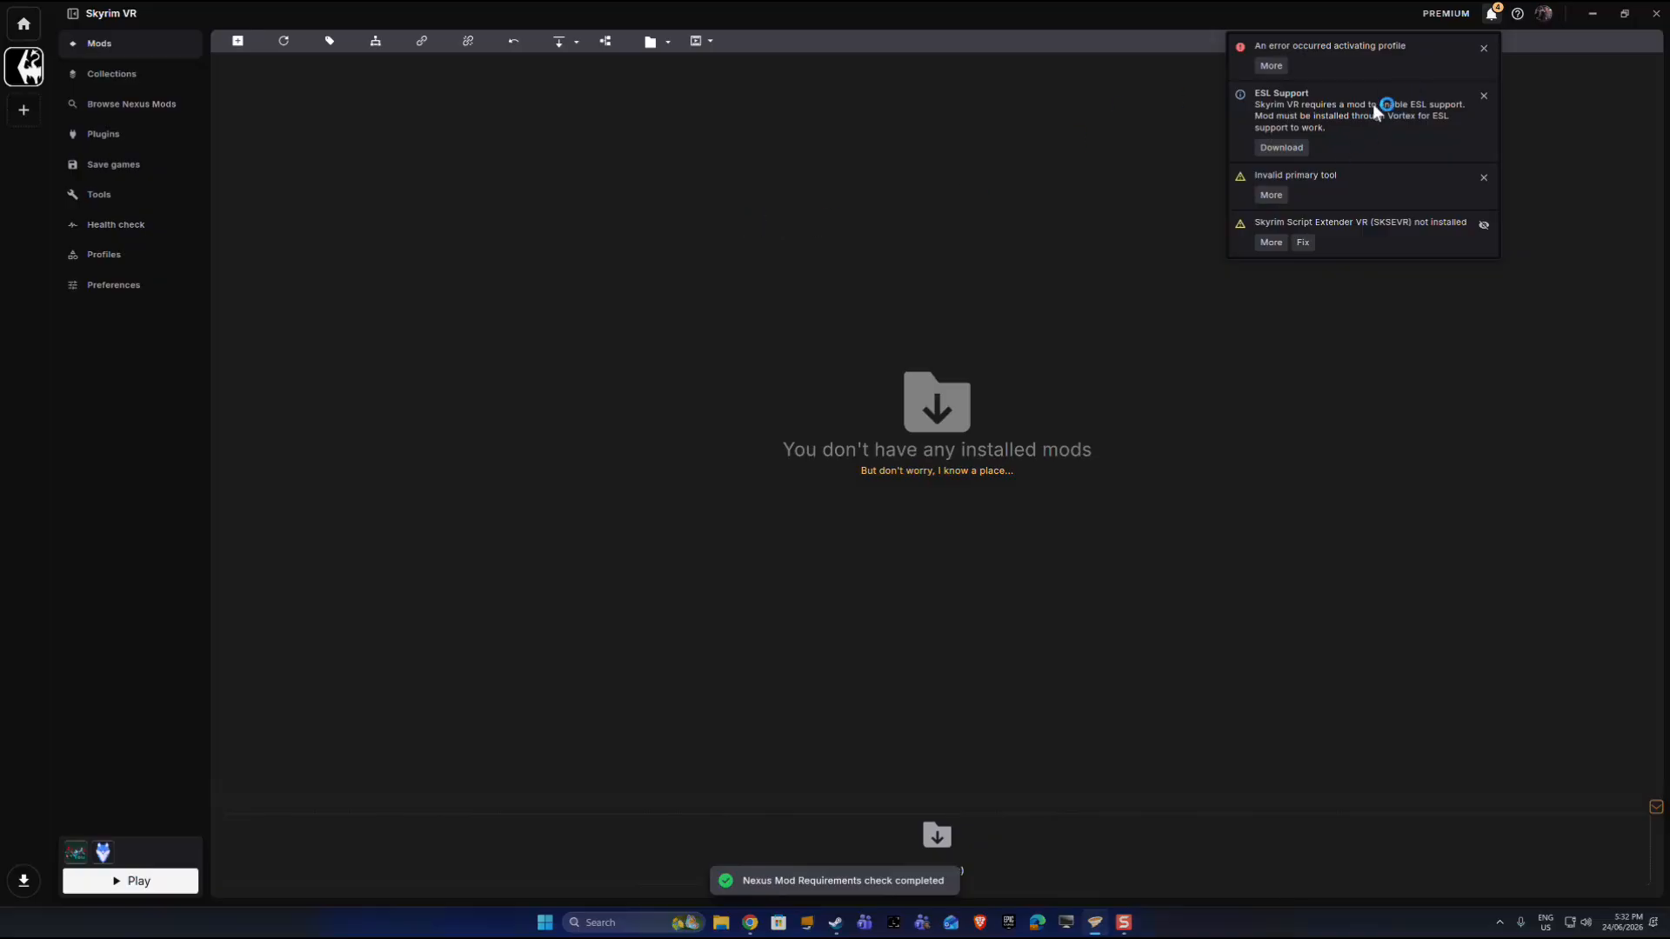
Step: Dismiss the notifications about profile activation, ESL support and the invalid primary tool
click(1483, 49)
click(1484, 49)
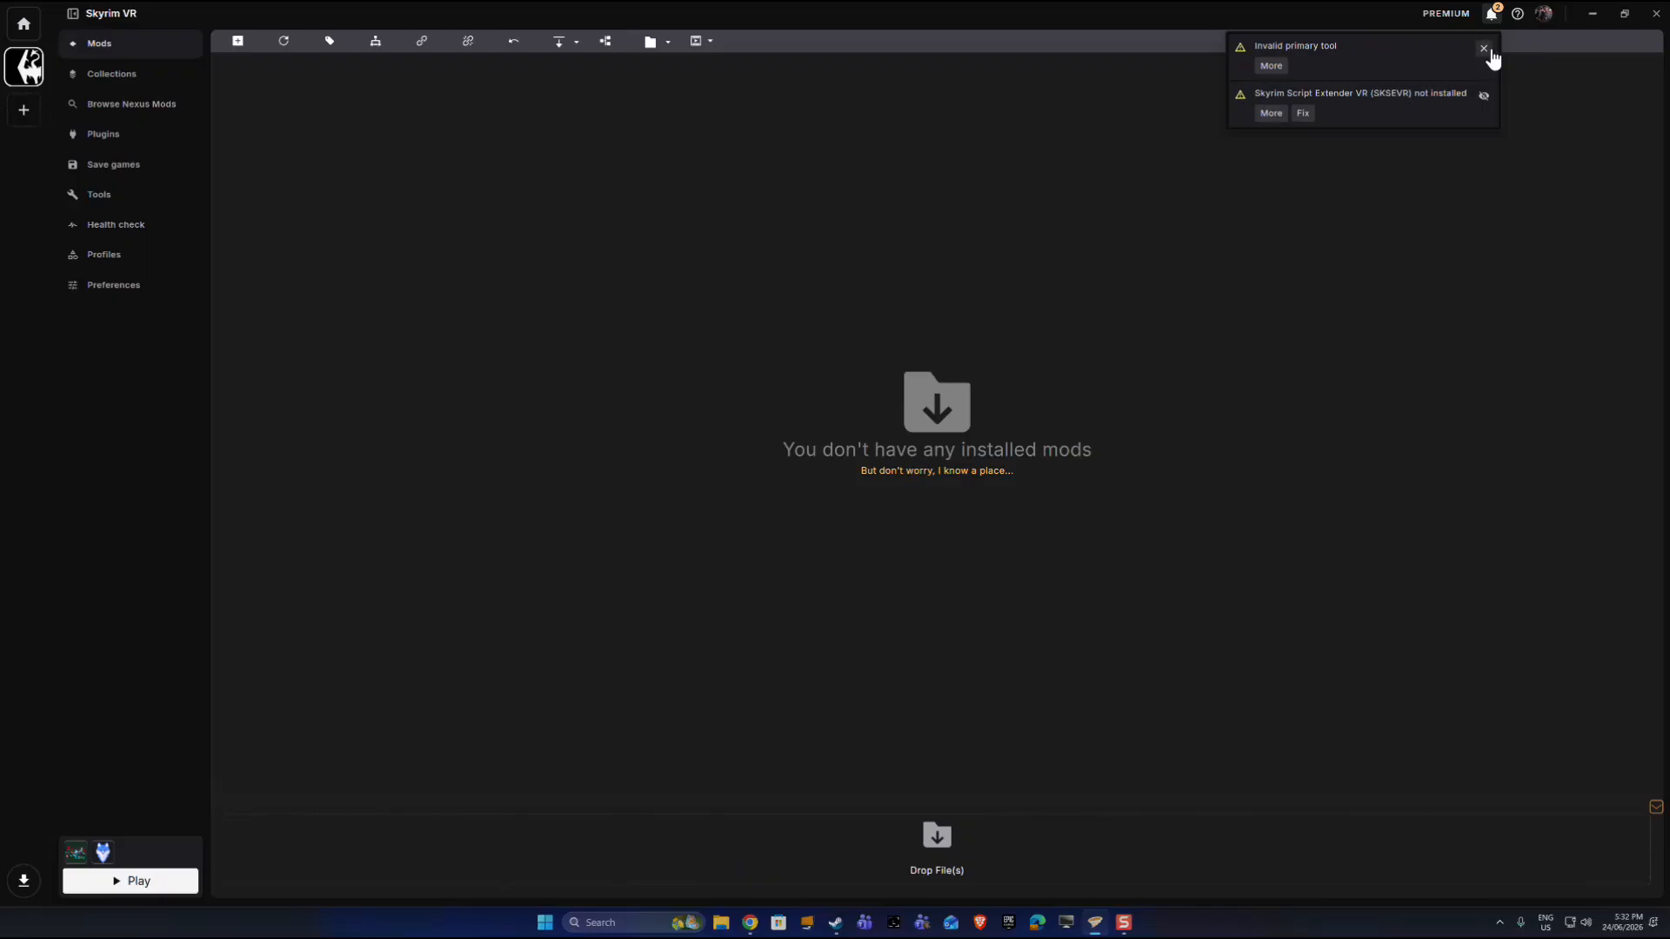
click(1485, 50)
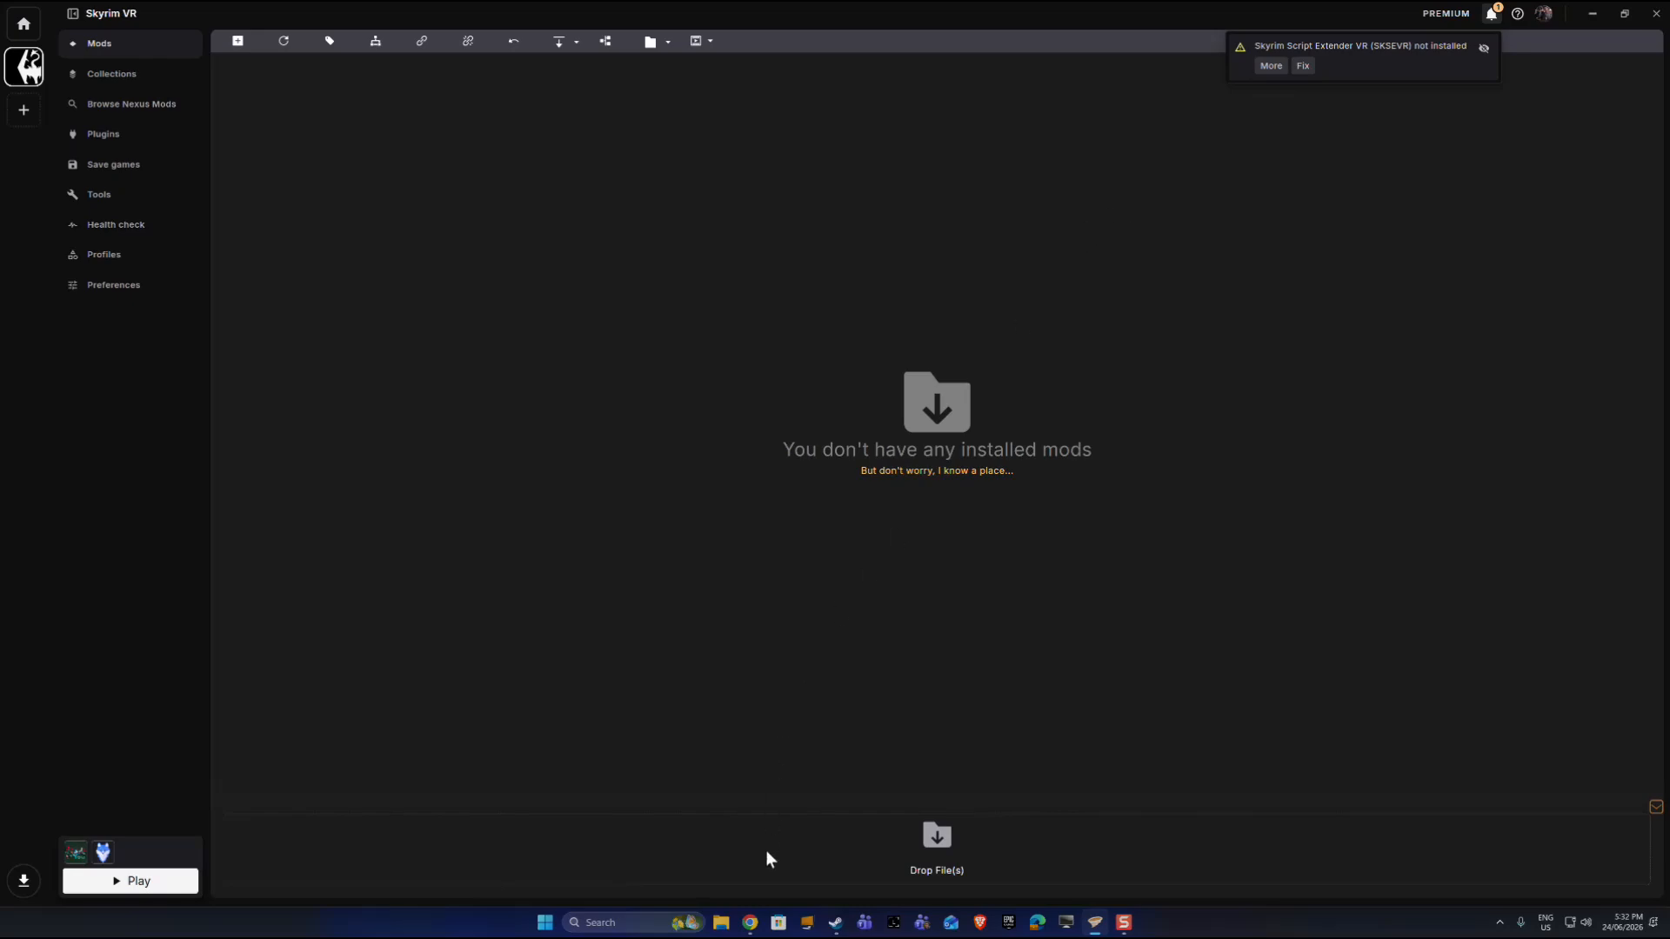
Step: Switch to Chrome and add the VR OpenComposite Glean Lean Mean collection, continuing with the installed Vortex
mouse_move(753, 923)
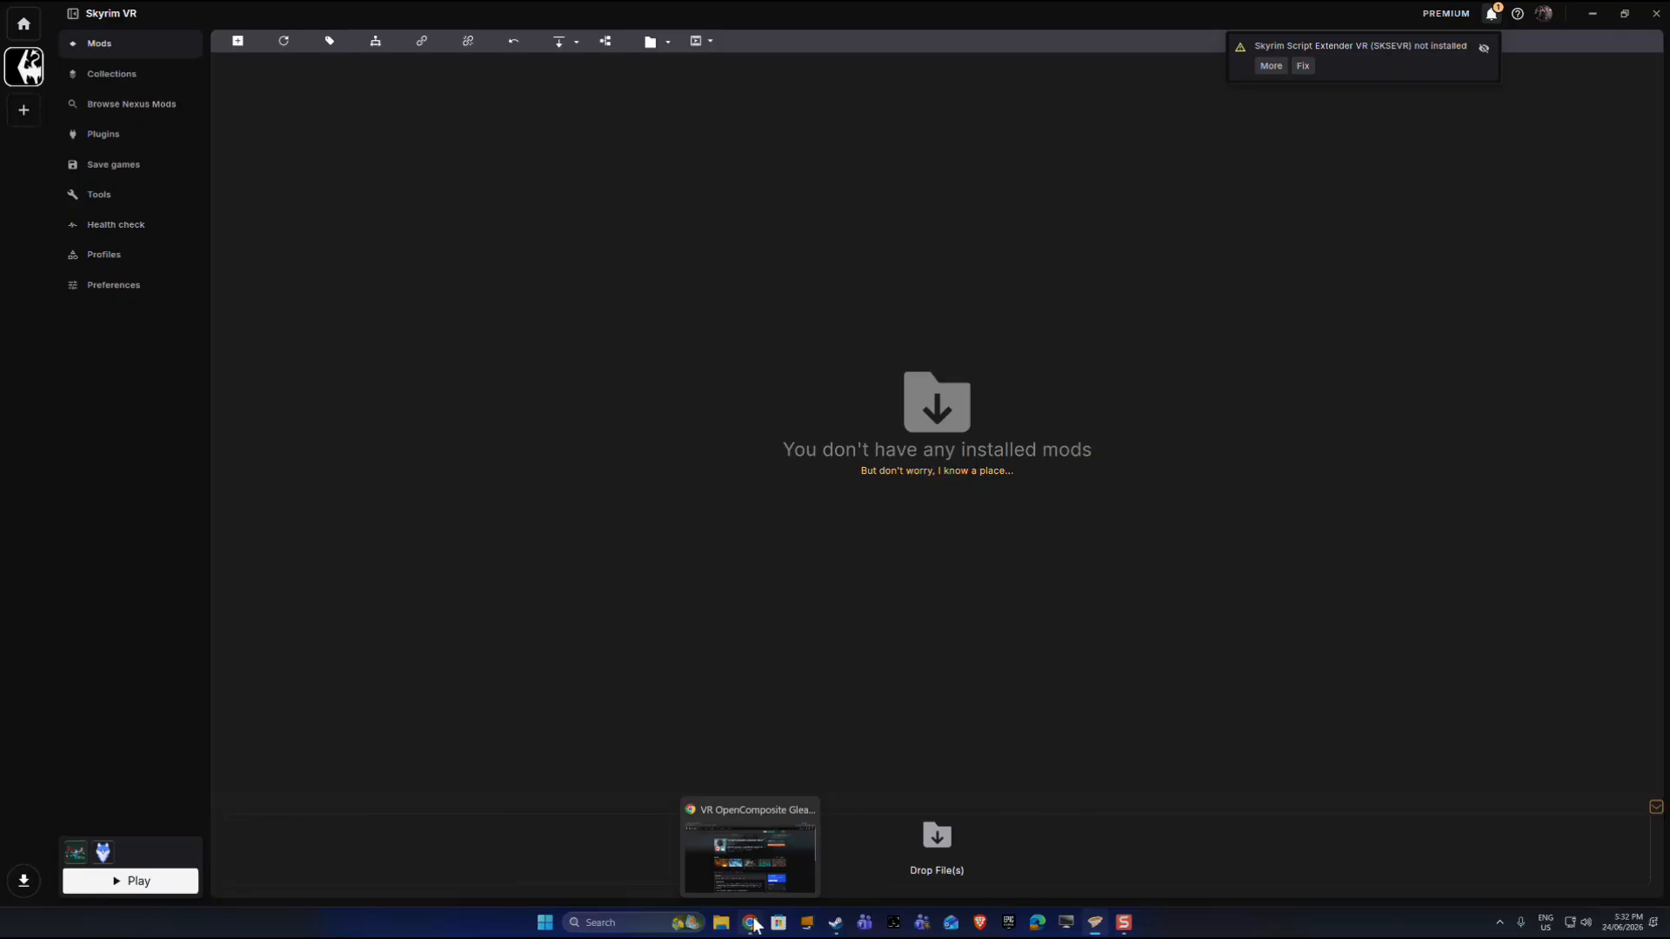
click(754, 923)
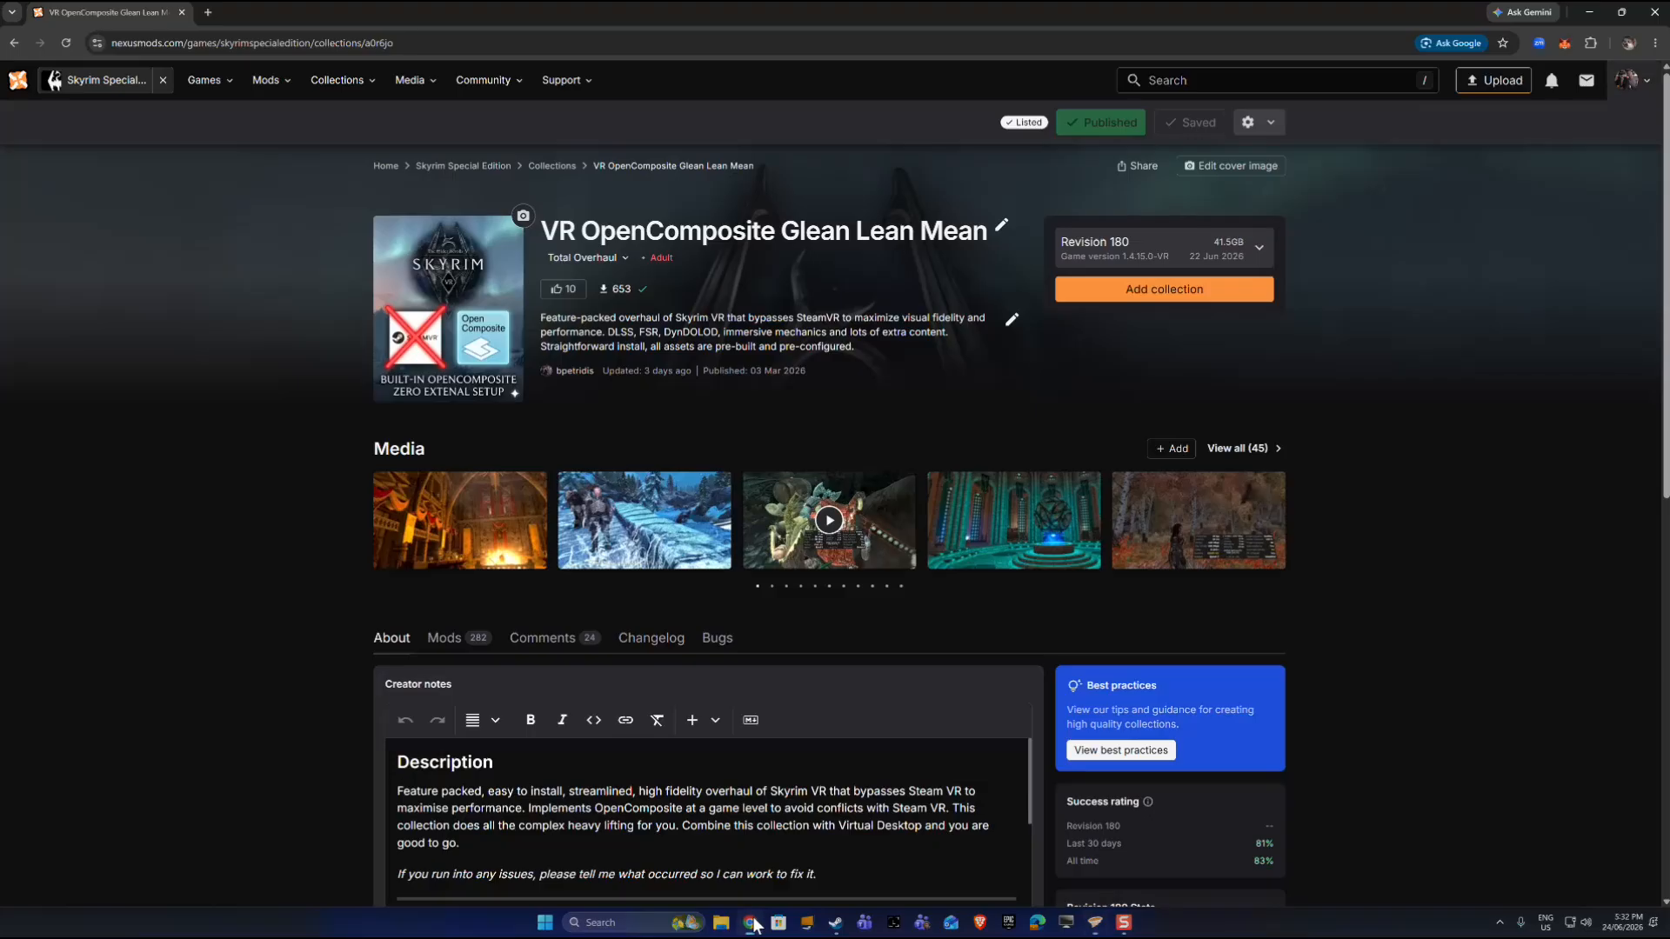
click(1165, 294)
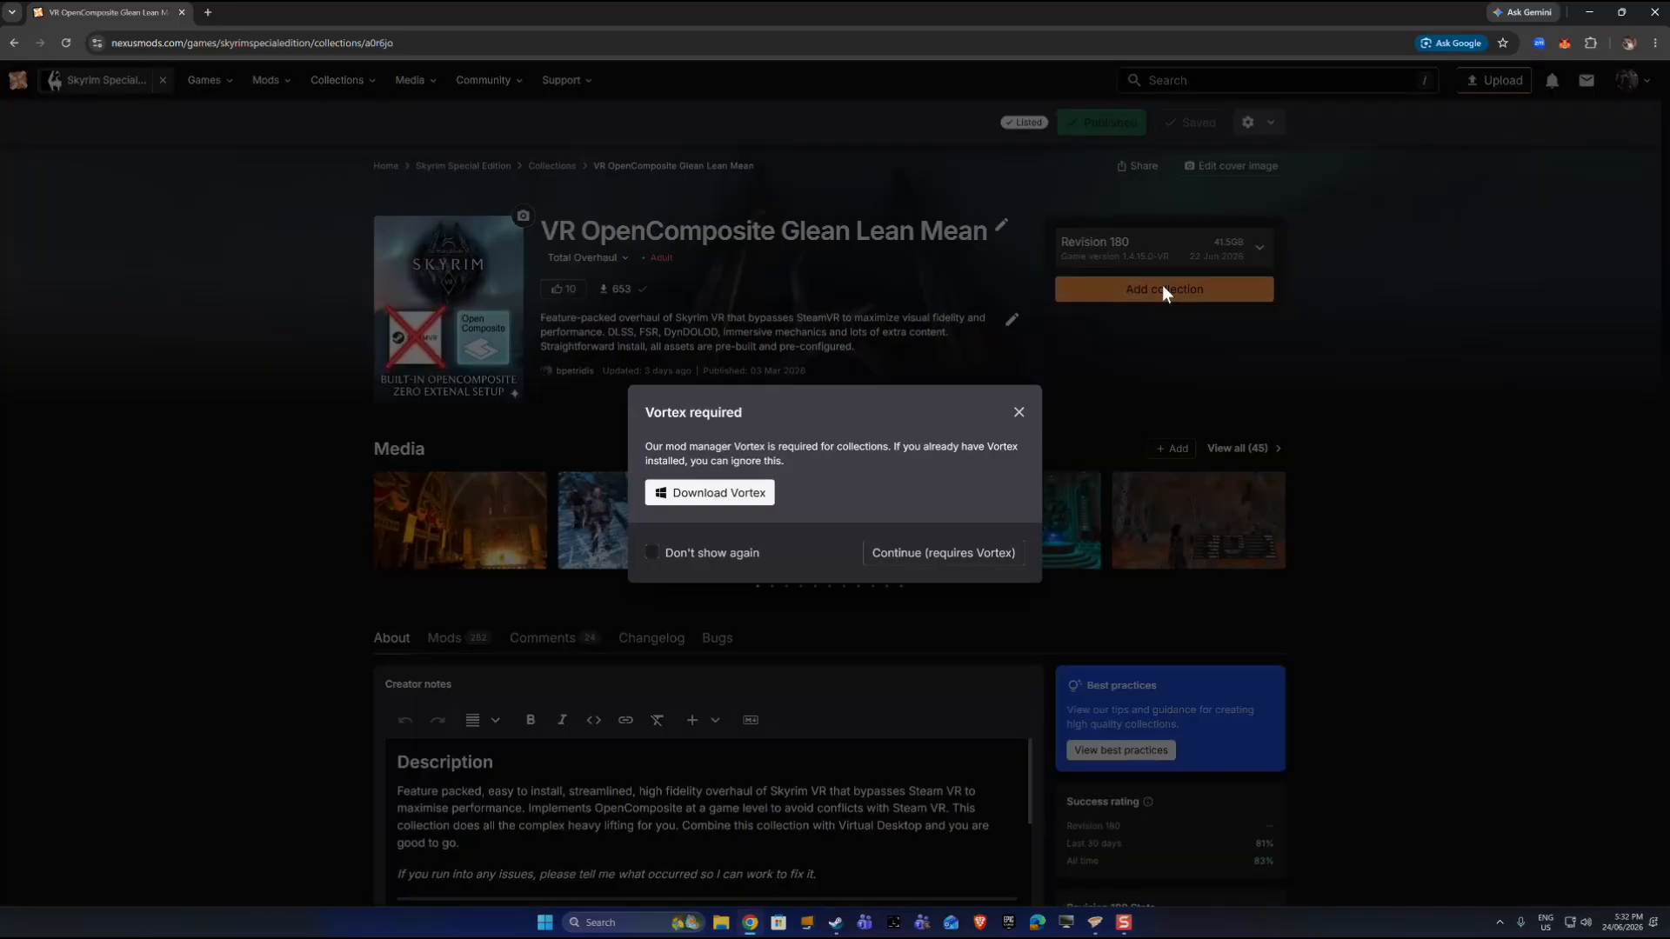
click(972, 557)
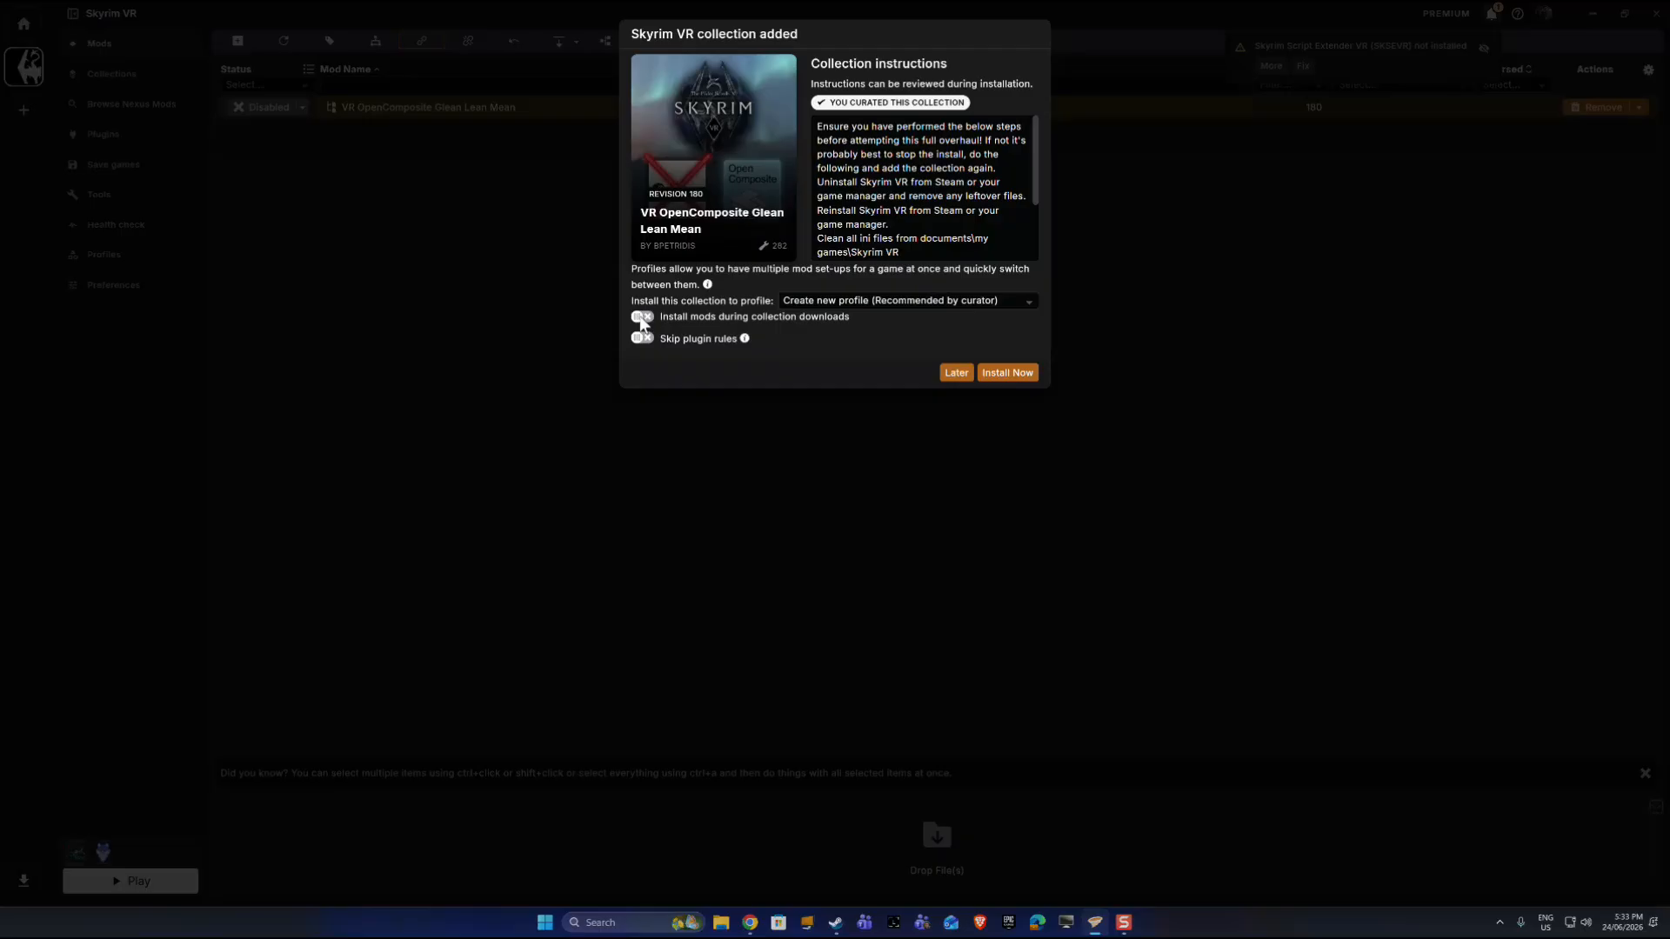
Step: Install the collection into a new profile with mod installation during downloads off, and switch to that profile
click(645, 319)
click(643, 318)
click(1015, 372)
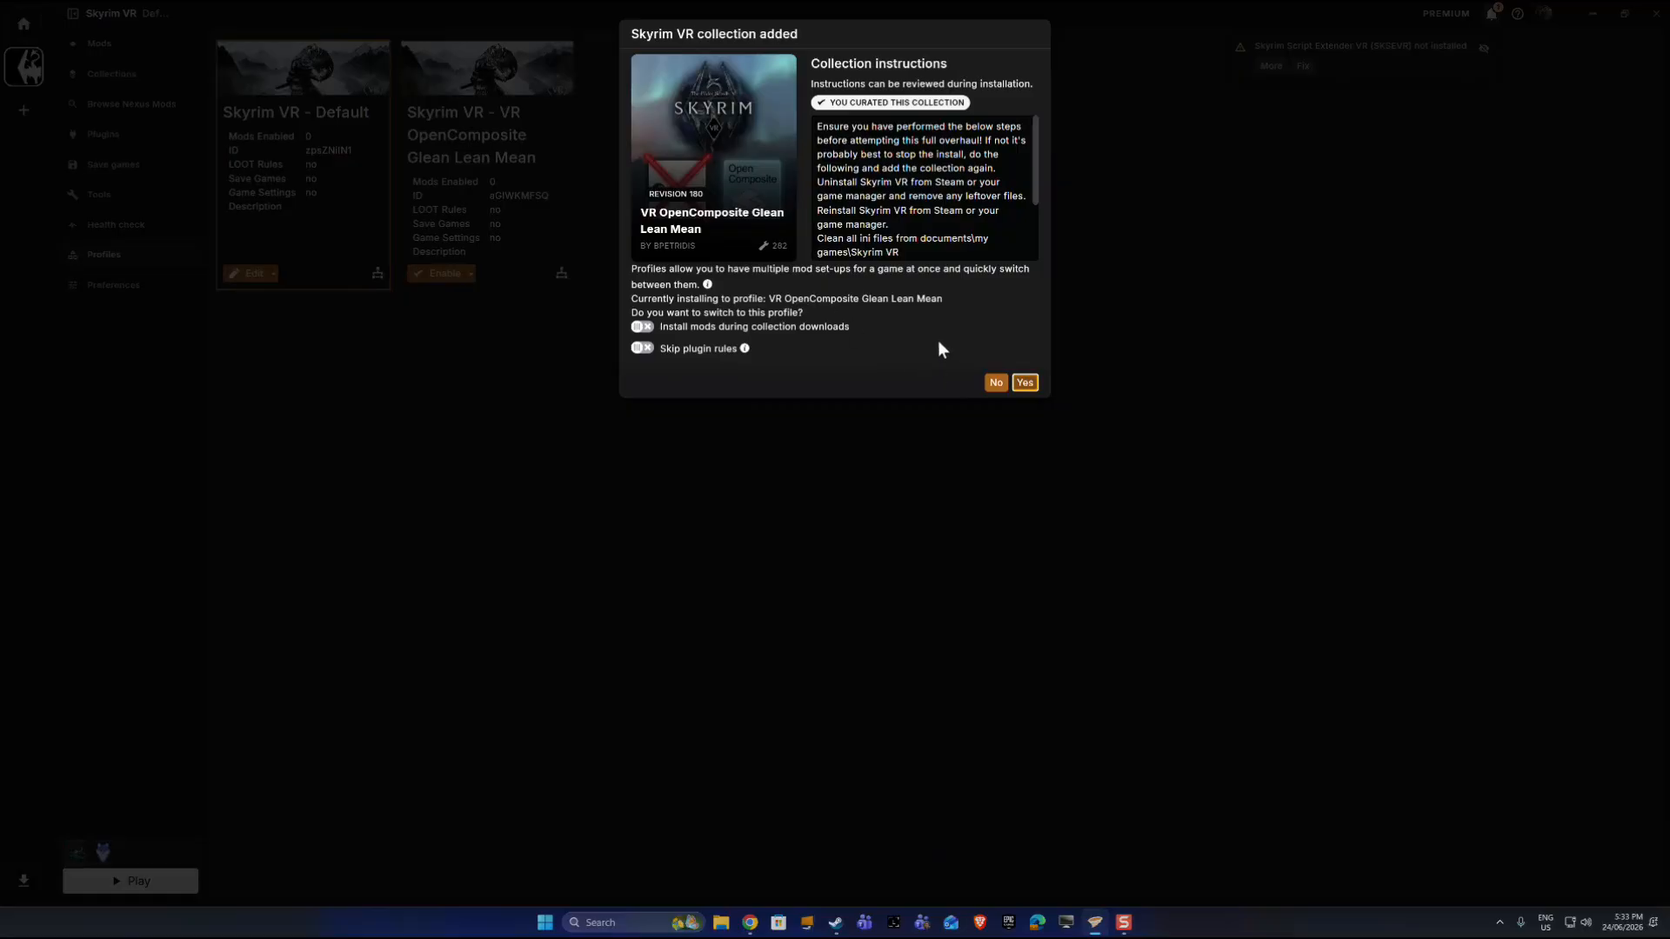
click(1033, 382)
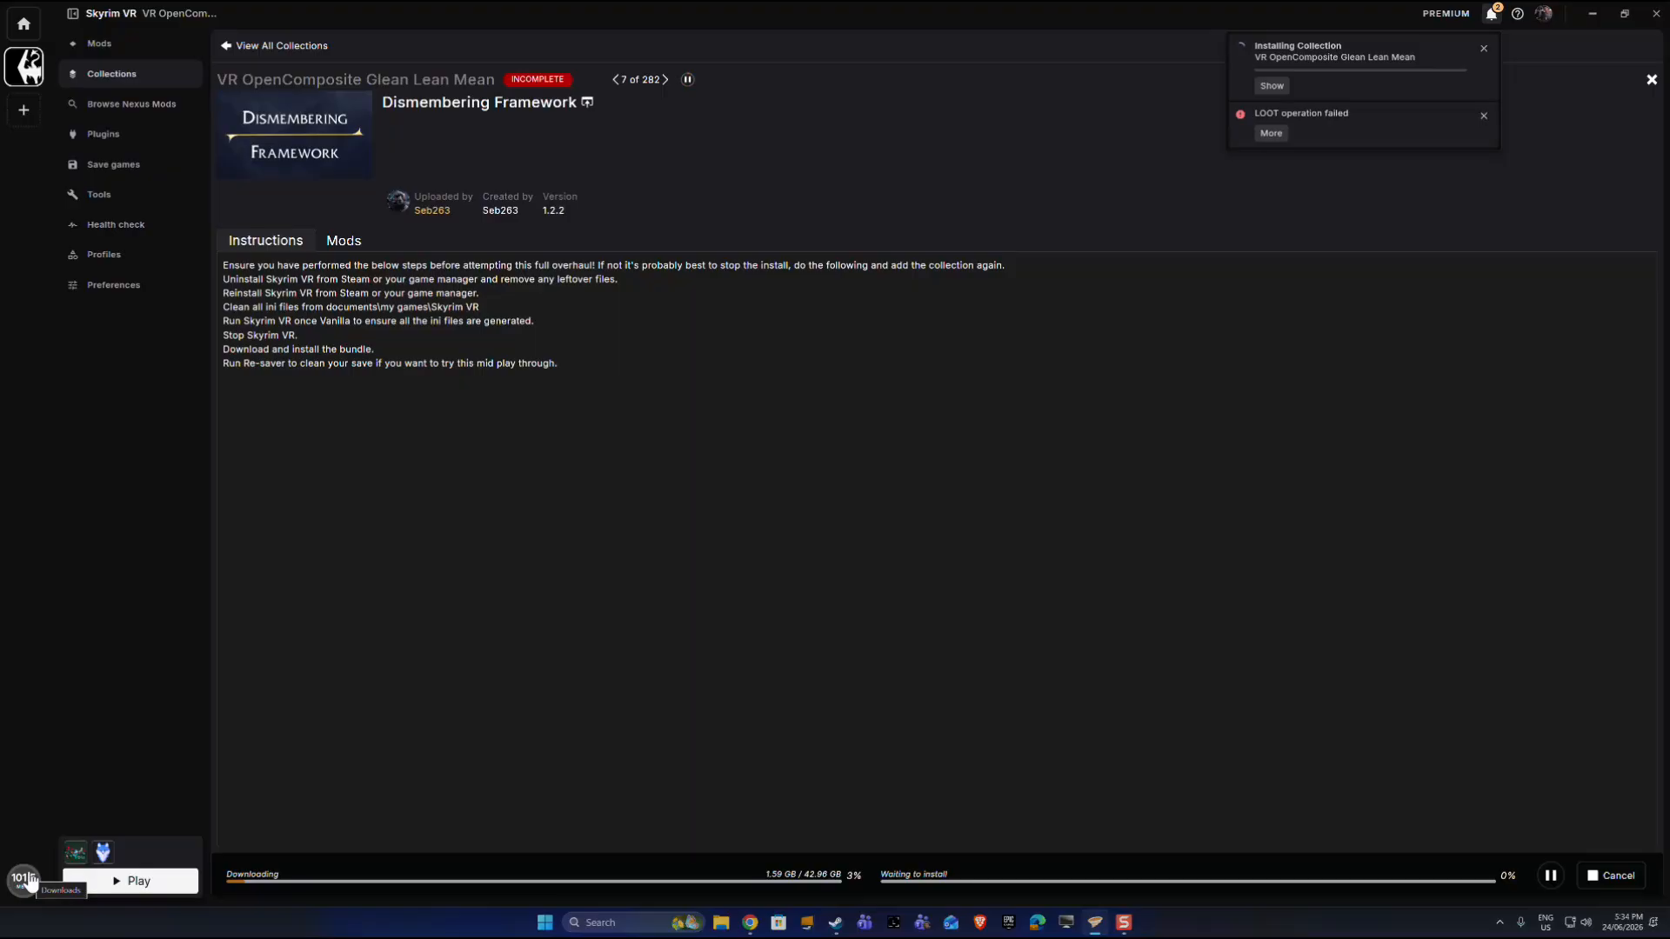
Step: Add Skyrim VR to the games of the VR-OpenComposite-Glean-Lean-Mean-720174-180 download and return to the collection's mod list
click(24, 881)
scroll(676, 445, down, 10)
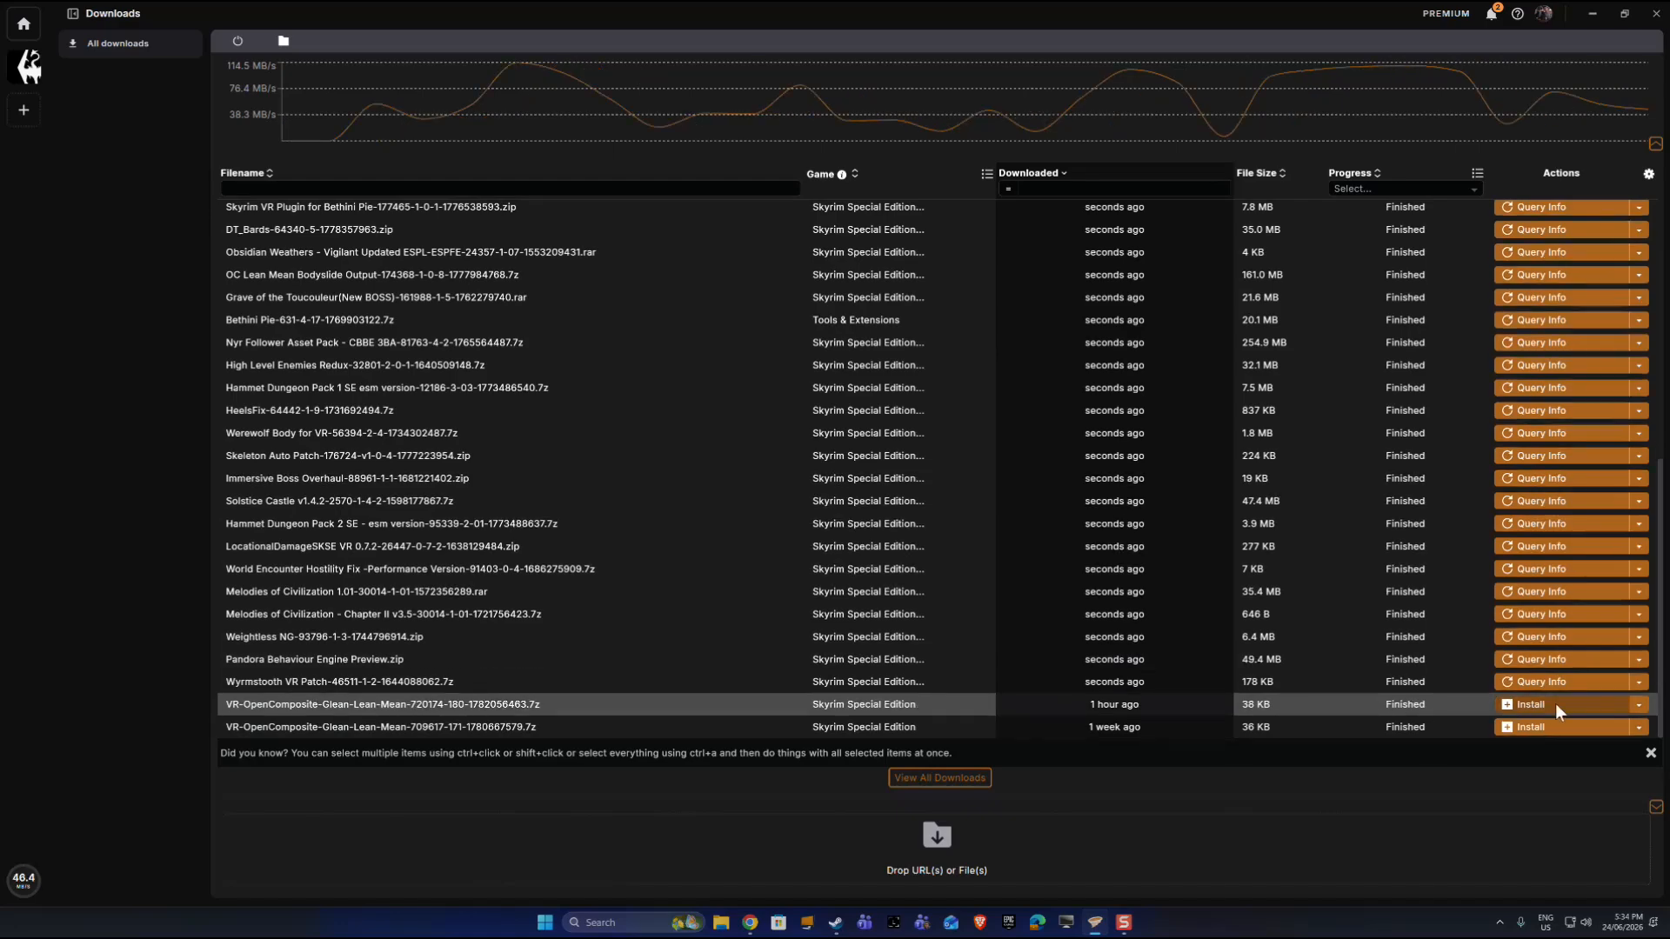
click(1640, 705)
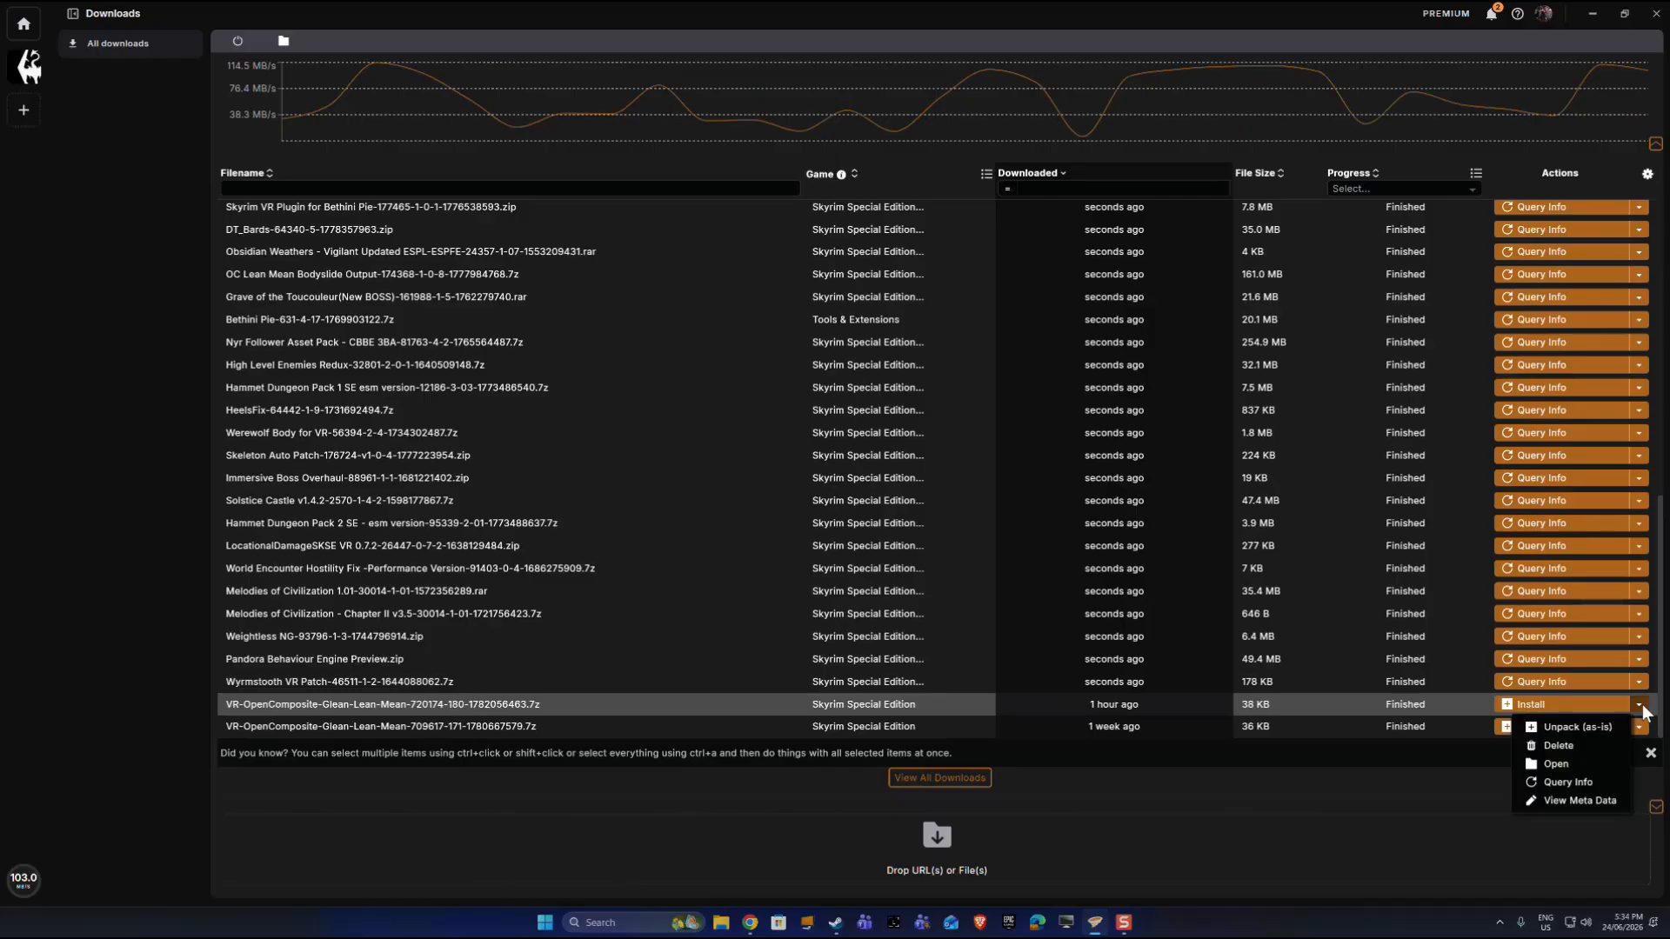
click(1385, 701)
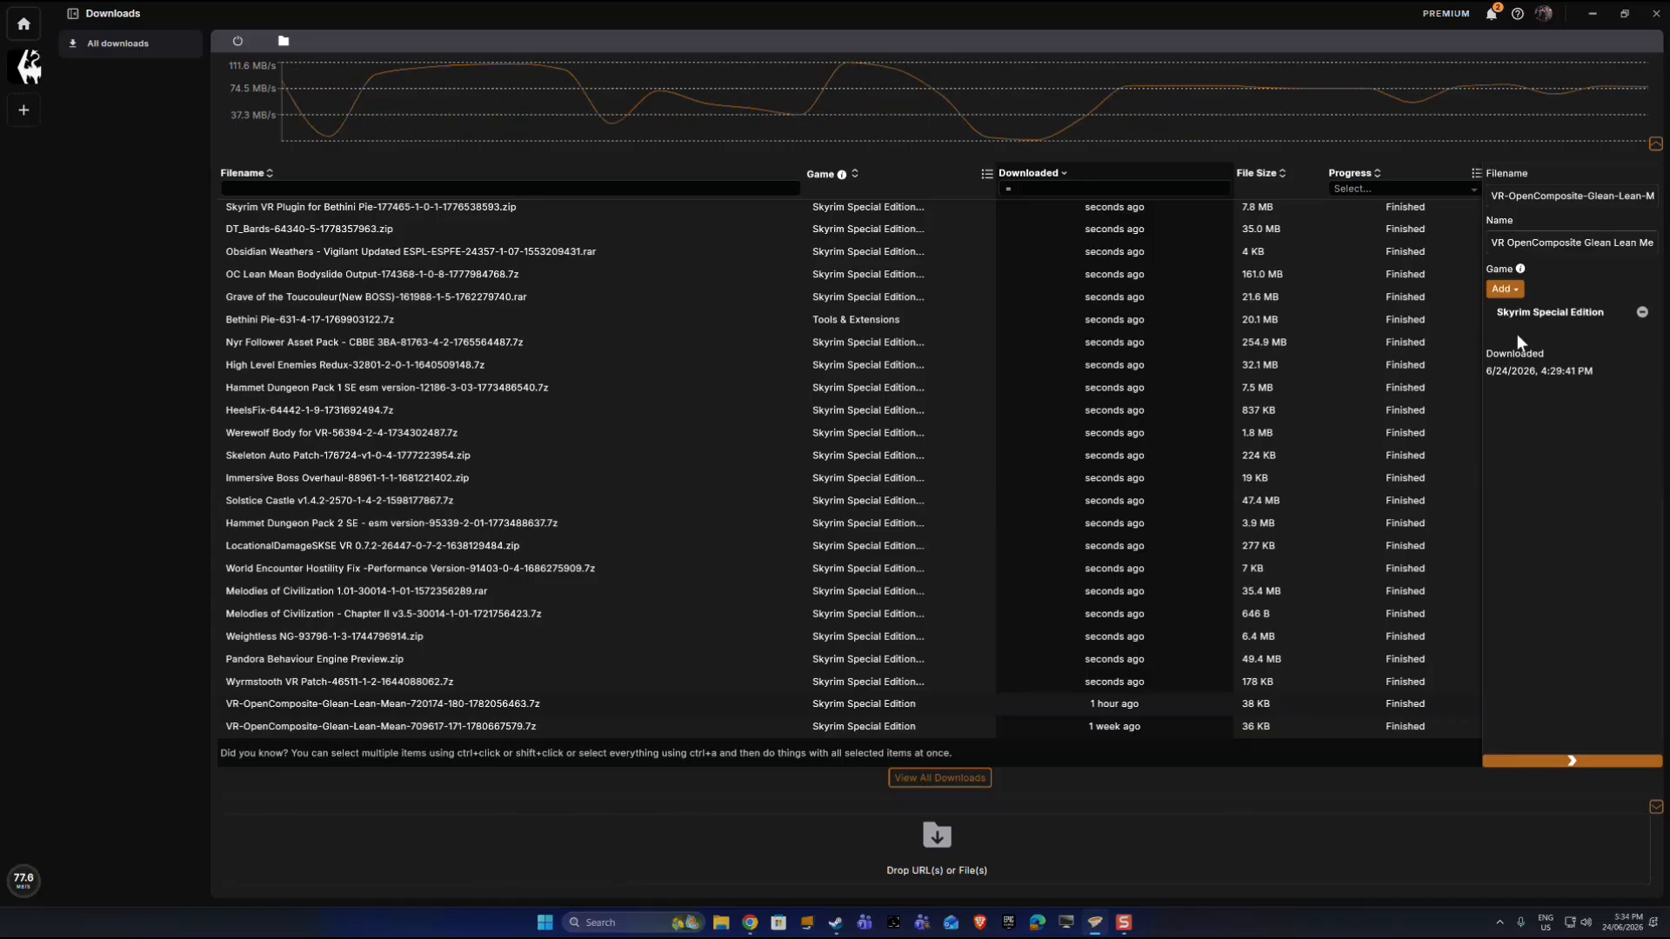
click(1512, 287)
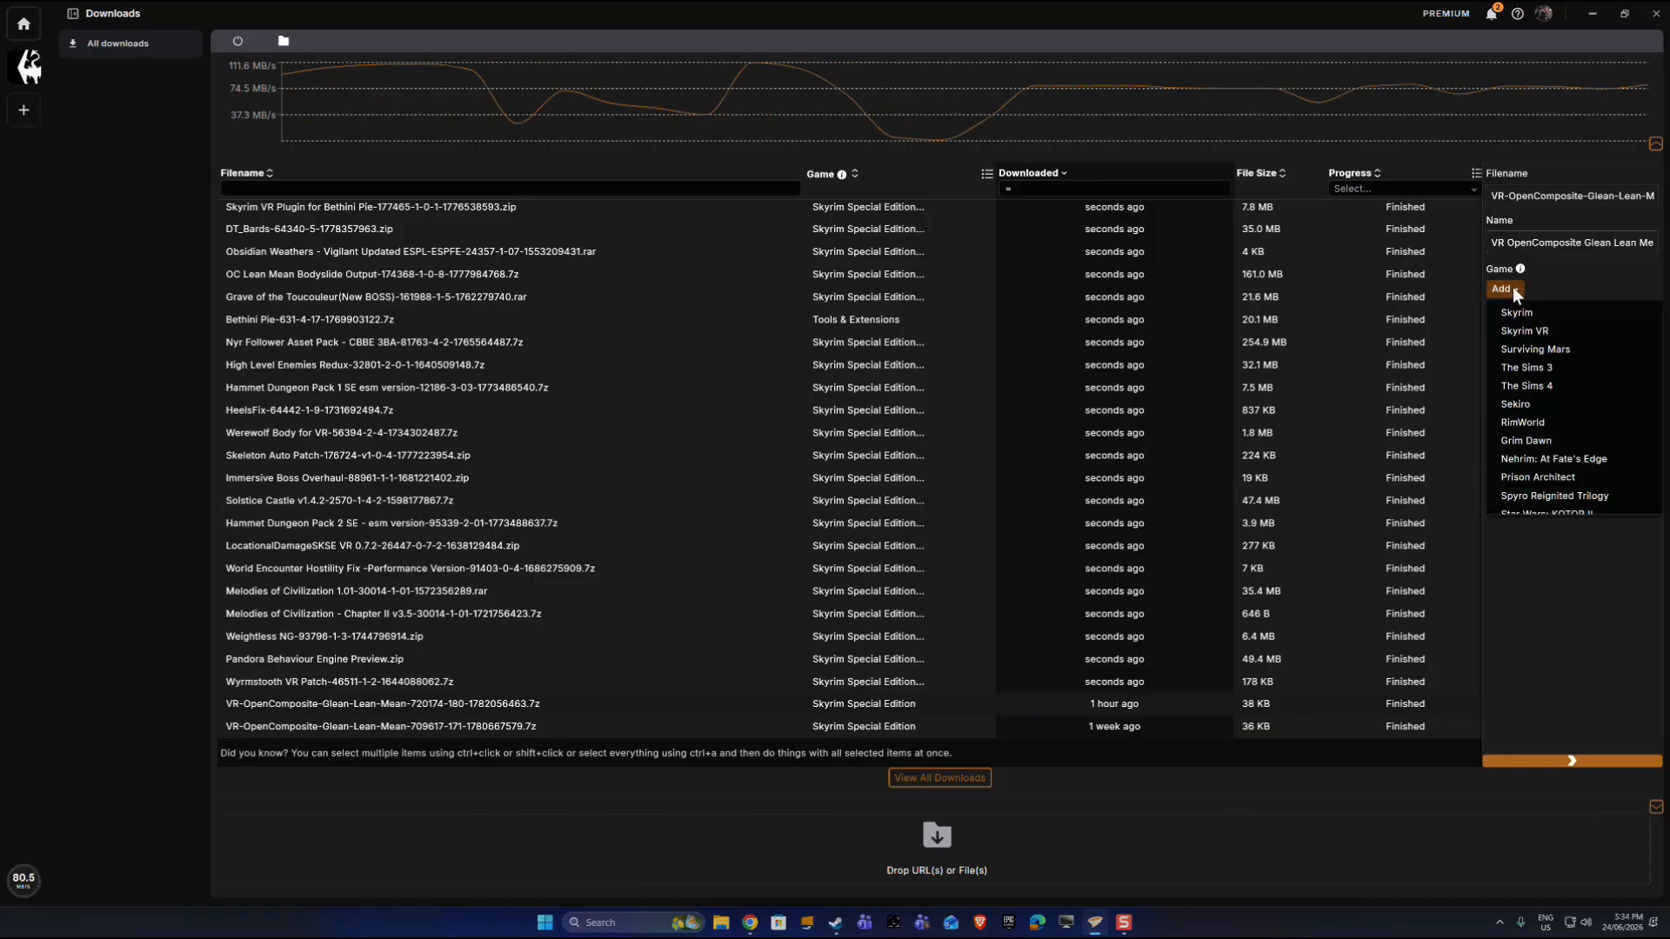
click(1547, 327)
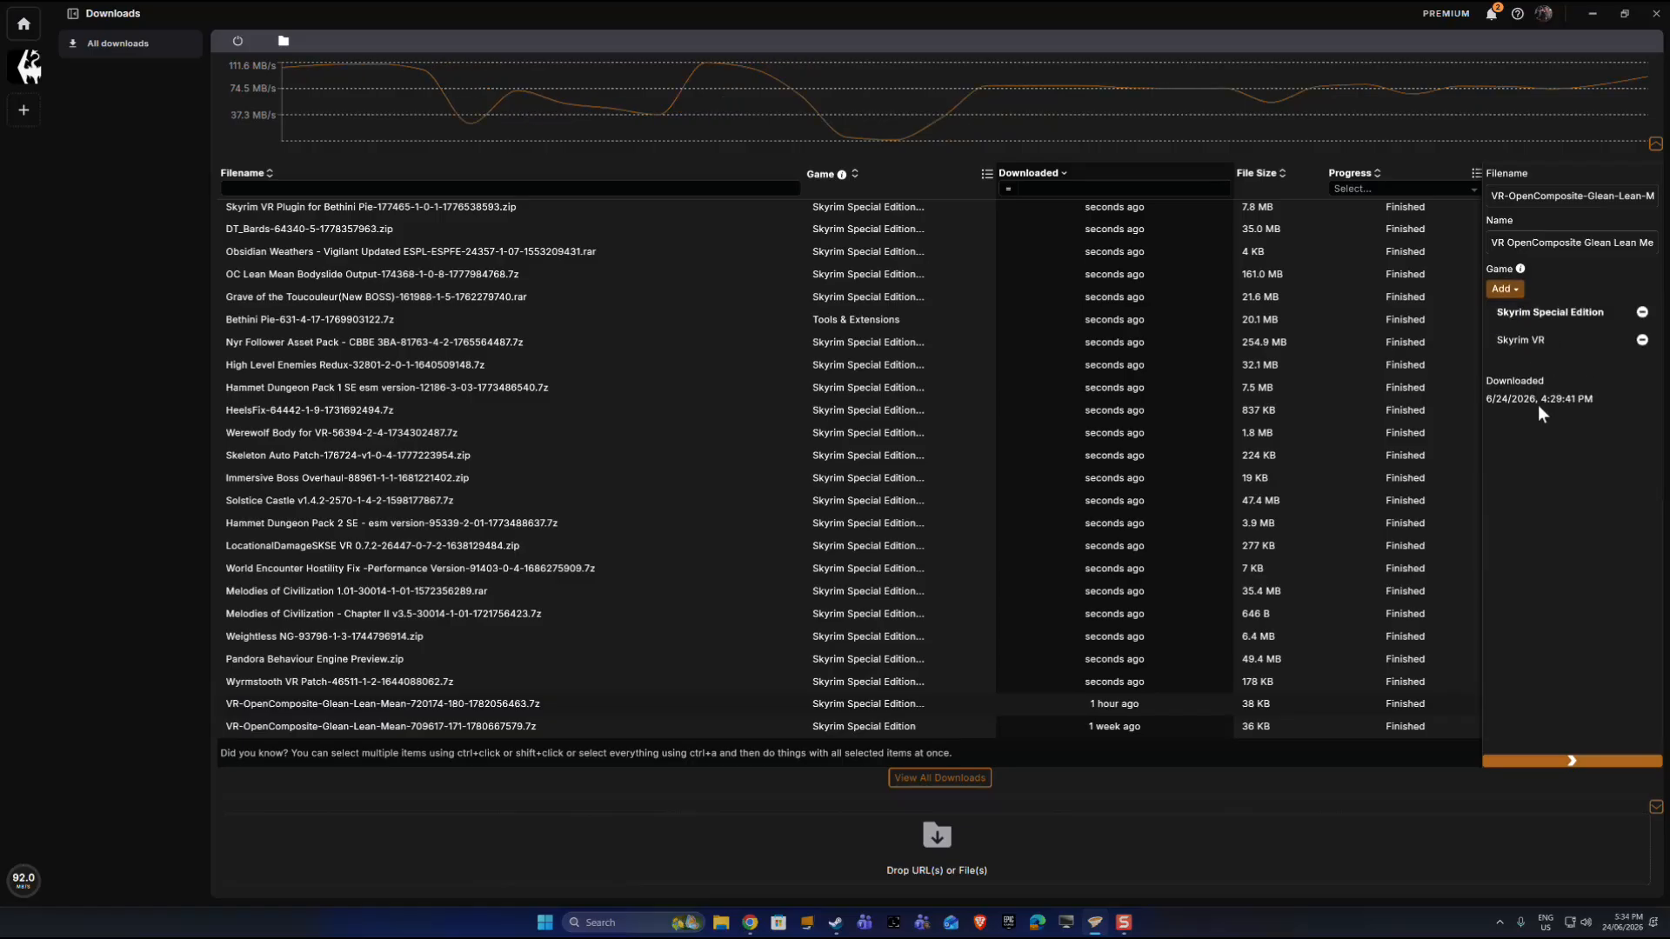
click(1594, 760)
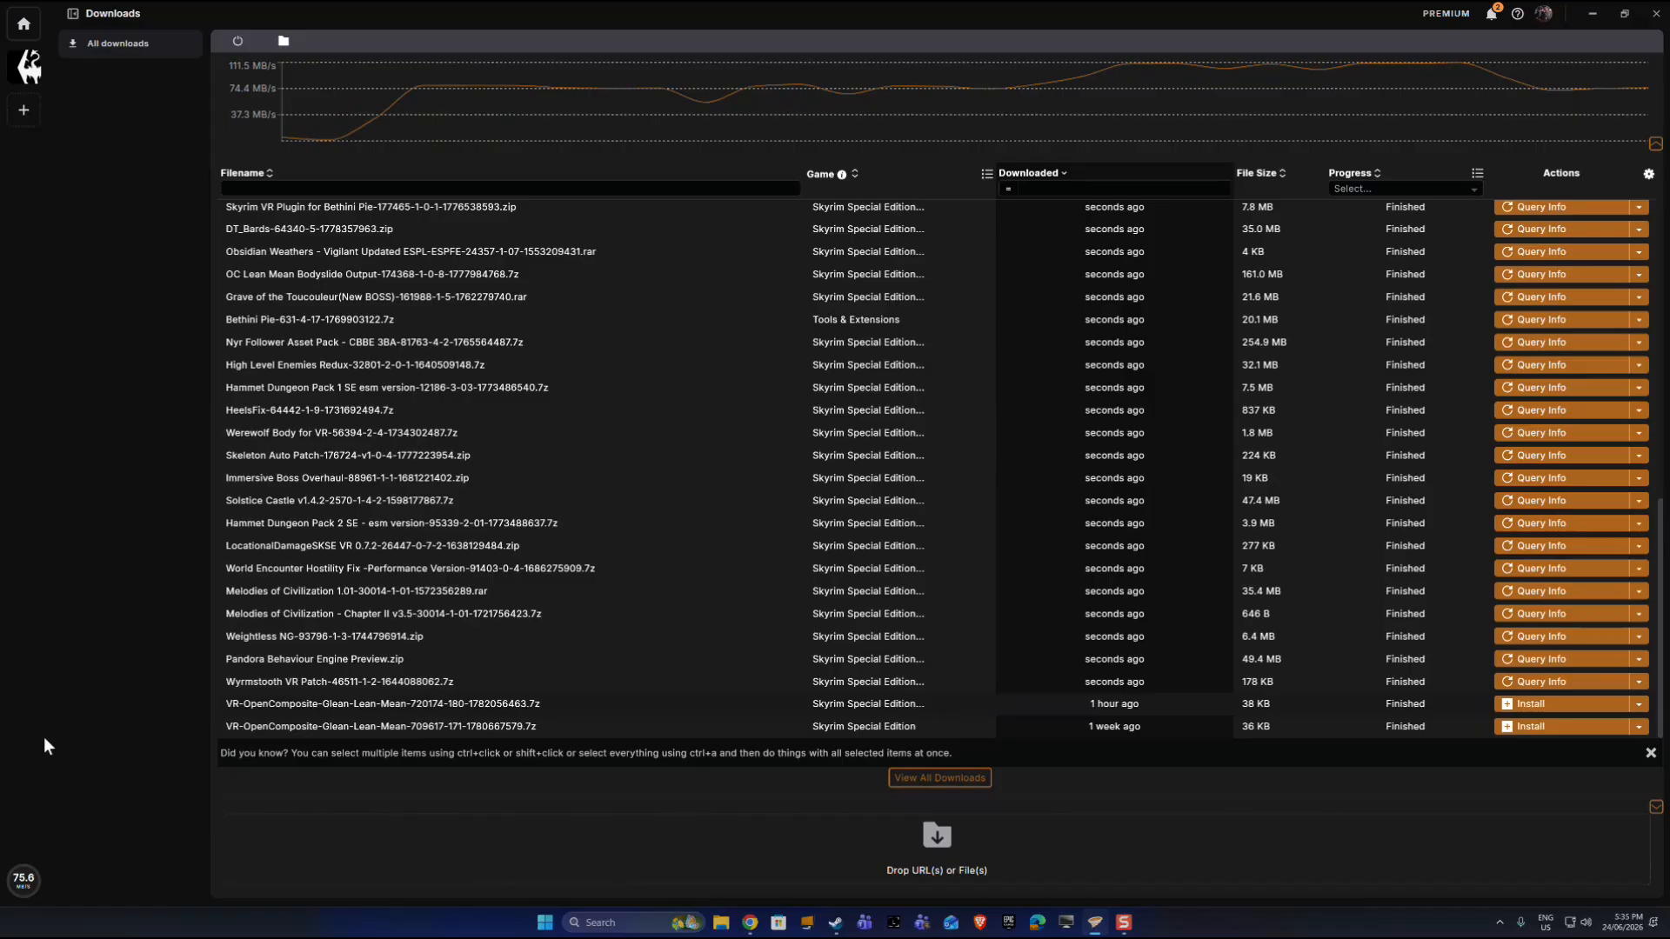
click(30, 68)
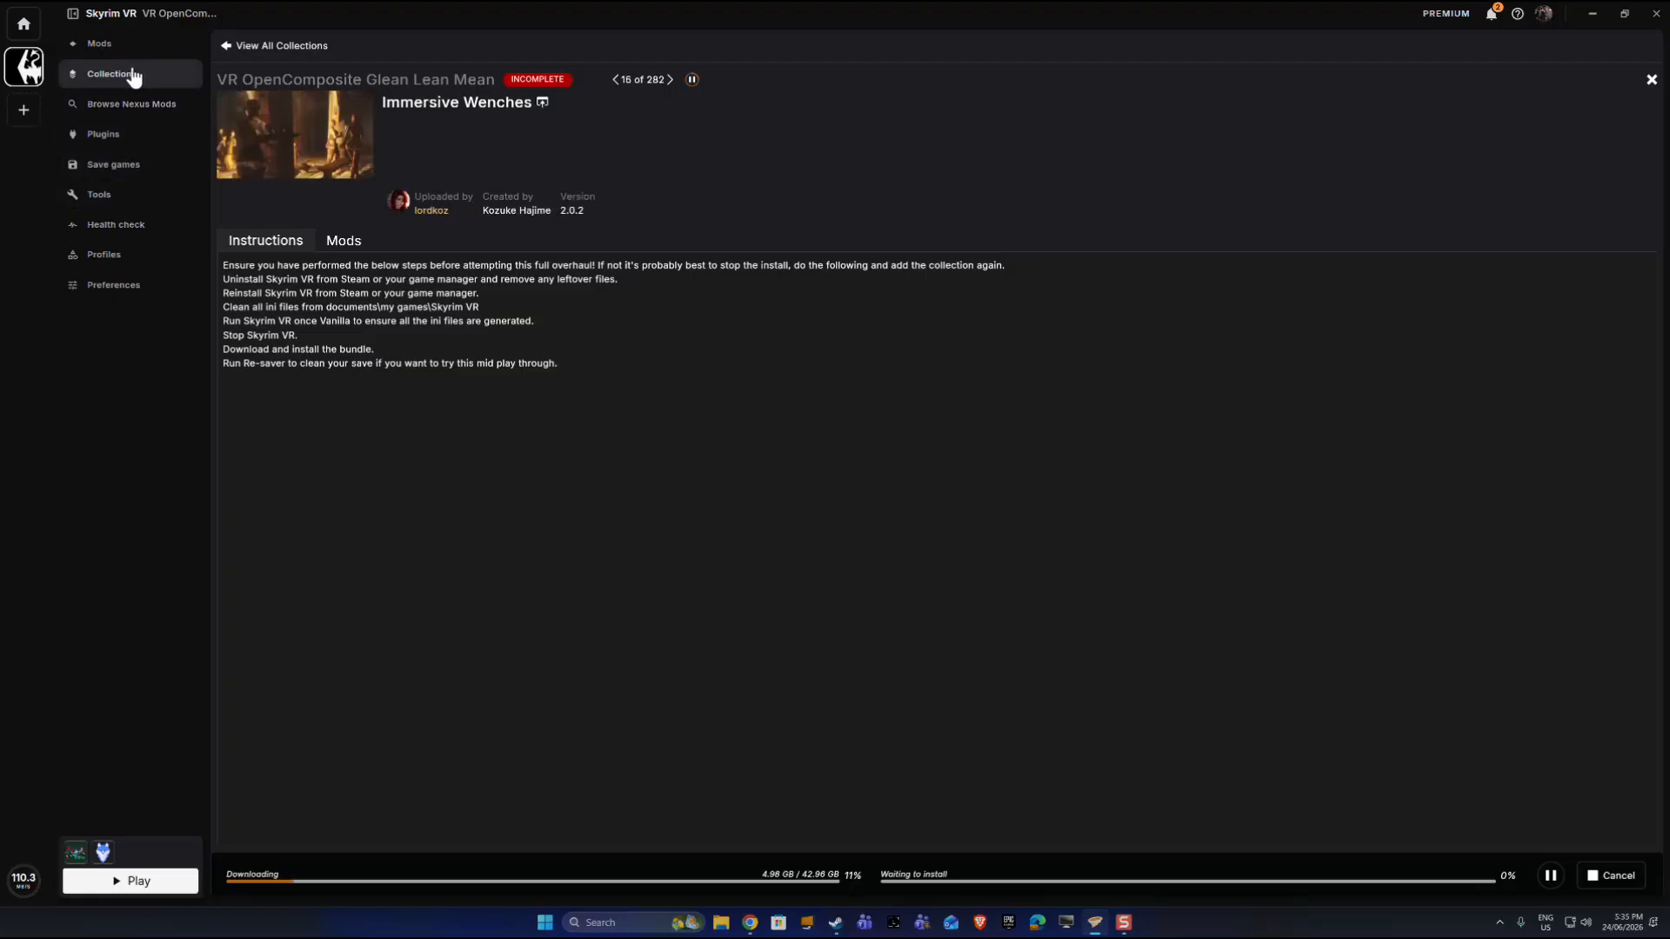
click(352, 240)
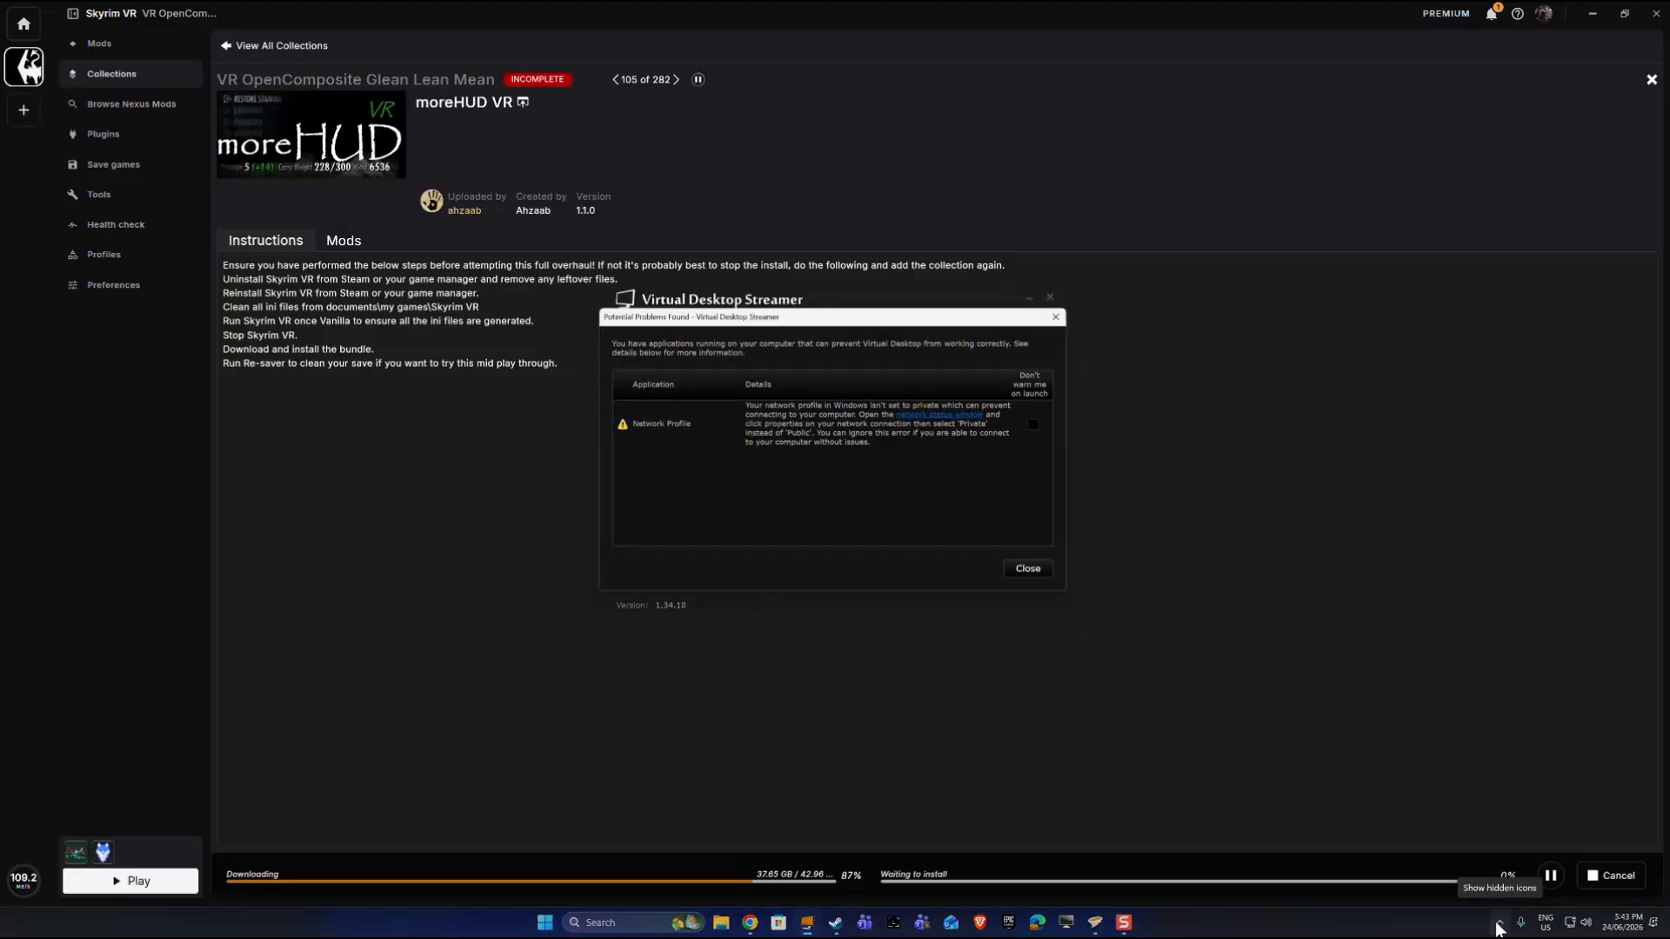
Step: Dismiss the Virtual Desktop Streamer problem report, move its window aside and switch to the Virtual Desktop website in Chrome
click(1038, 575)
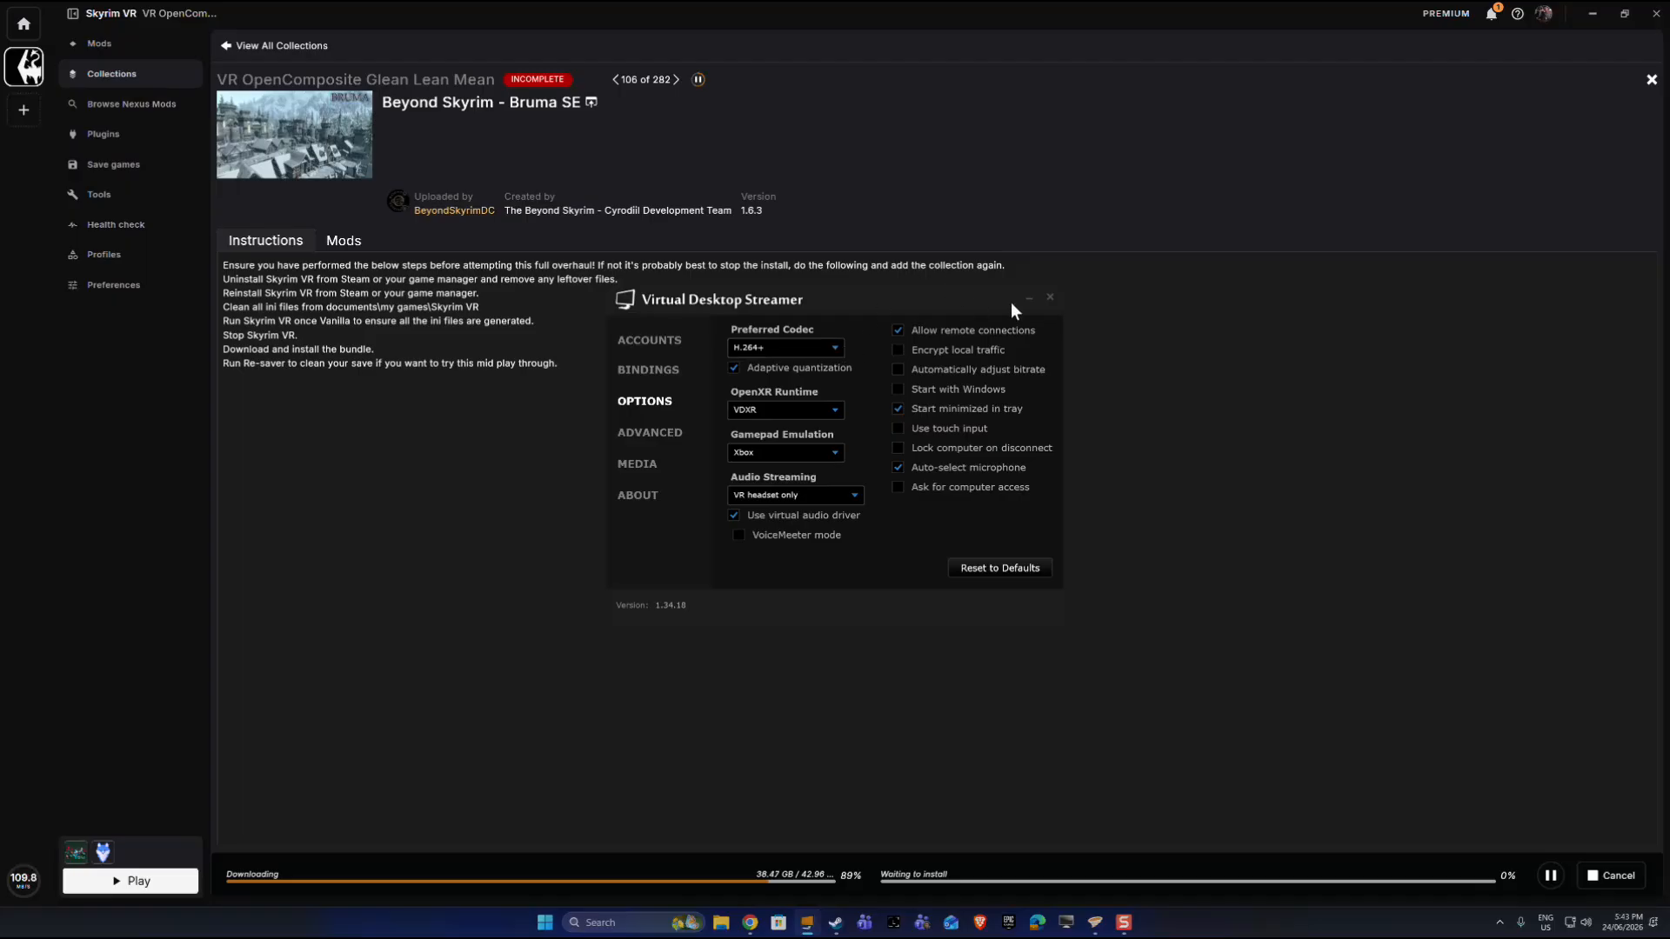
drag(949, 292, 1187, 290)
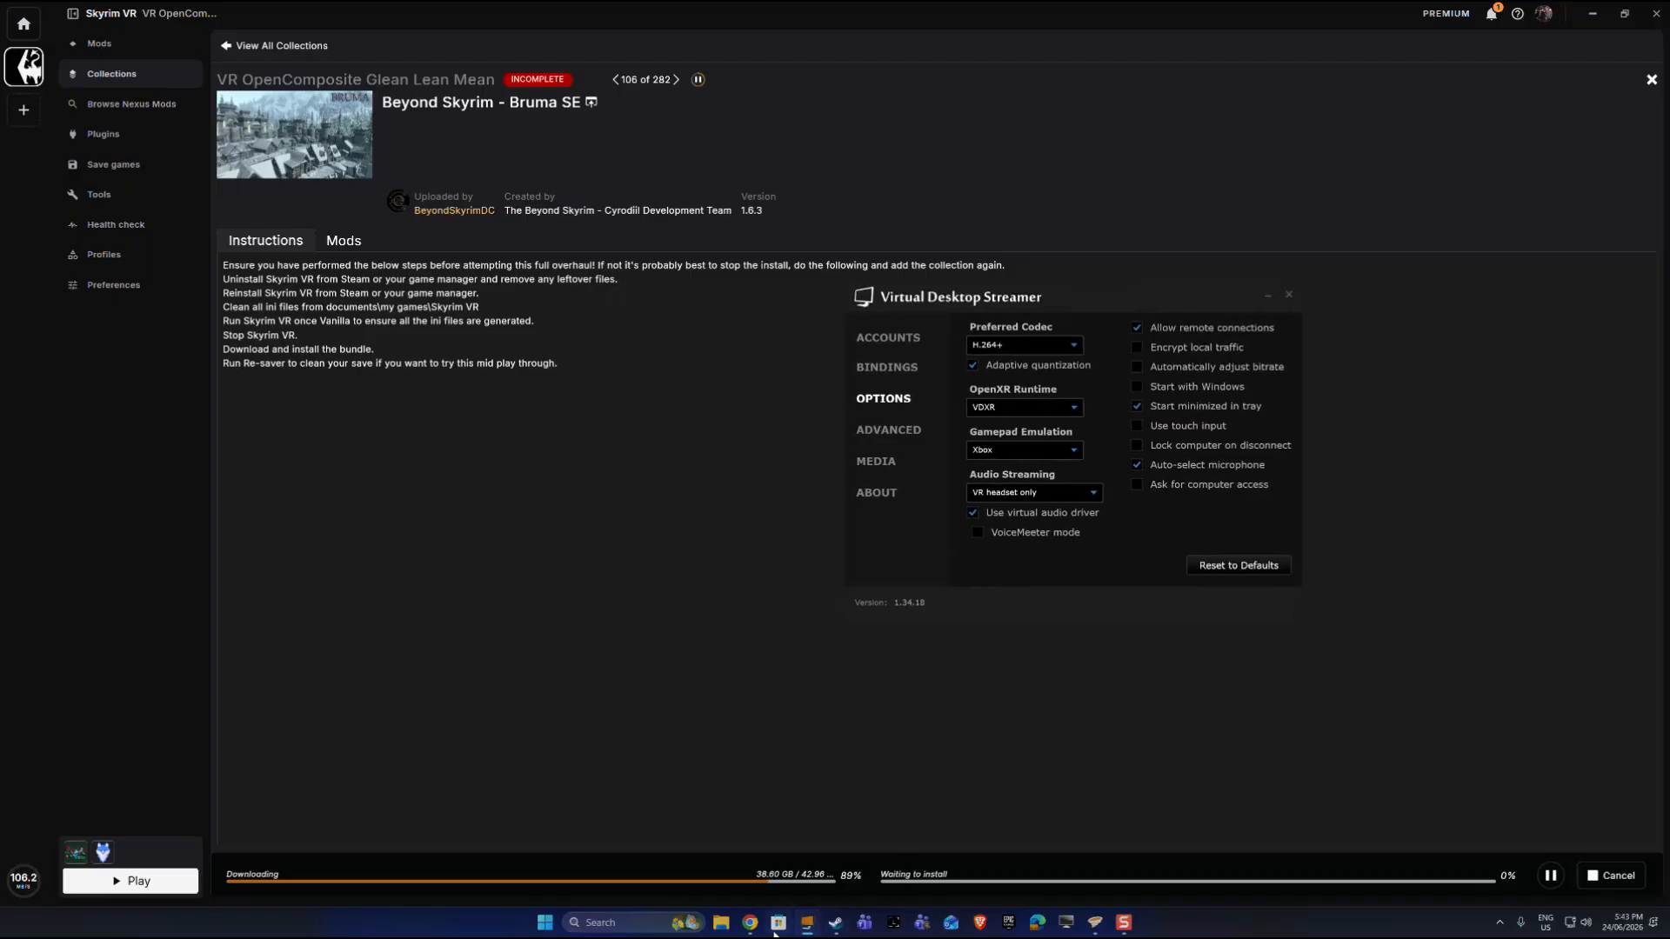
mouse_move(750, 924)
click(756, 841)
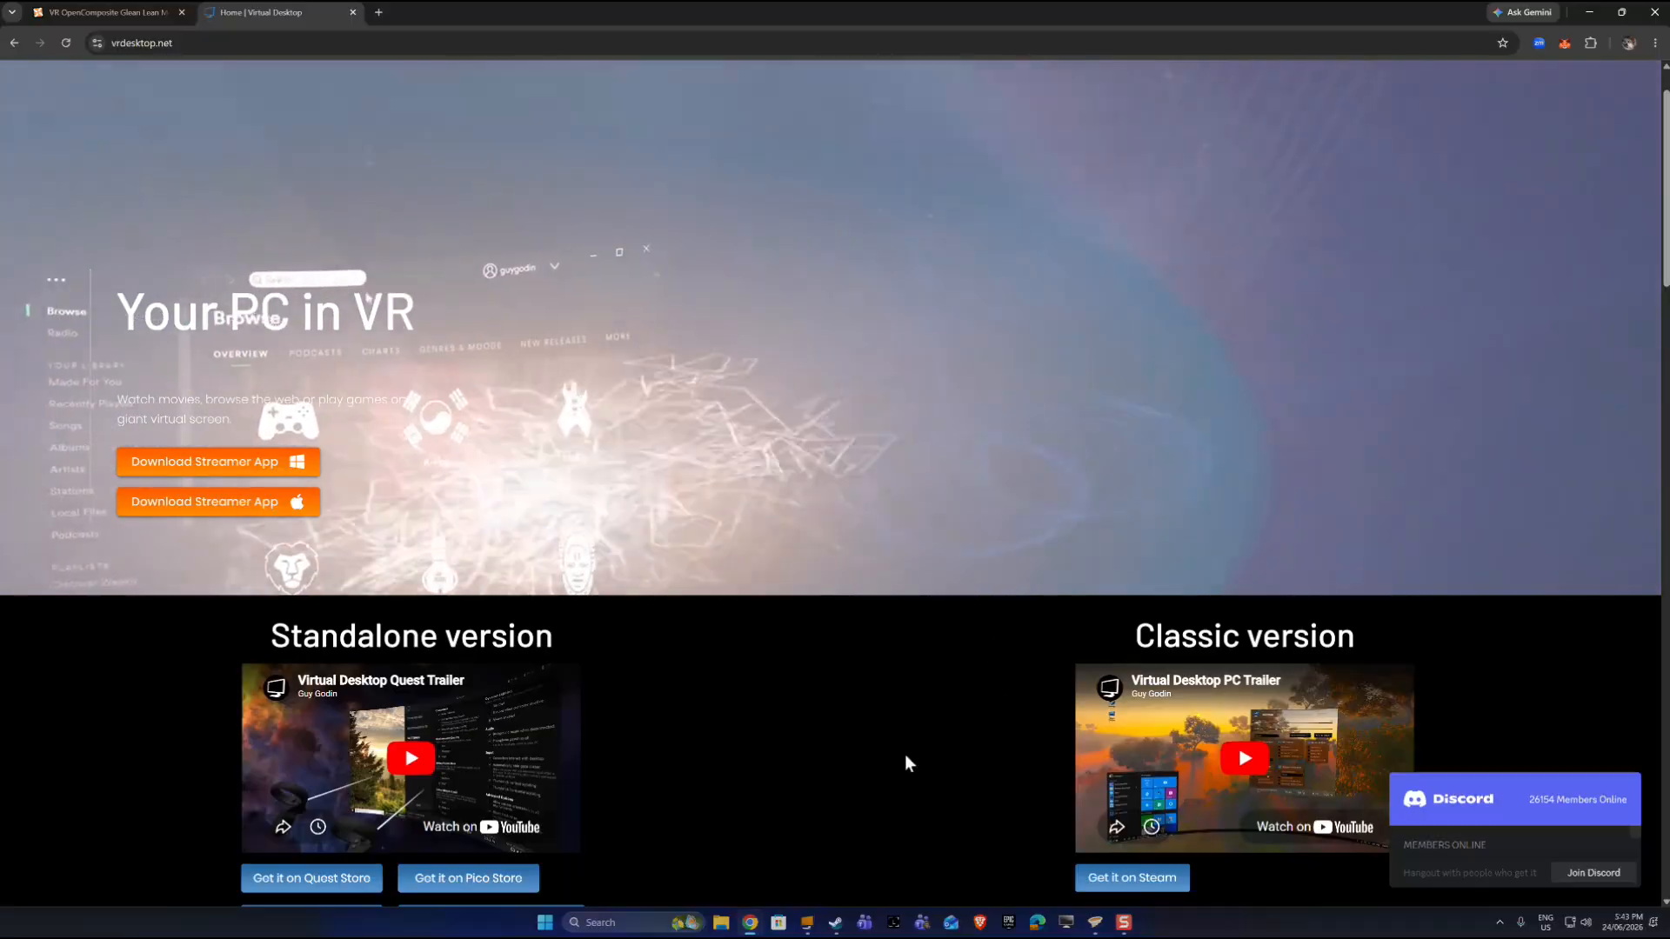
Step: Switch back to Virtual Desktop Streamer, review the account types that can be added and save the existing Meta account
click(808, 924)
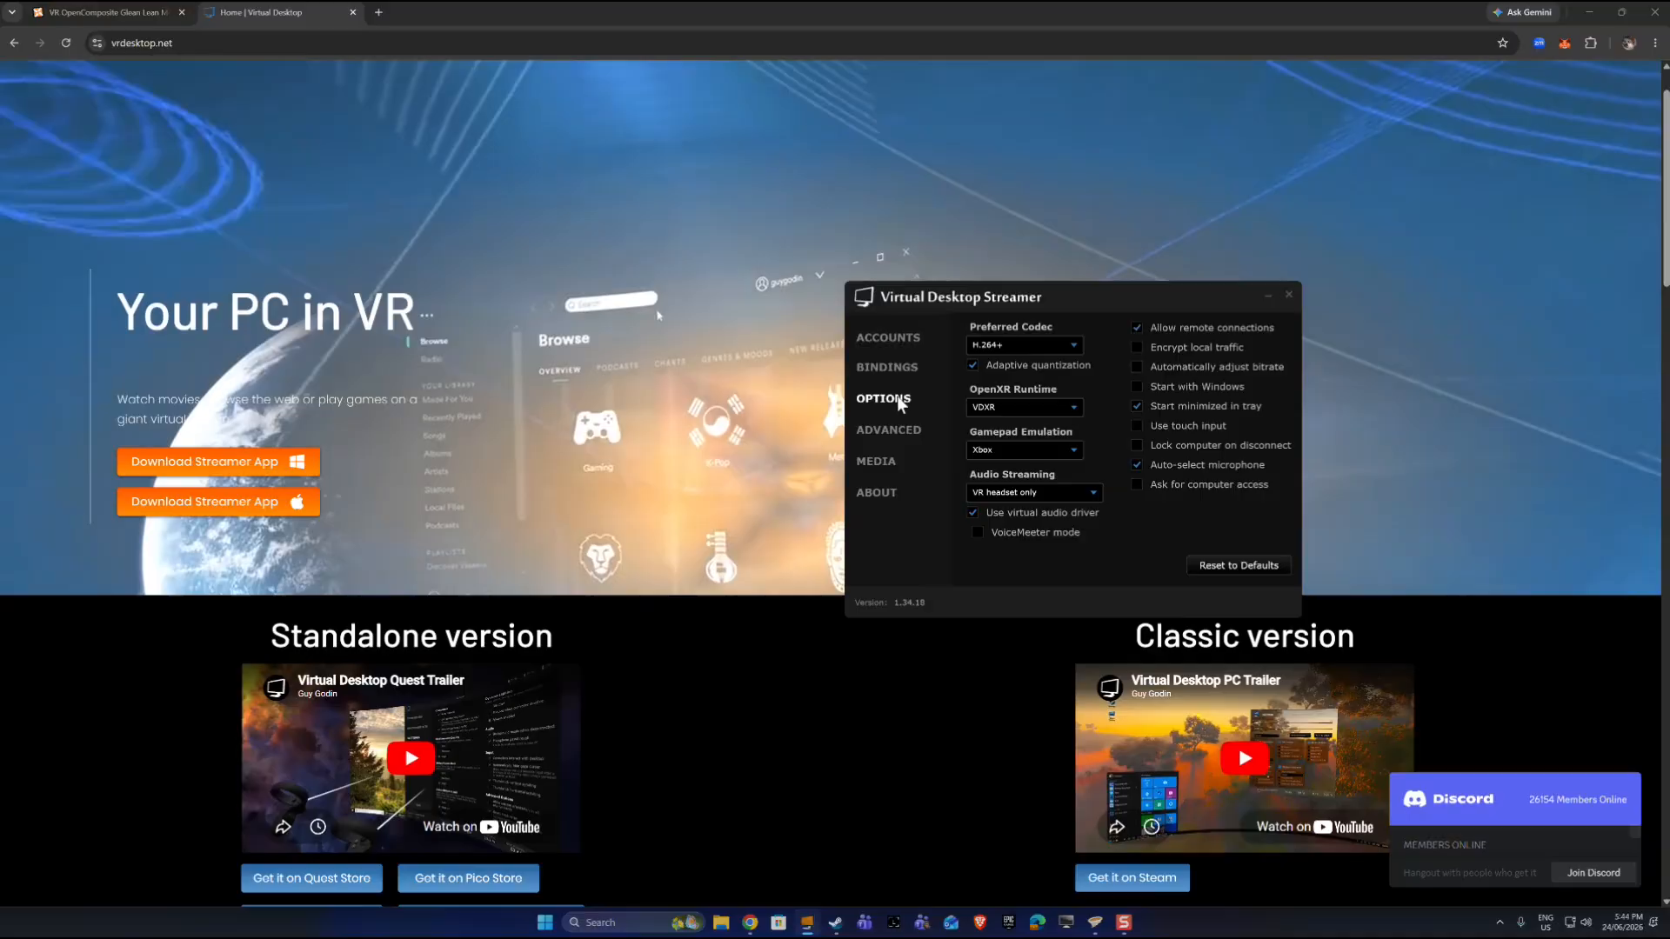
click(904, 337)
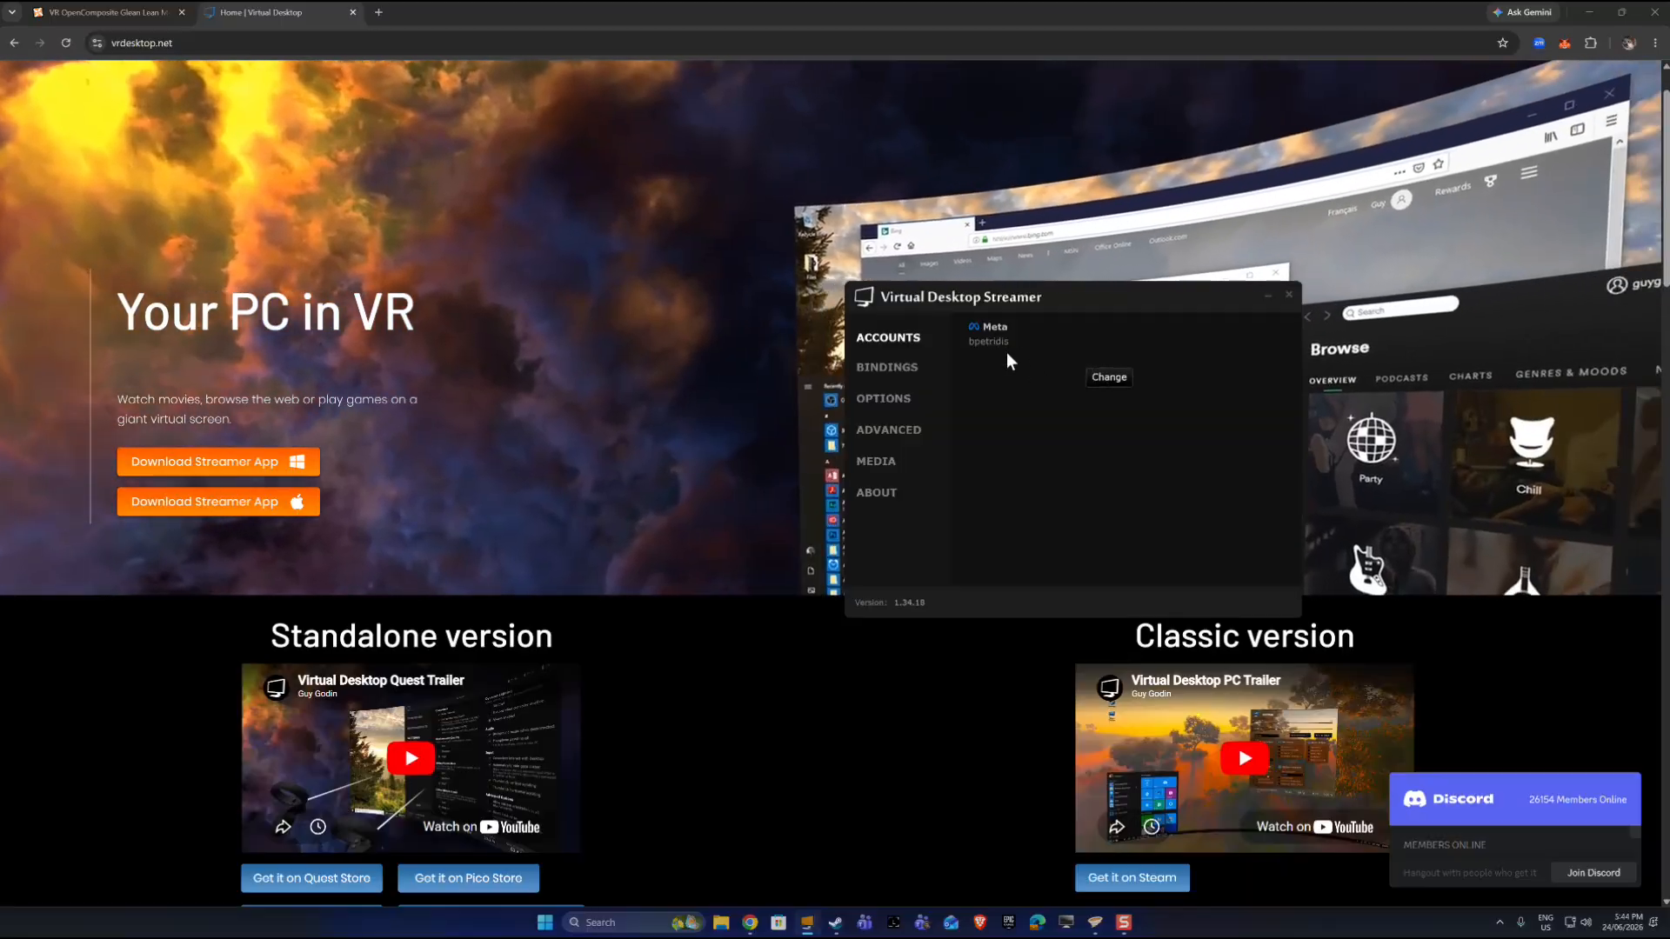
click(1106, 378)
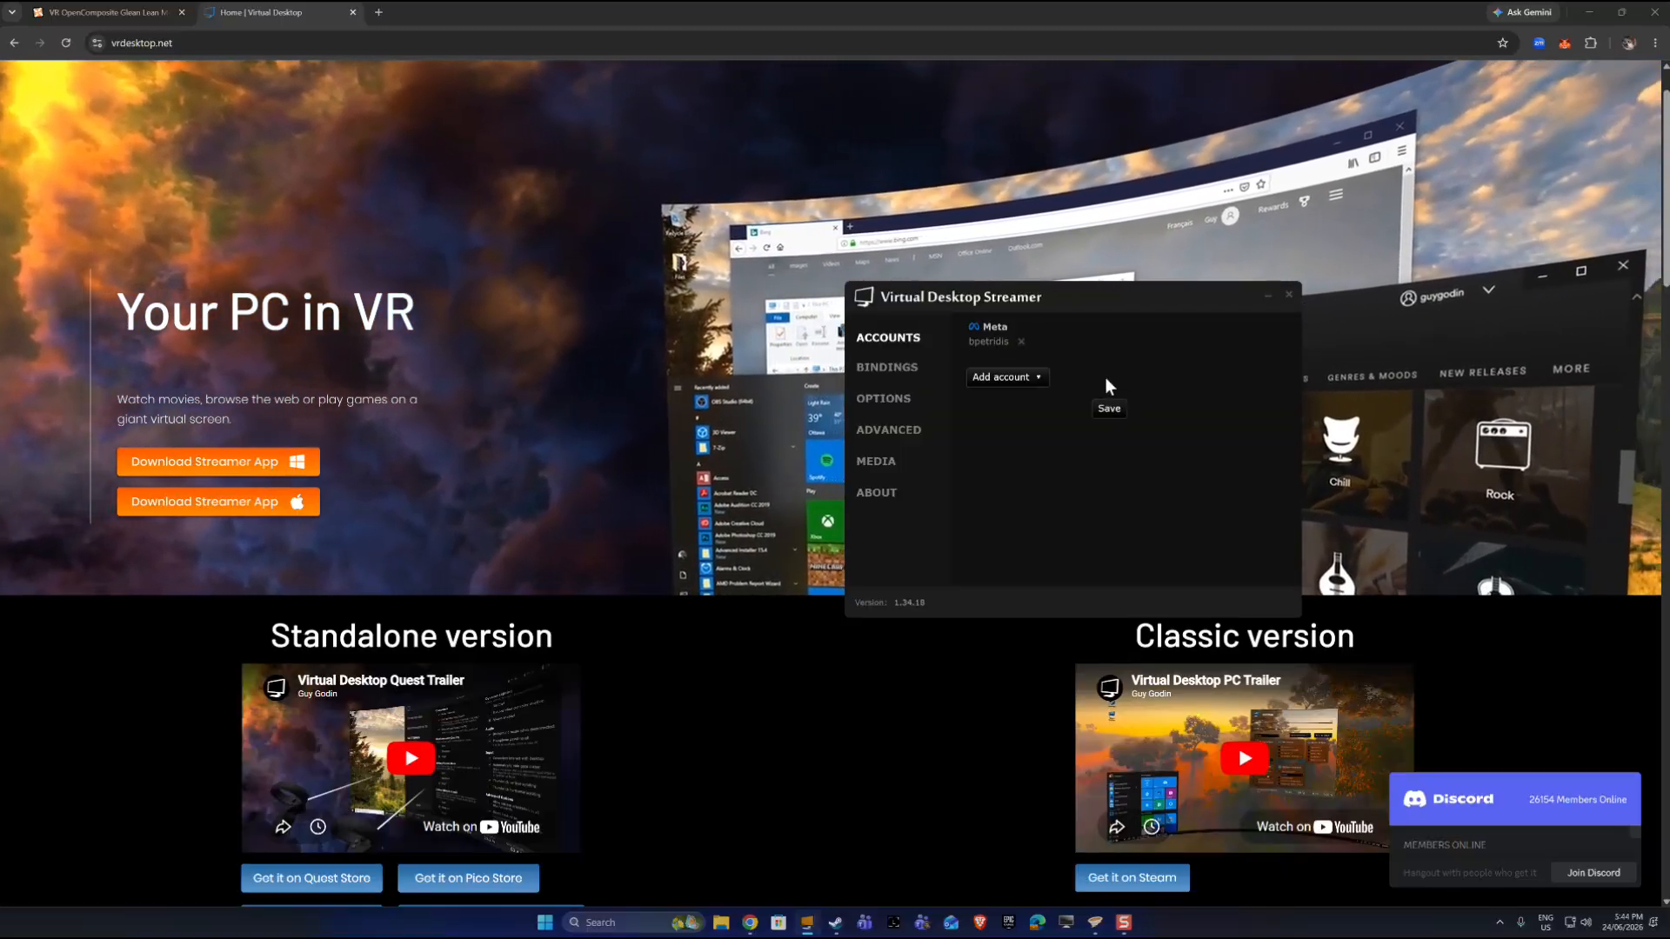
click(1040, 378)
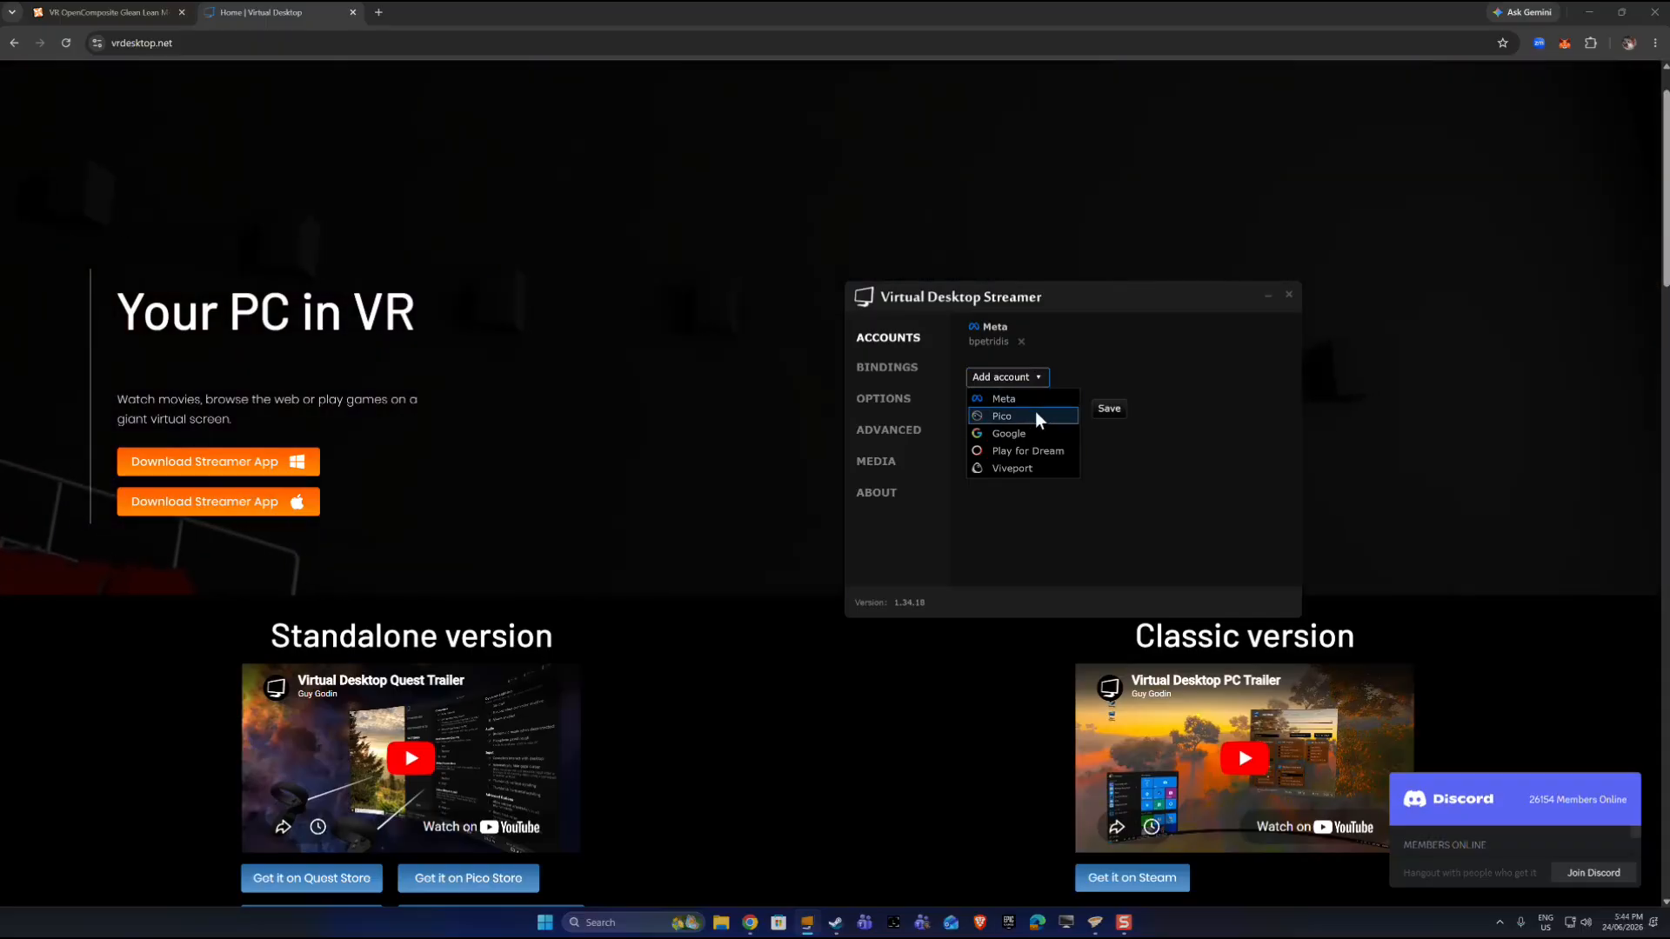
click(1181, 455)
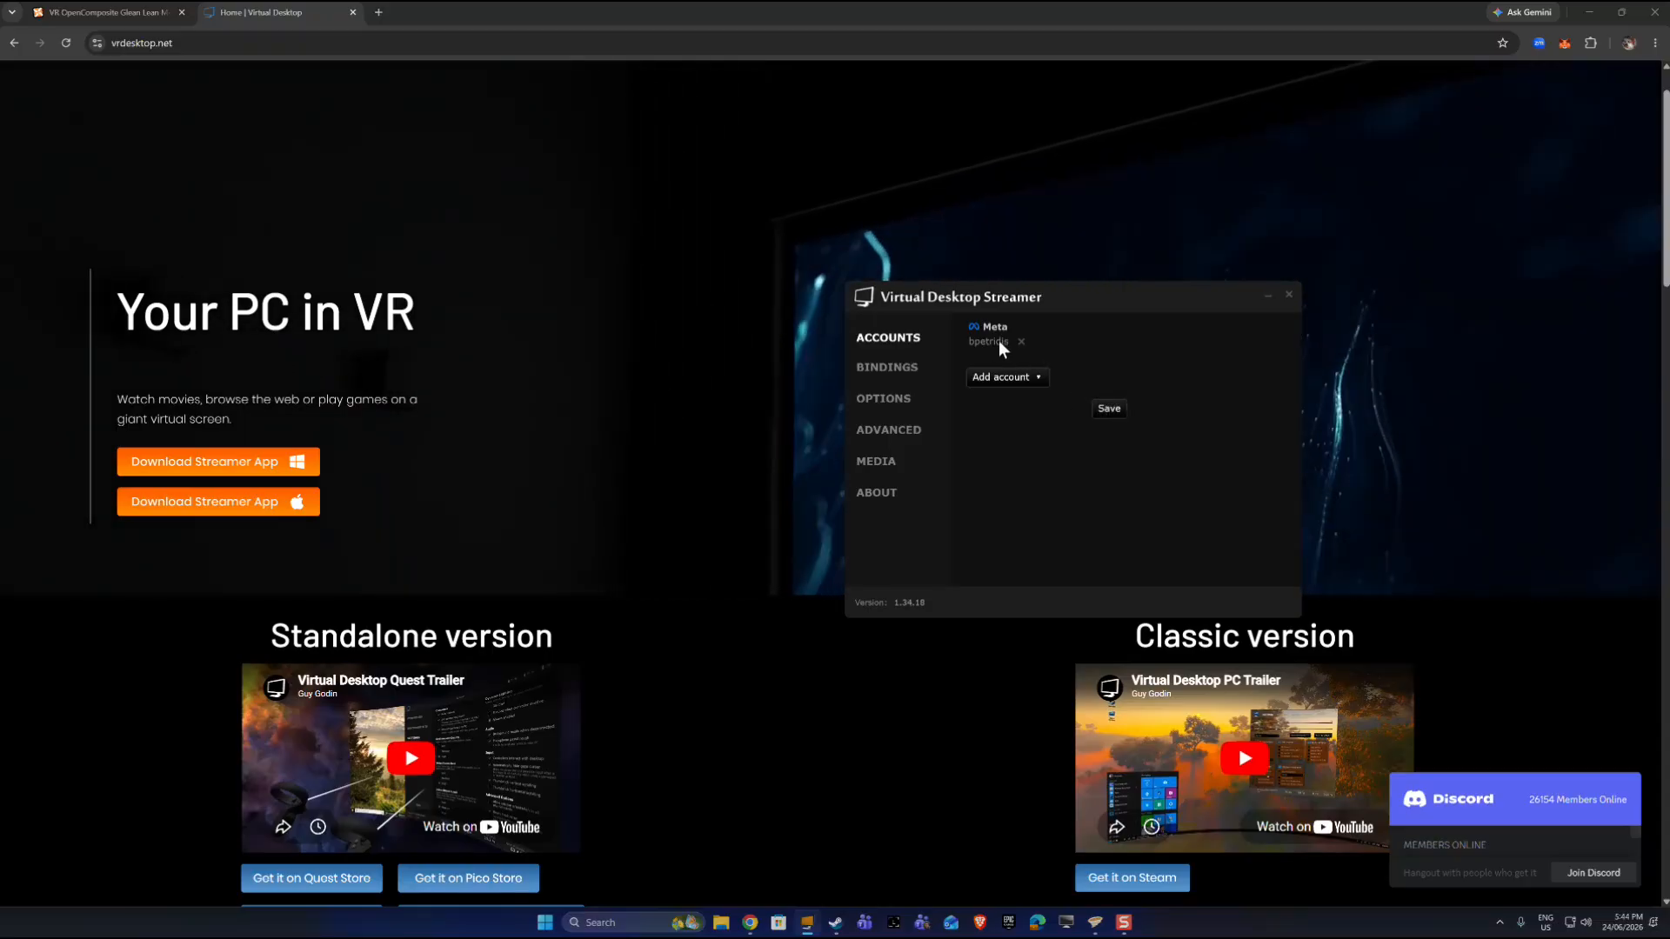
click(1109, 411)
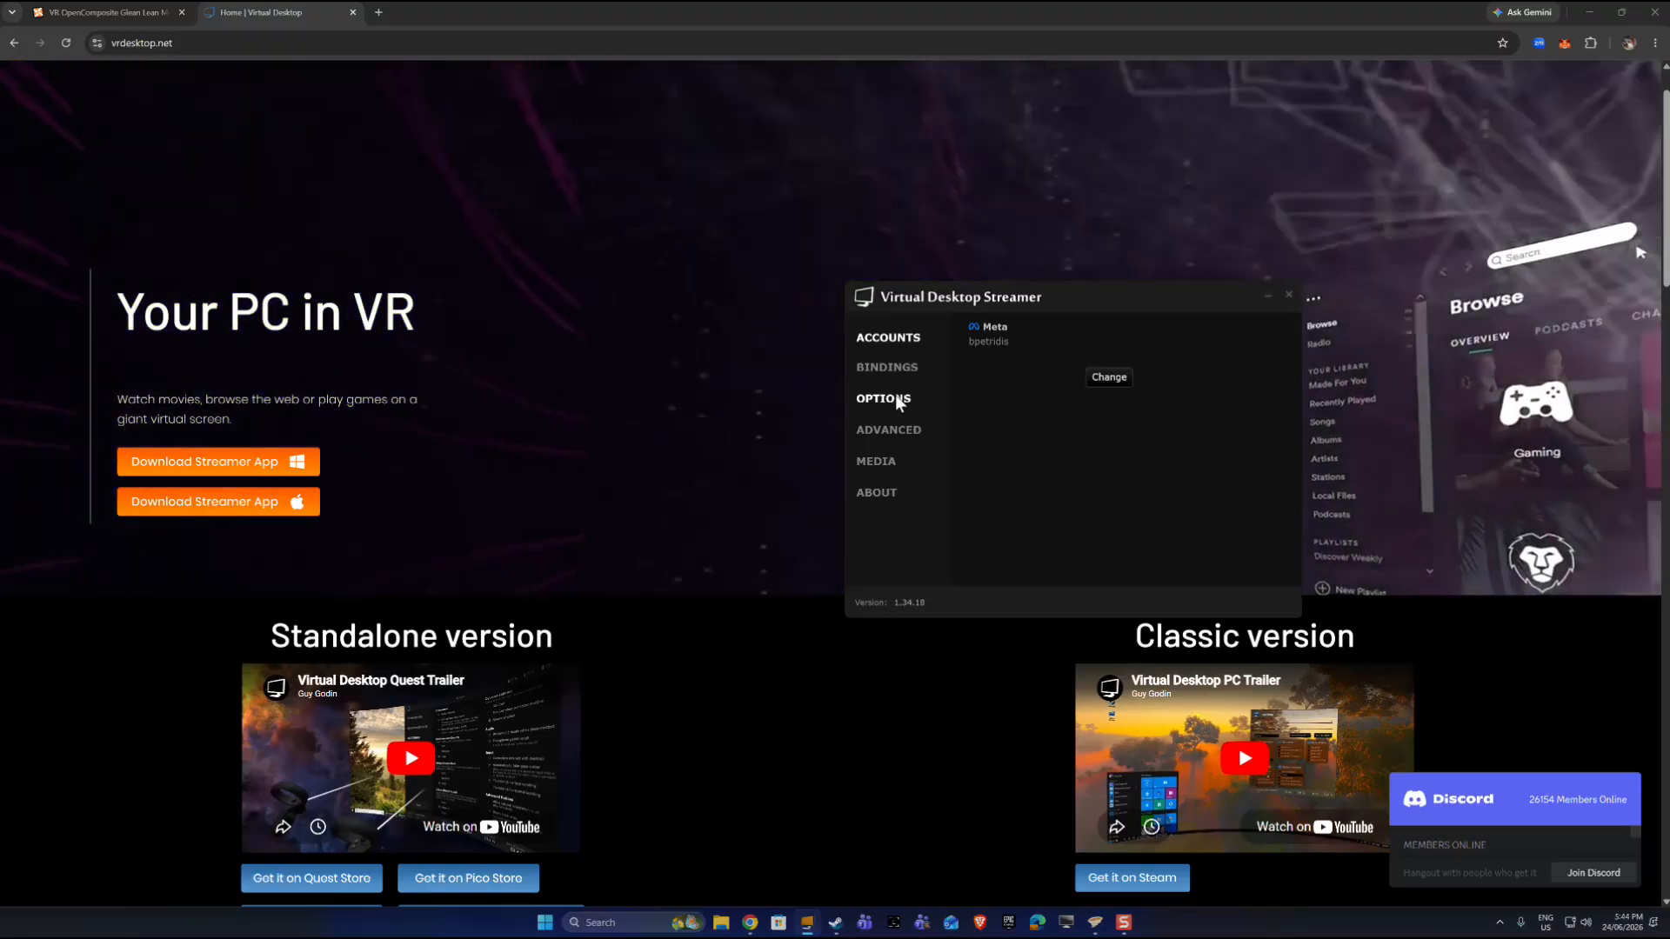
Step: Set the streamer's preferred codec to H.264+ and review the alternative codecs
click(896, 398)
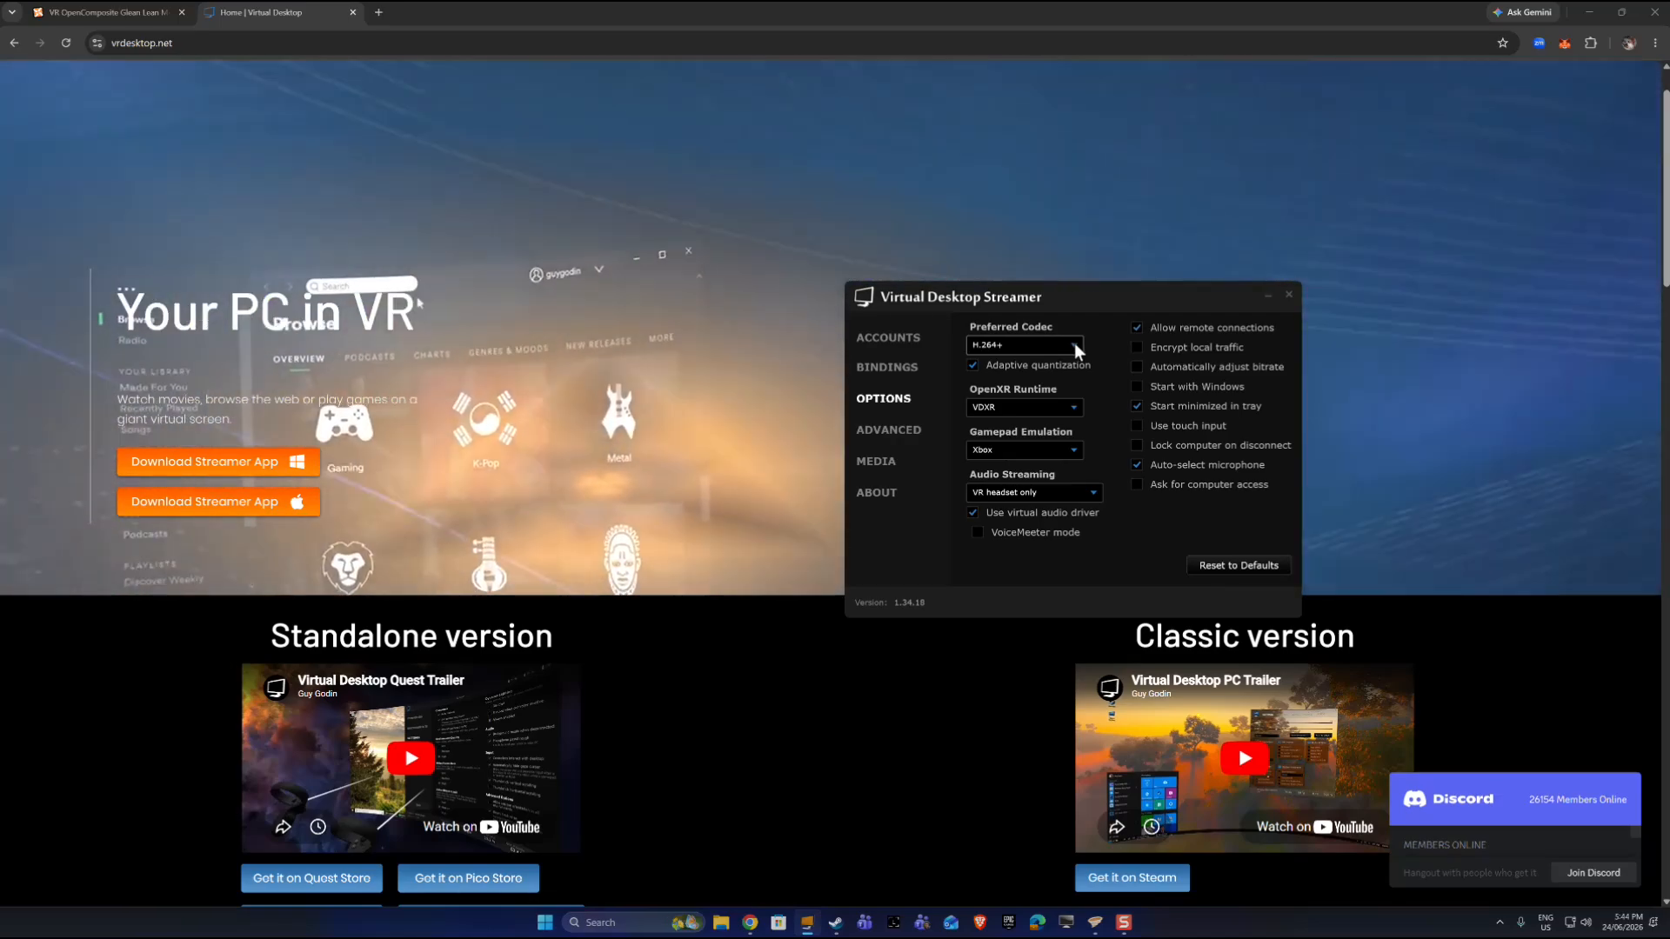
click(1077, 348)
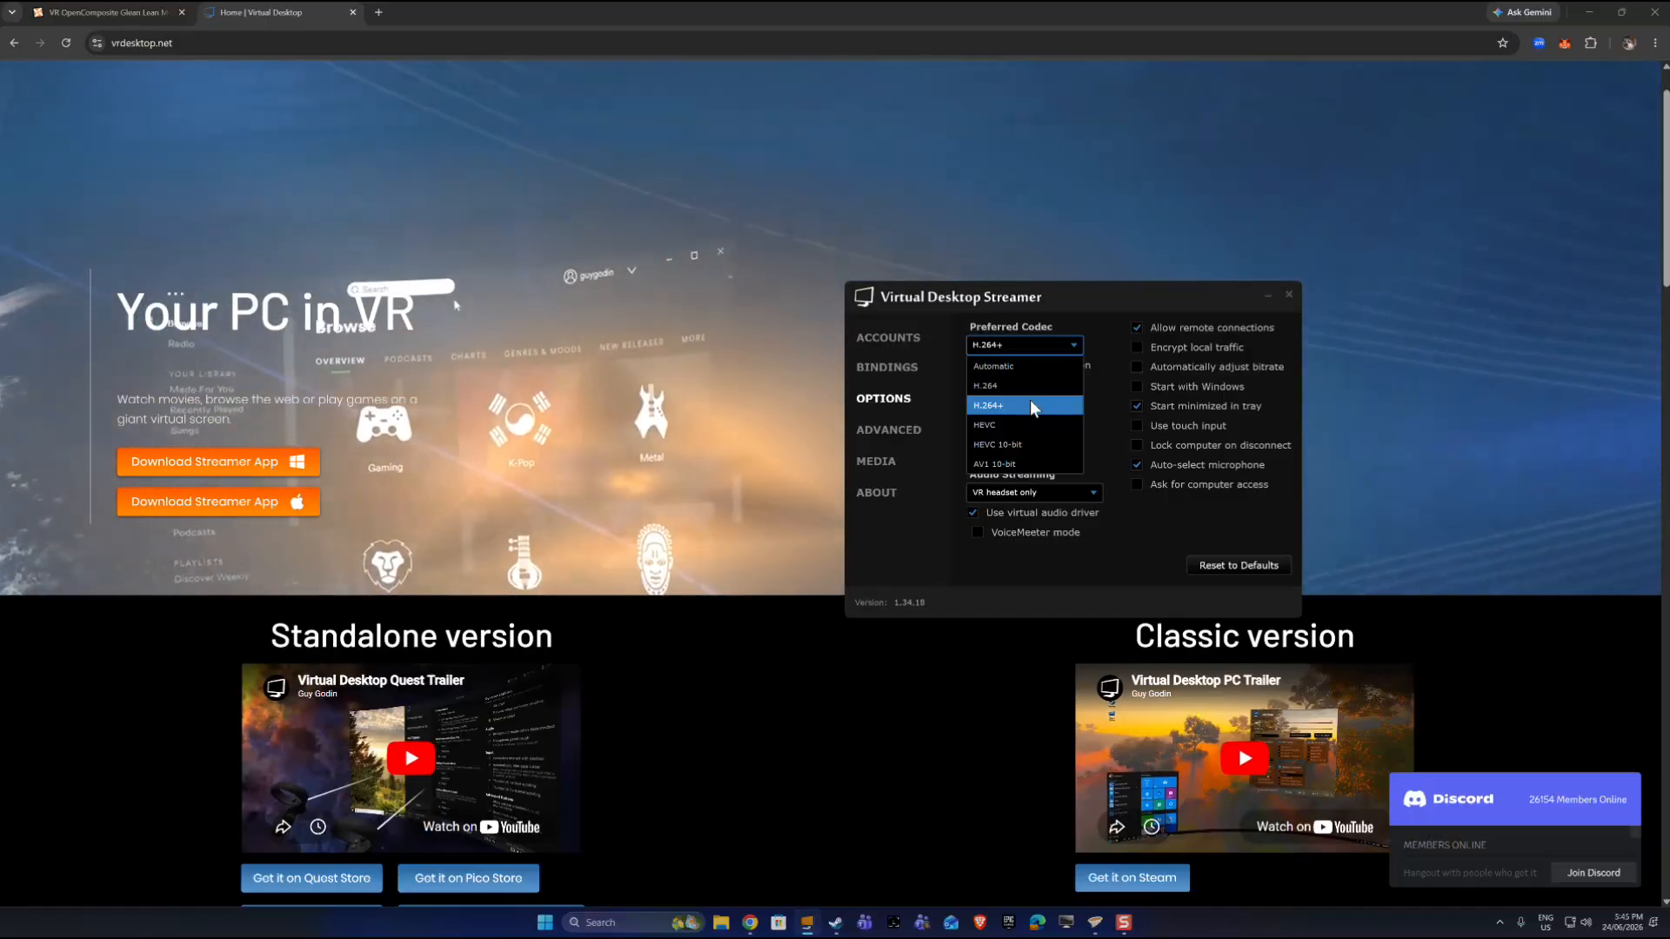
click(1033, 407)
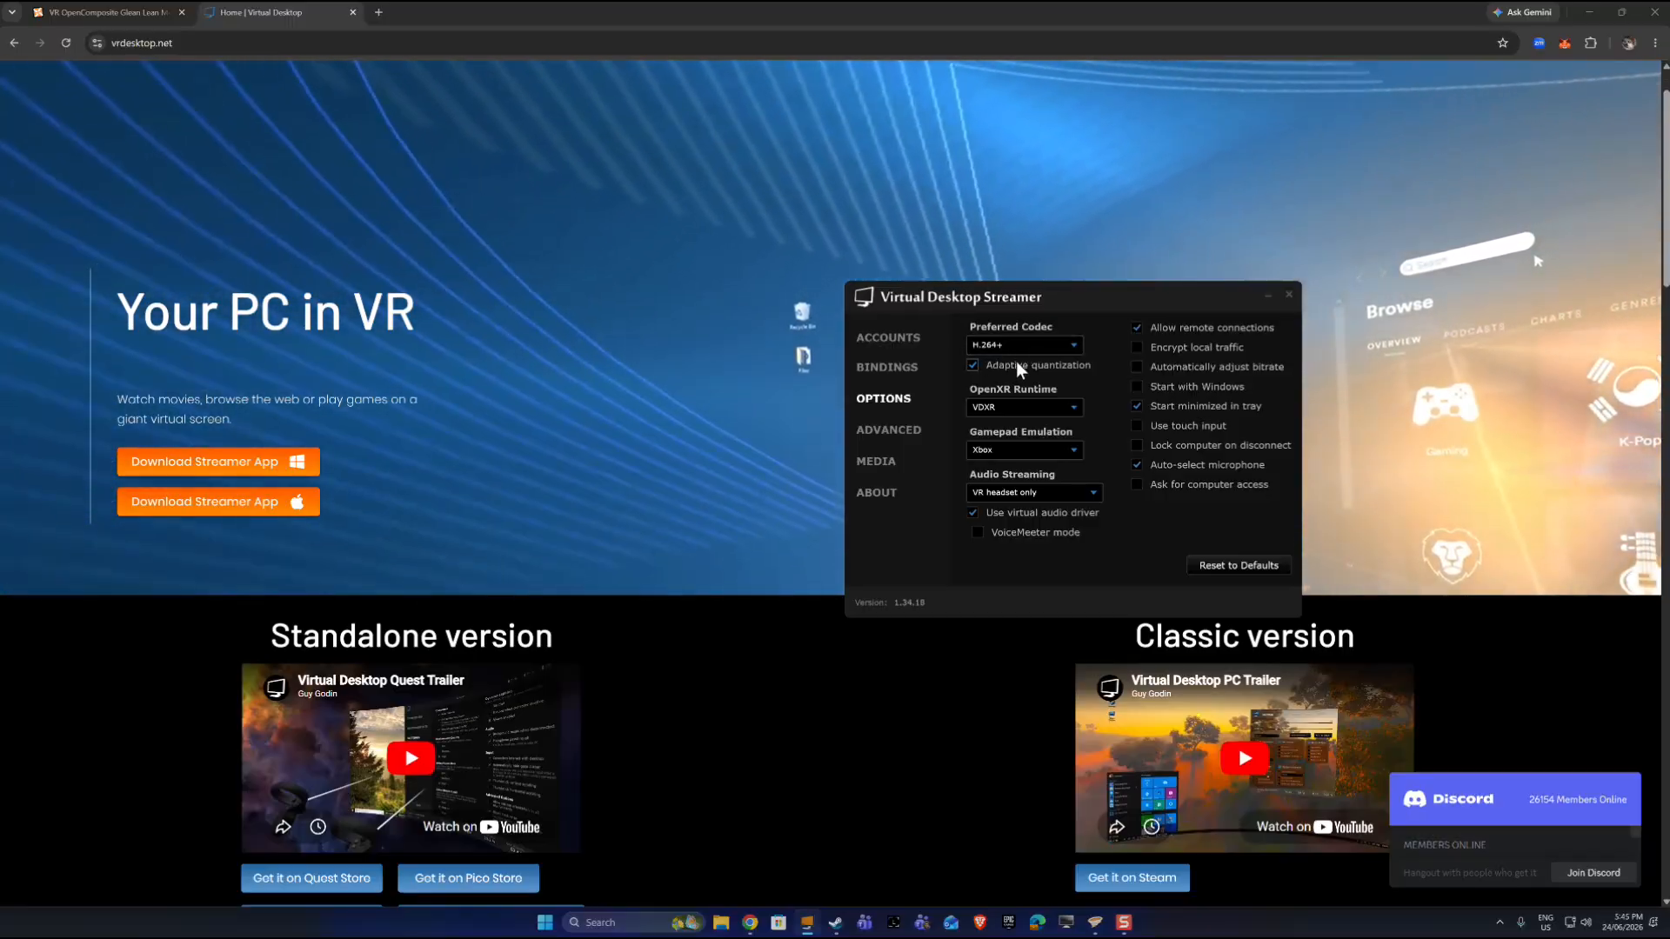
mouse_move(1020, 369)
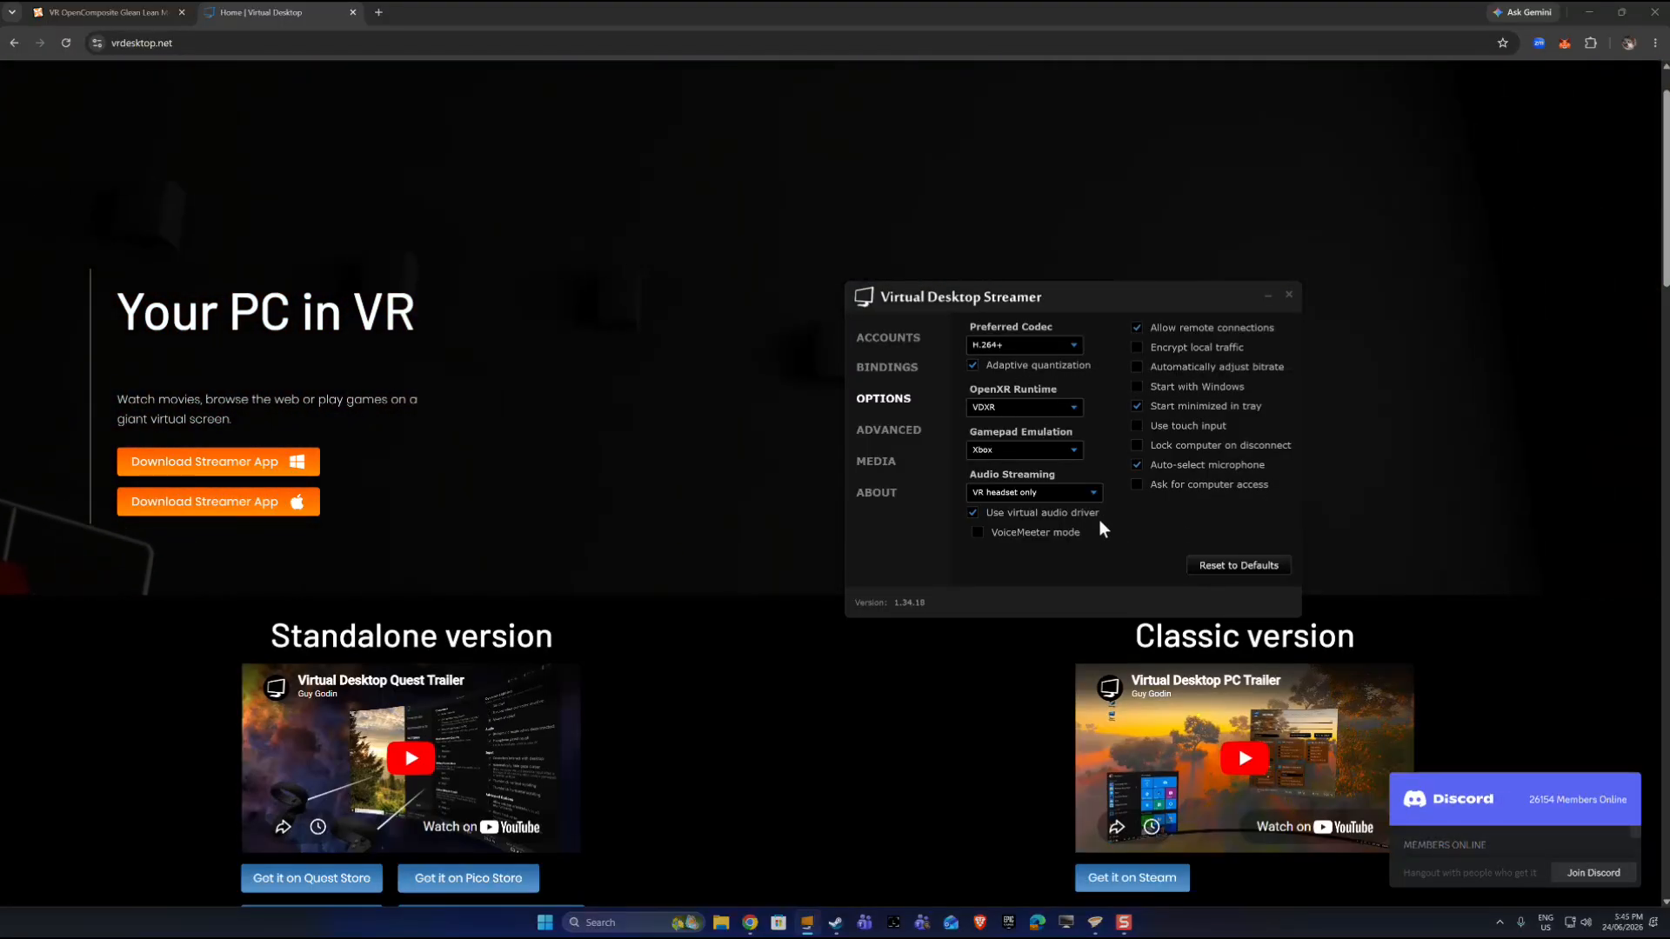
click(1076, 346)
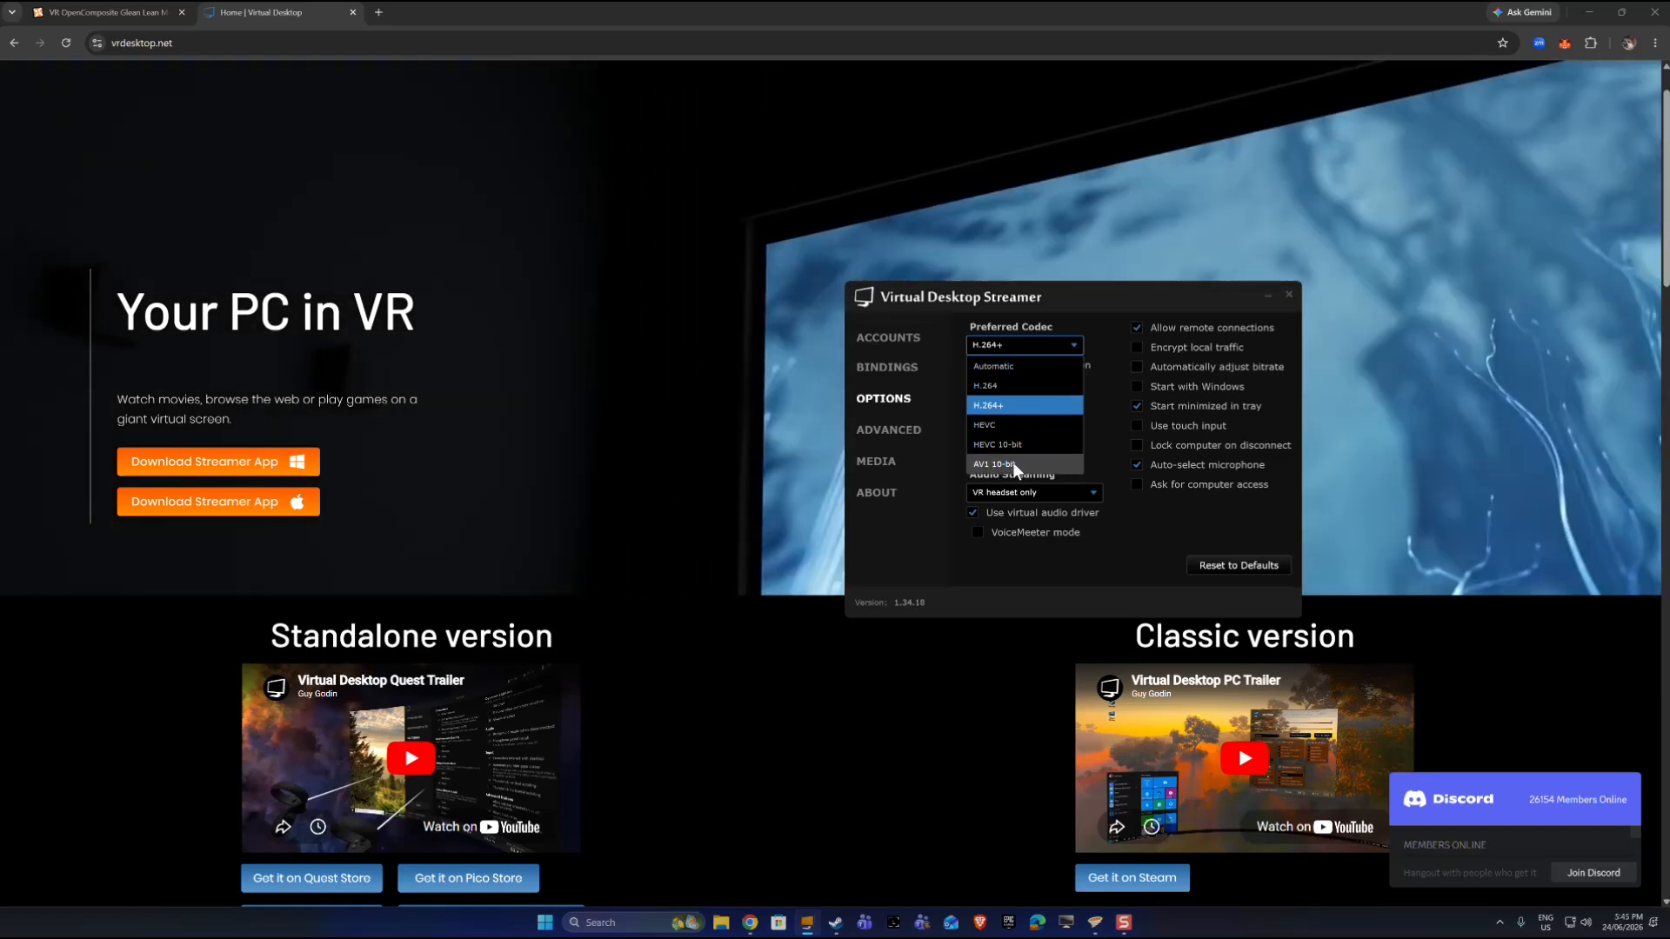
click(1103, 379)
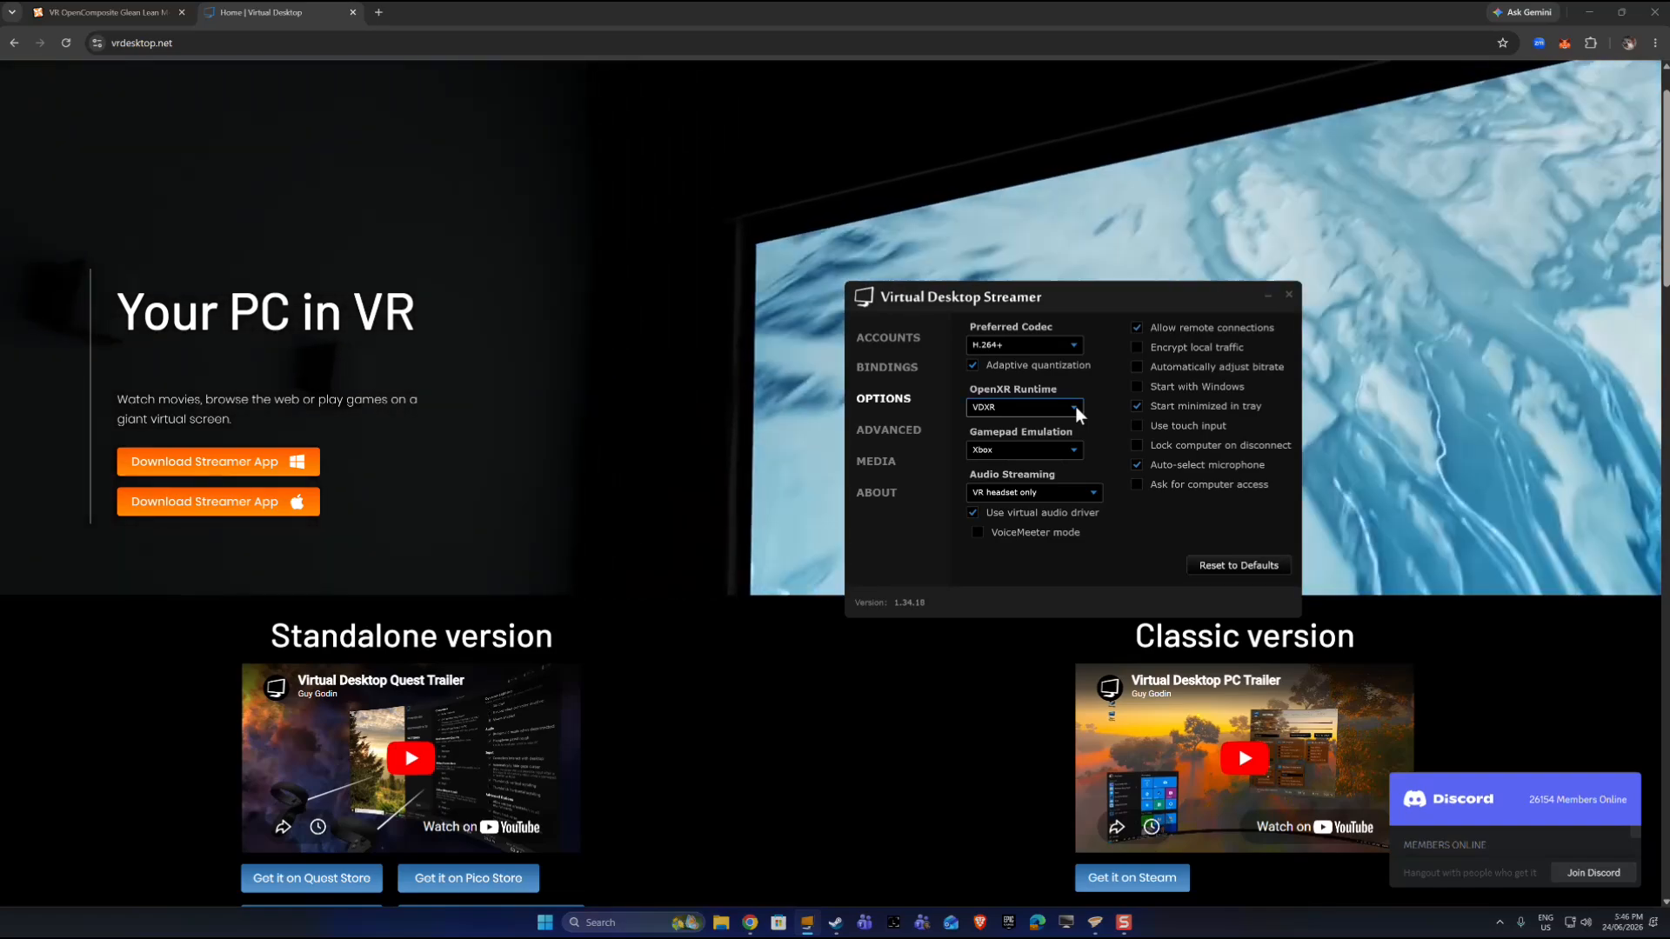
Step: Set the OpenXR runtime to VDXR and check the gamepad emulation and audio streaming choices
click(1077, 409)
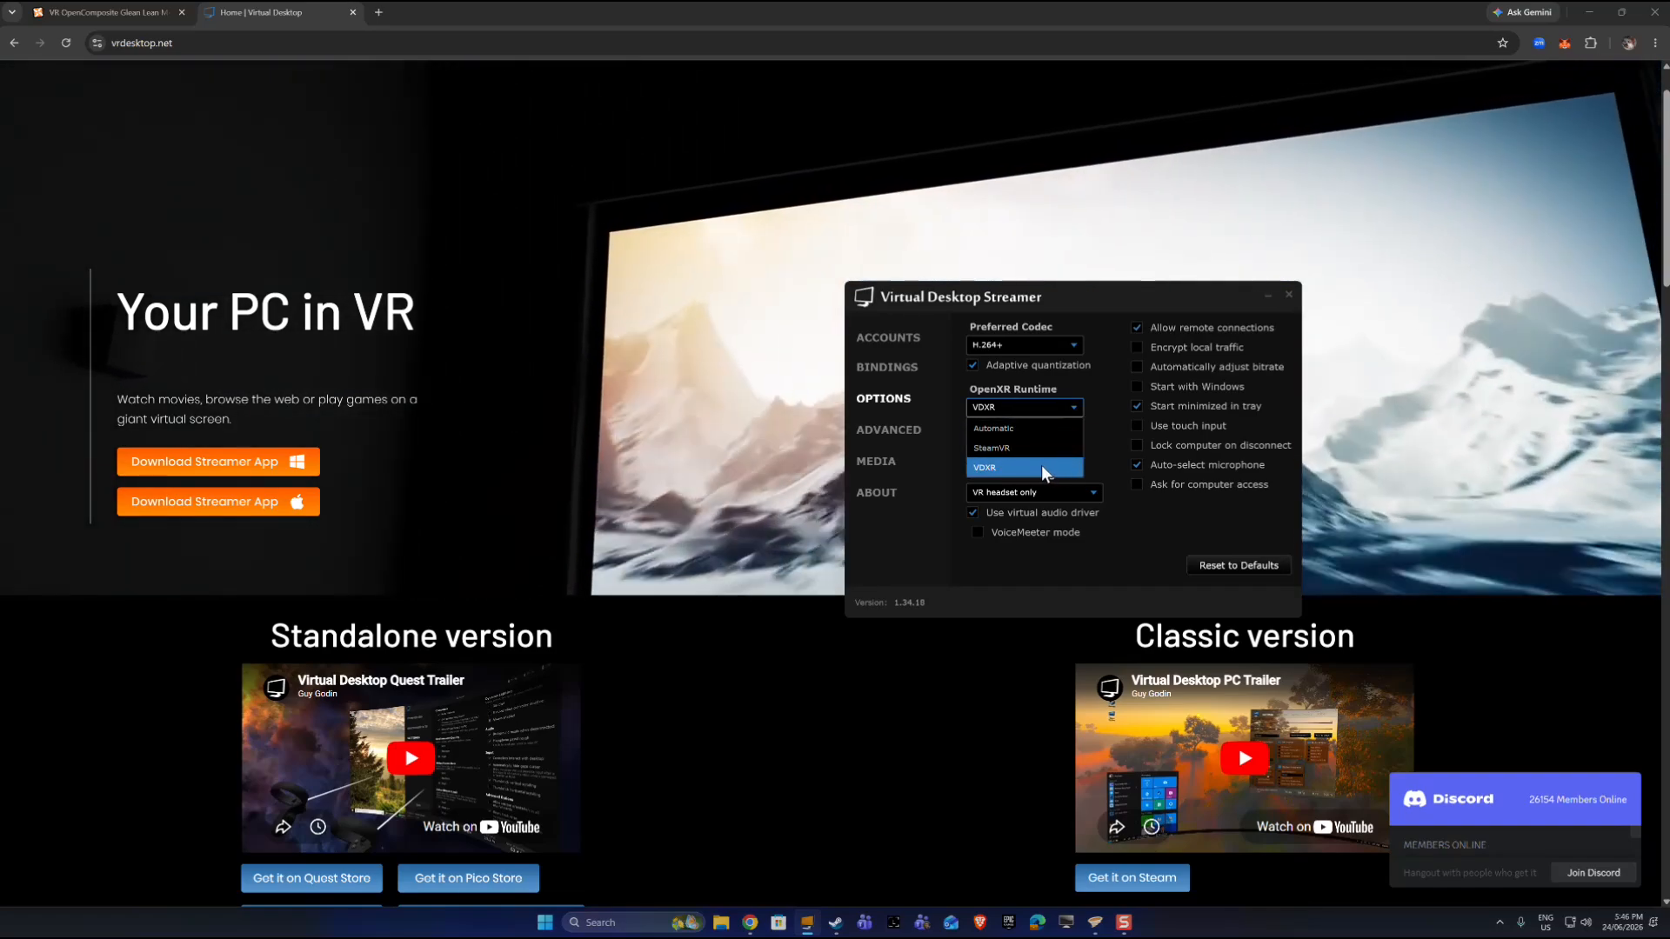
click(1045, 472)
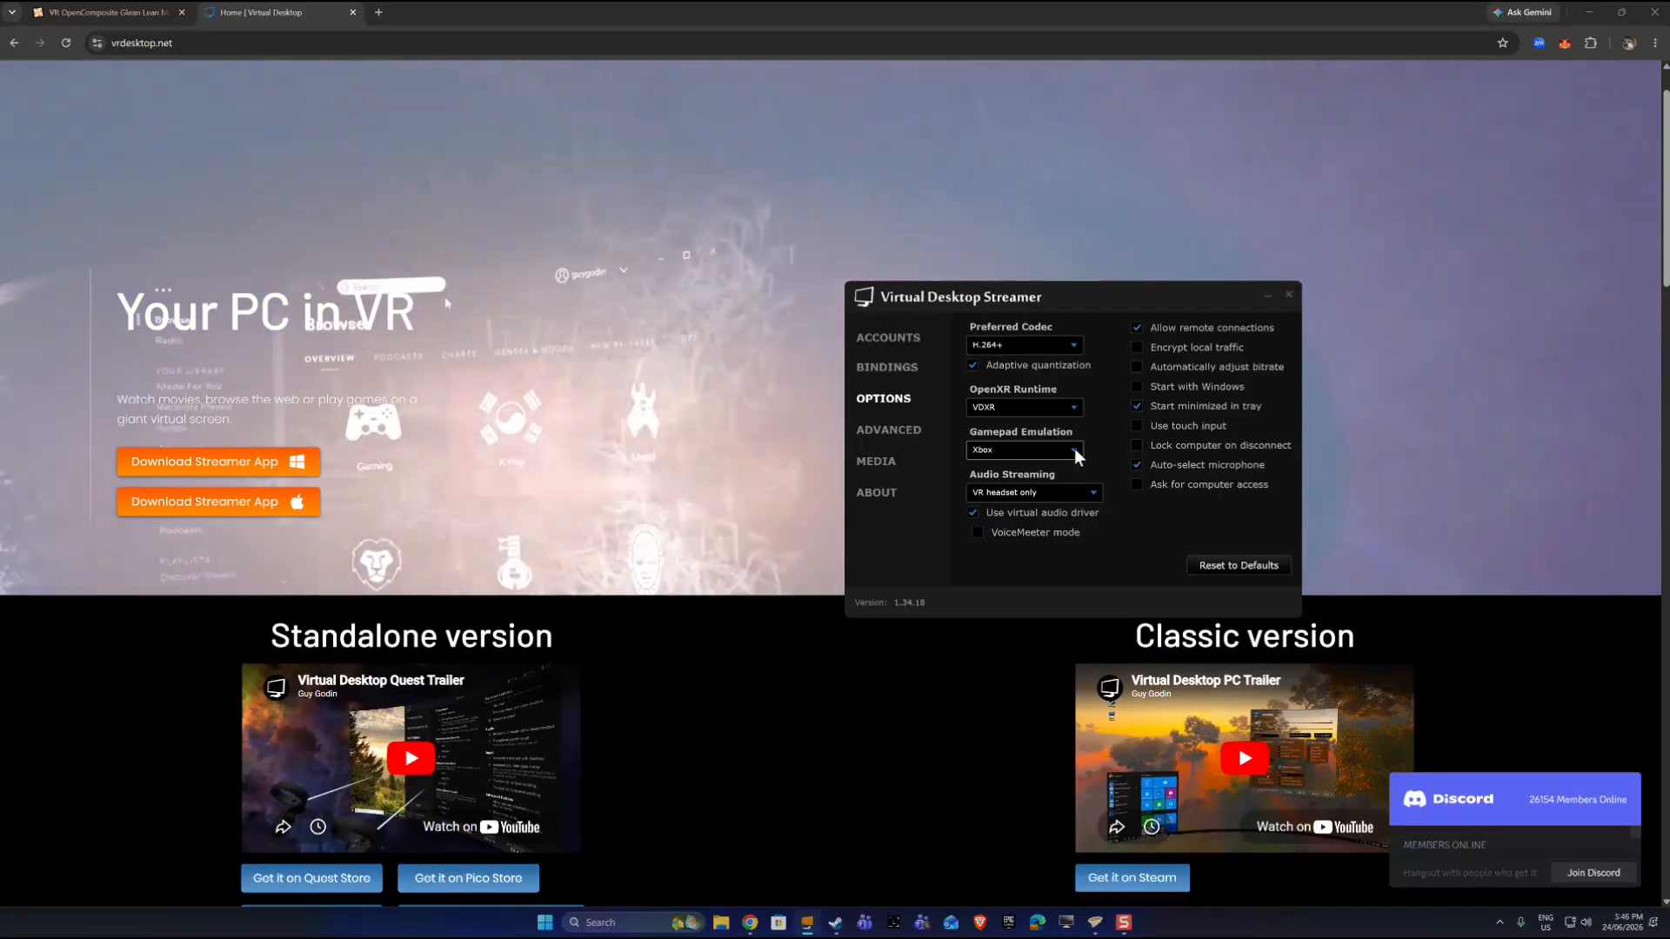
click(1078, 456)
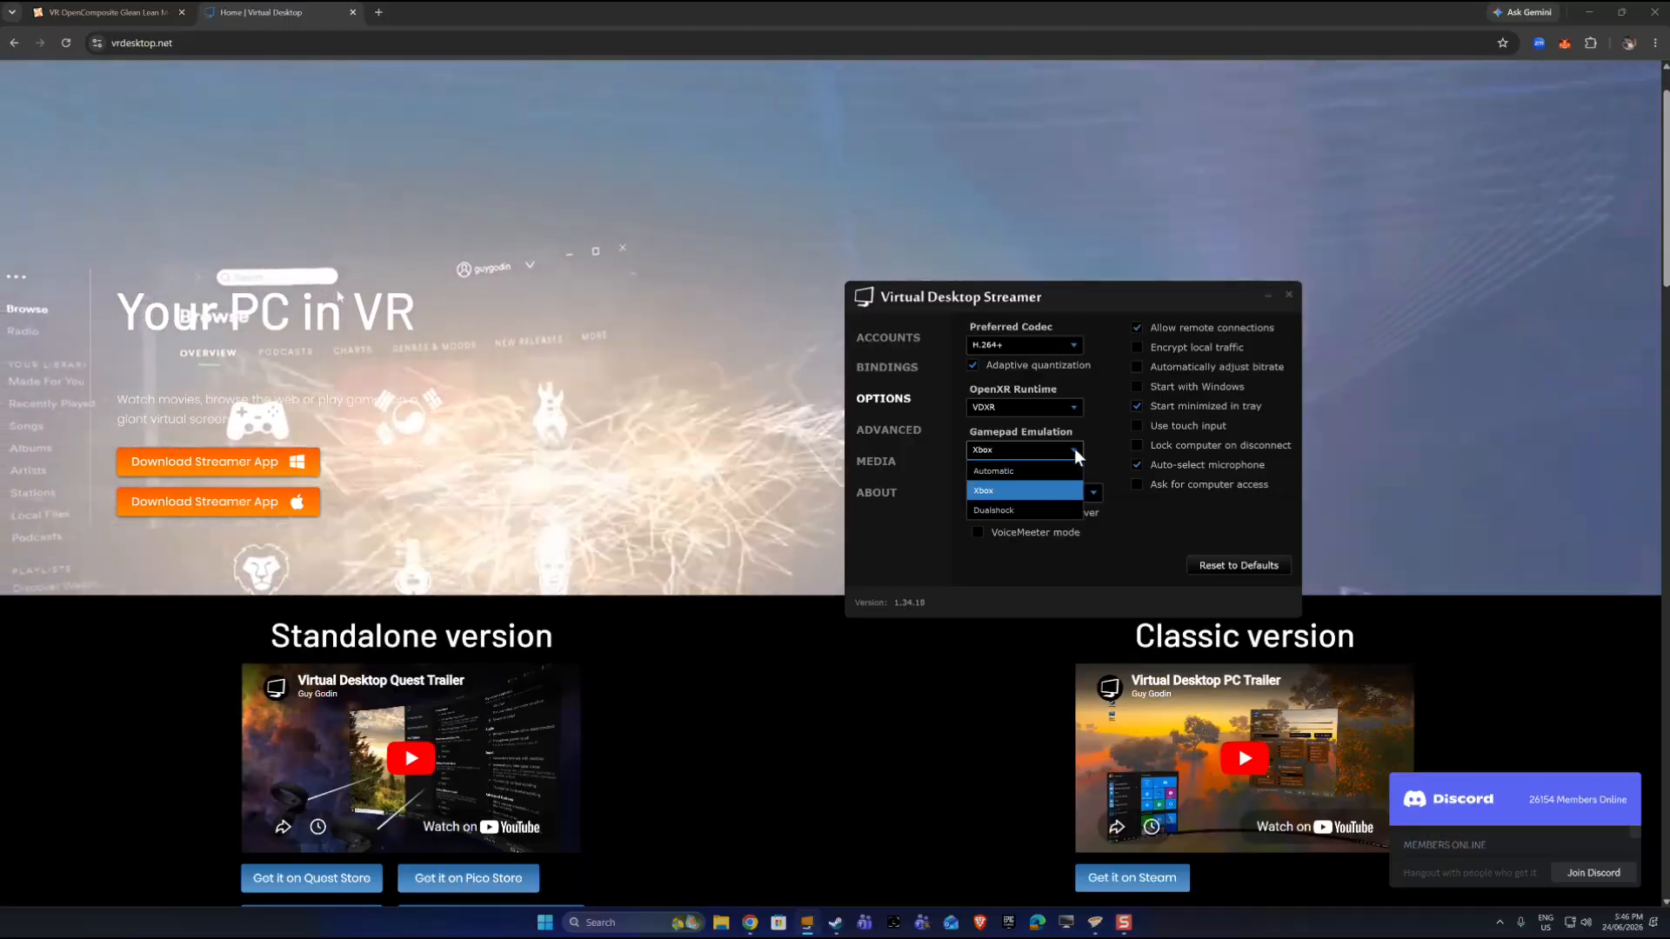
click(1078, 457)
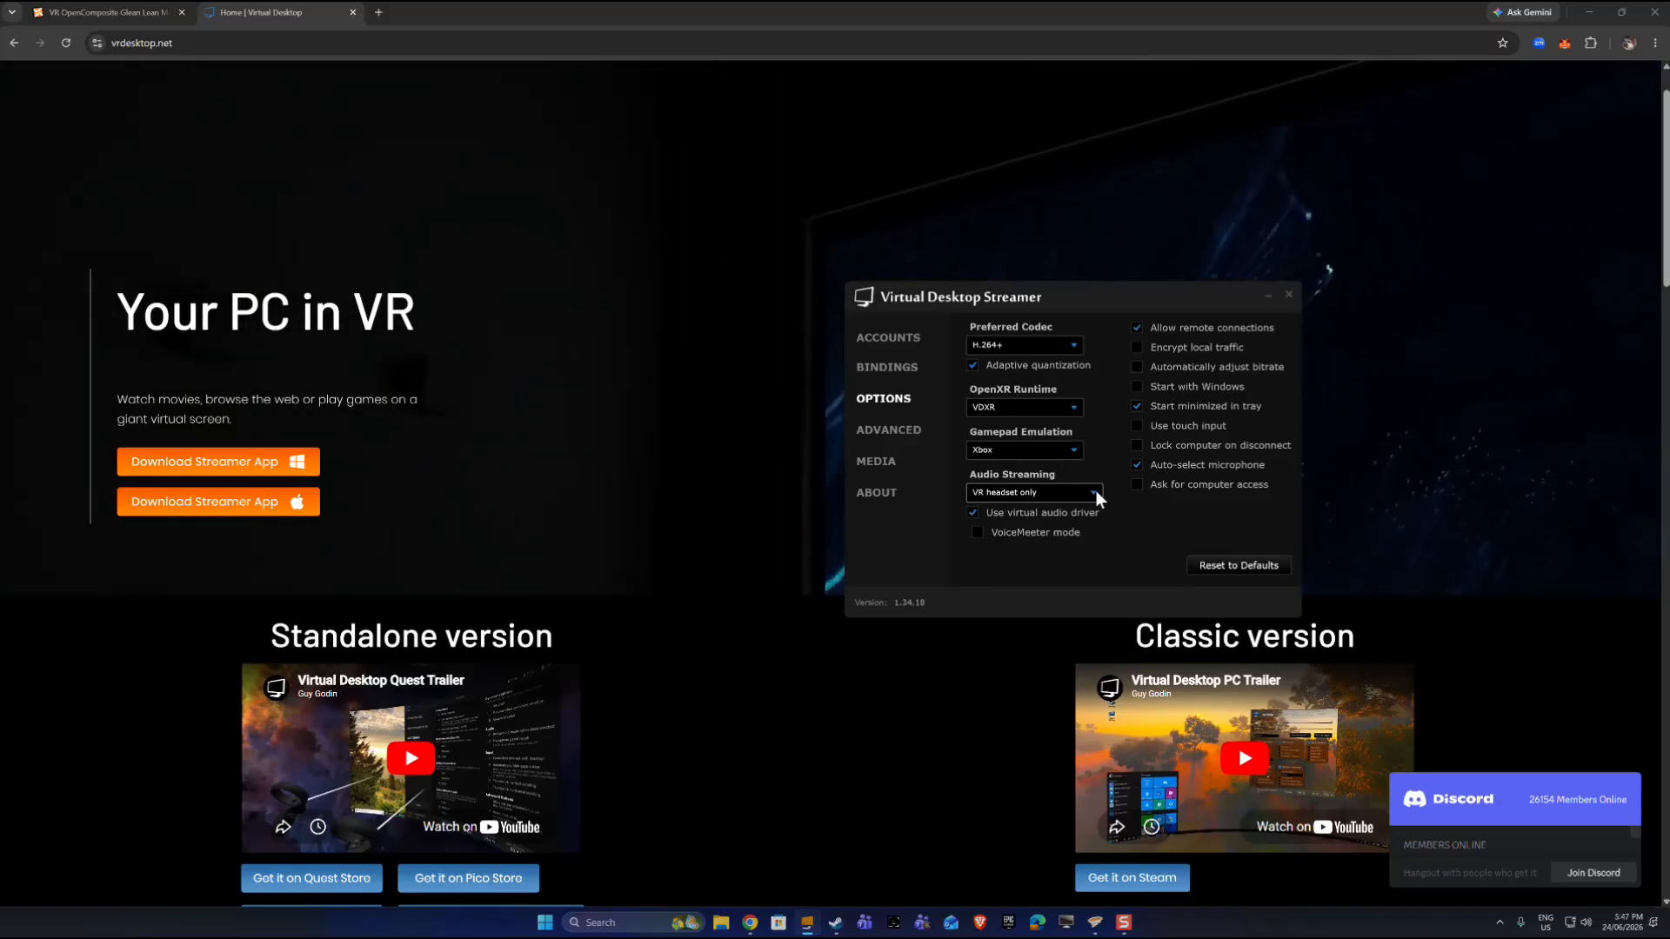
click(1094, 493)
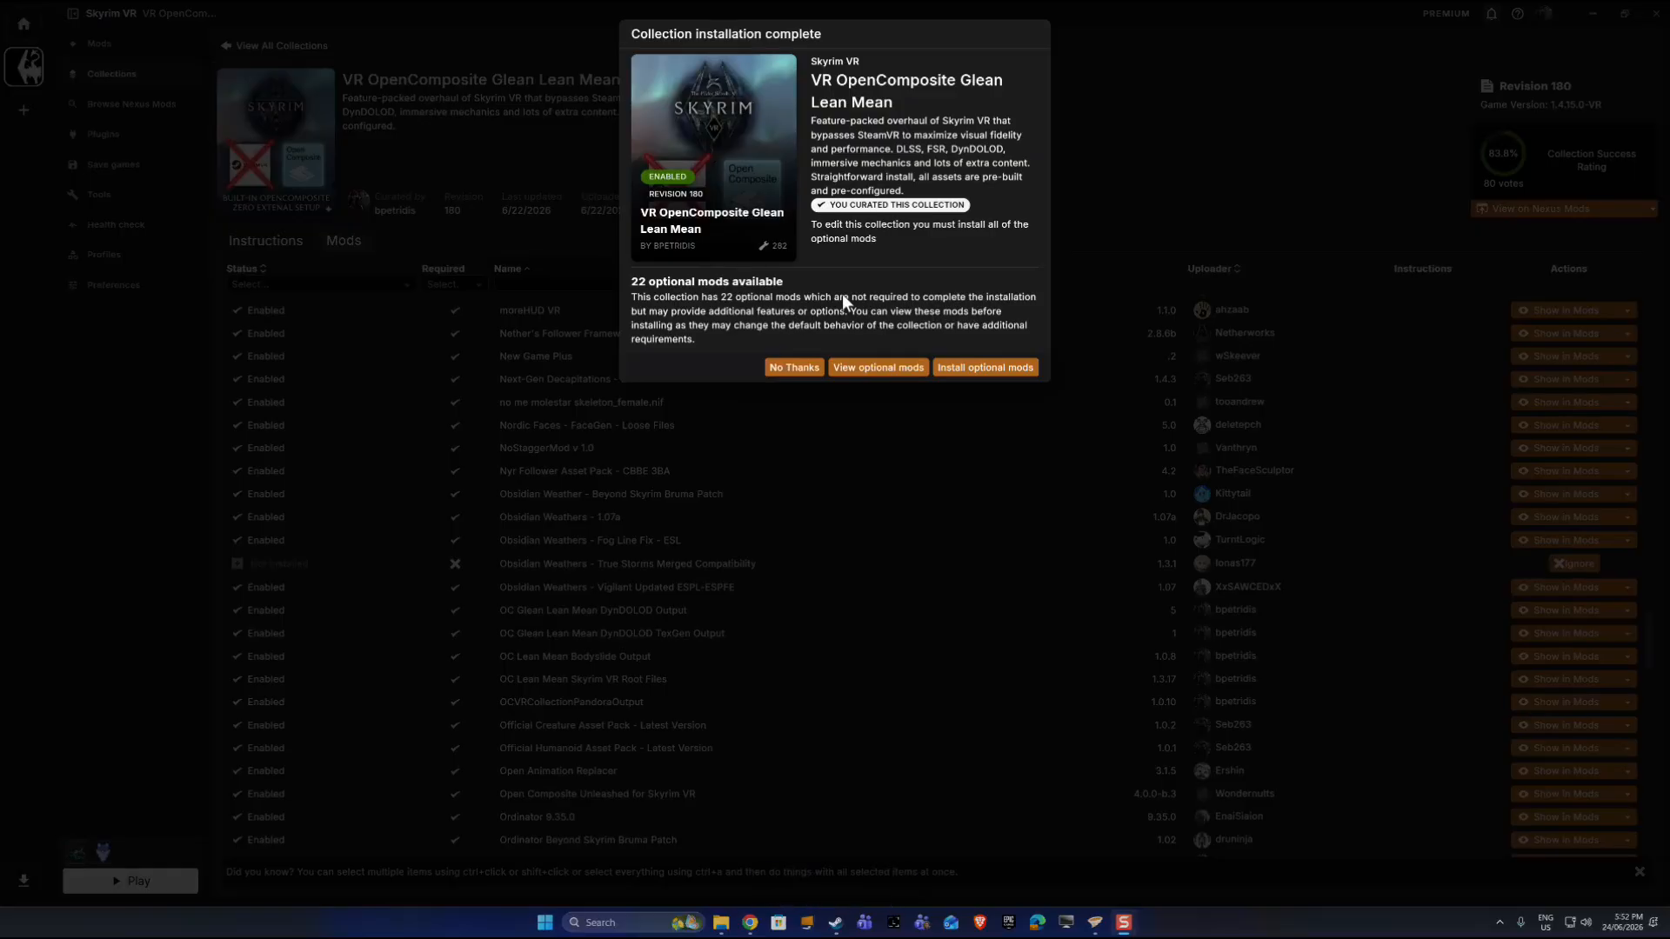
Step: Install the collection's optional mods and close the installation summary
click(1010, 367)
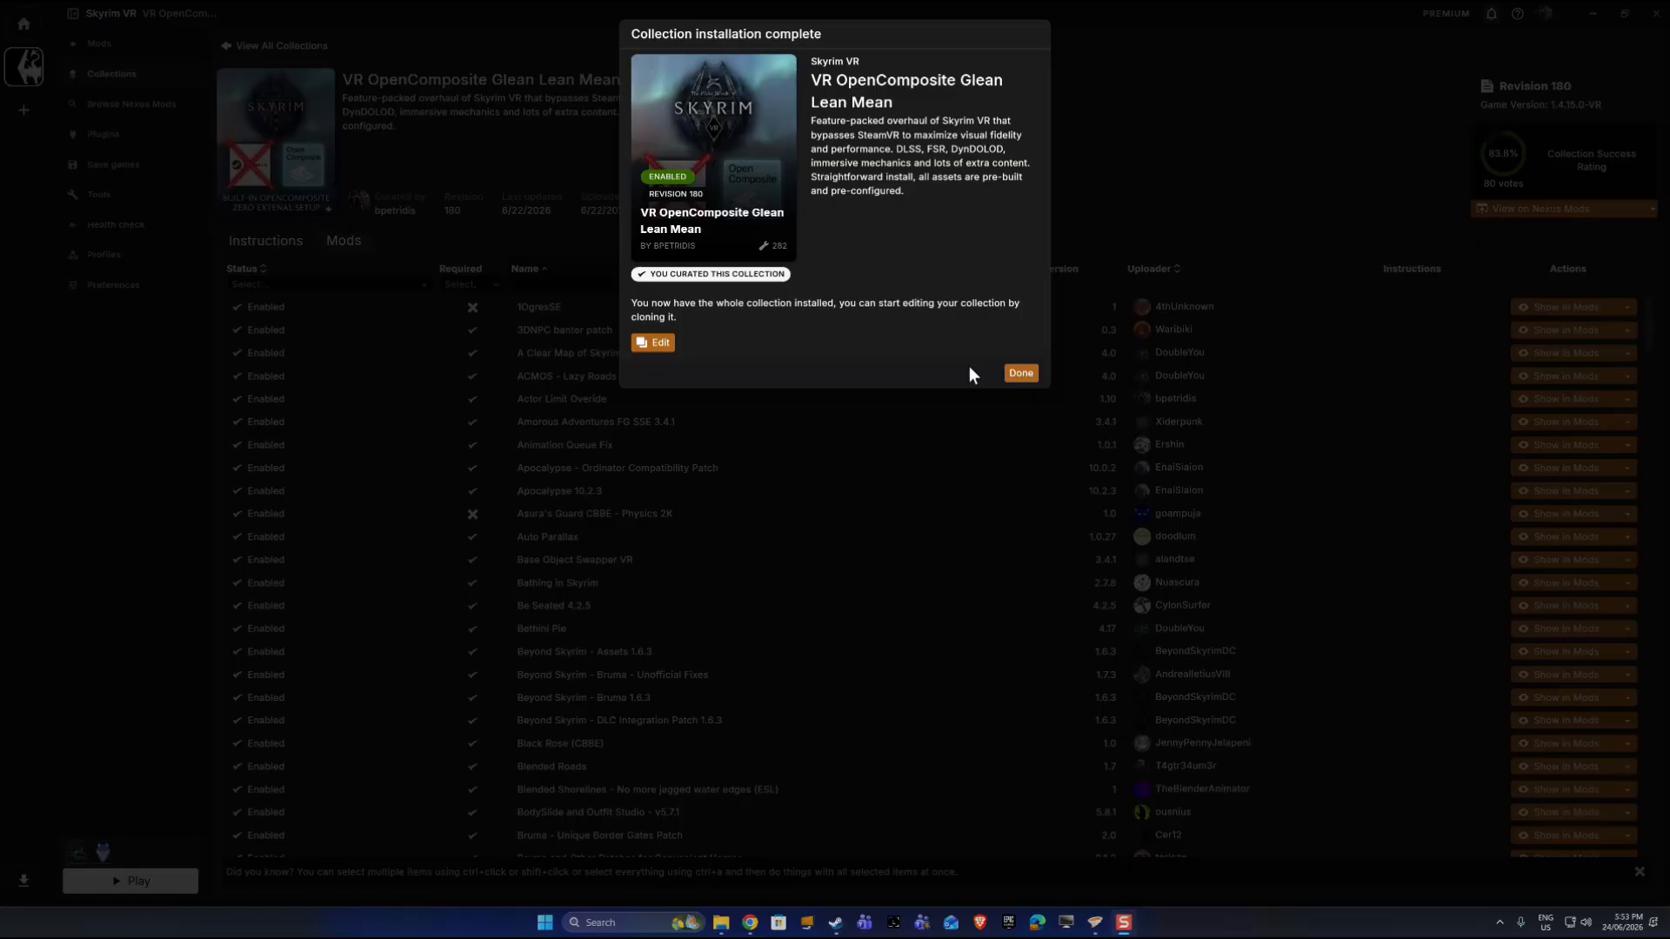
click(1020, 373)
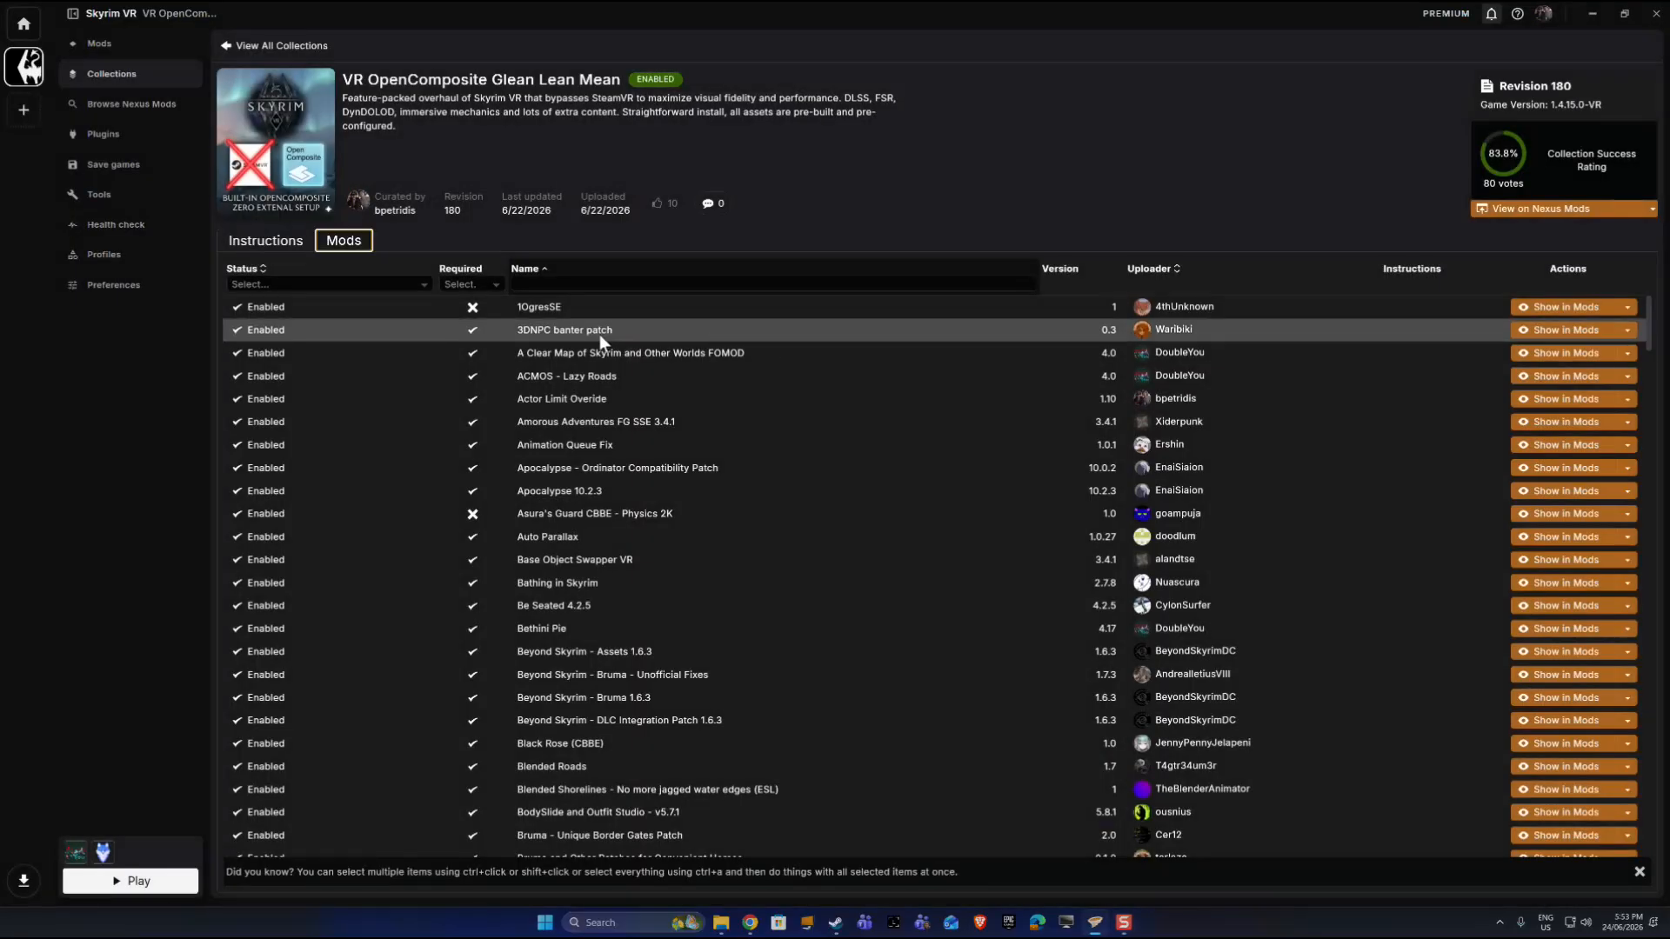
Step: Launch the Ini Config Tool from the Skyrim VR tools and select Skyrim VR as the game in Bethini Pie
click(132, 202)
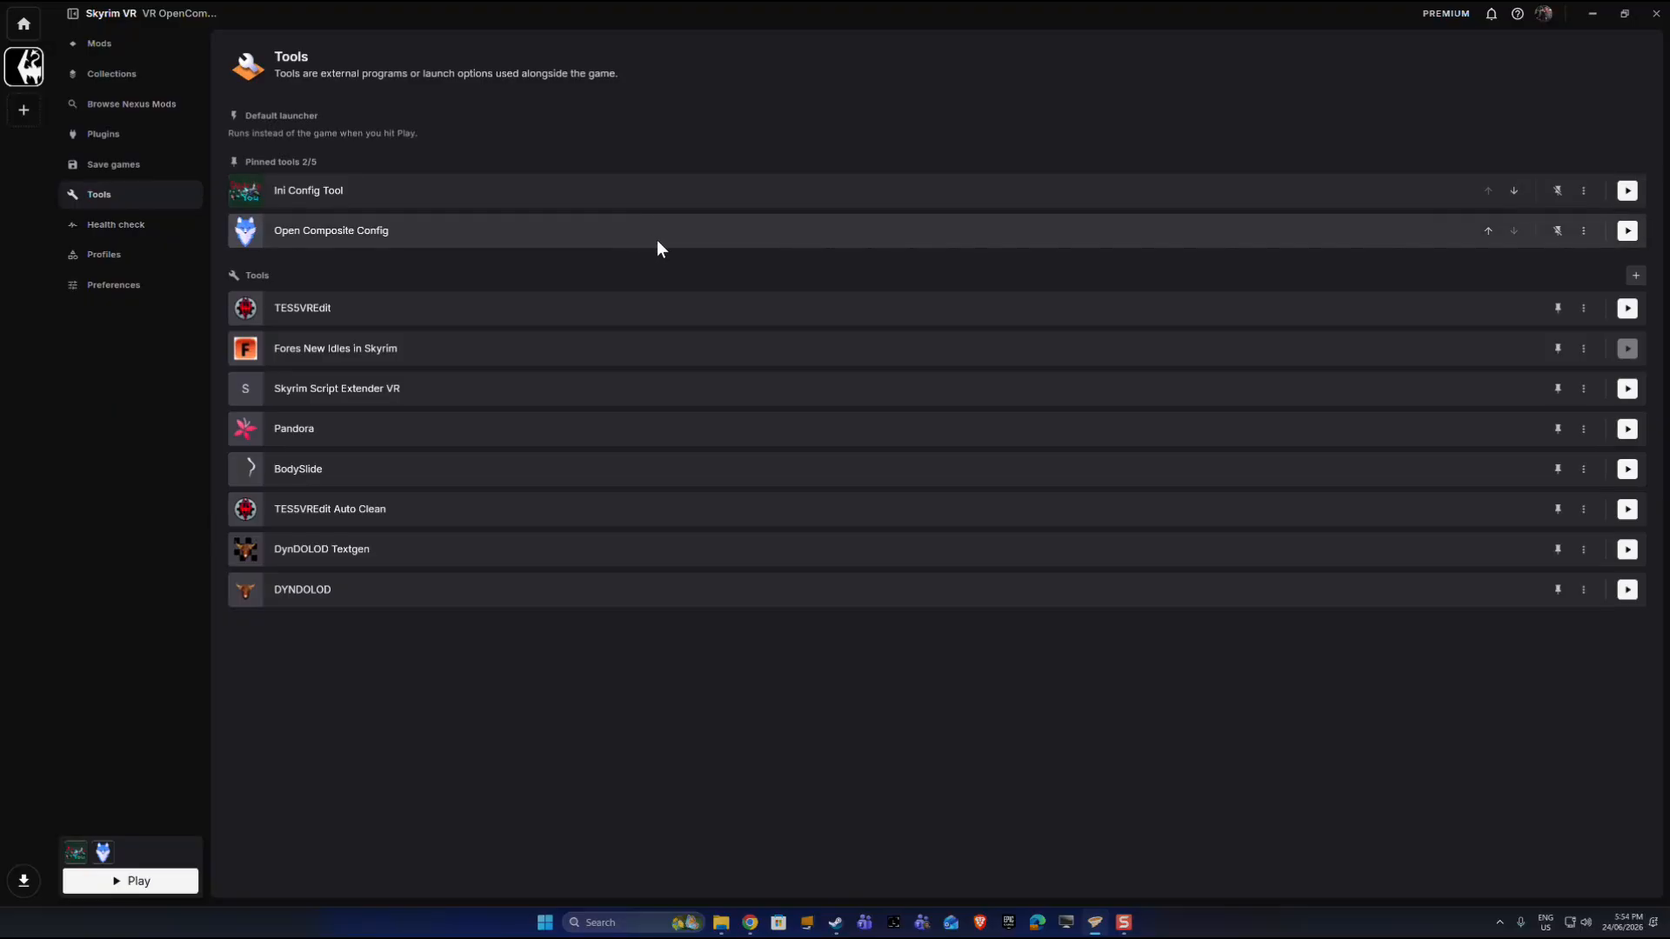
click(1627, 191)
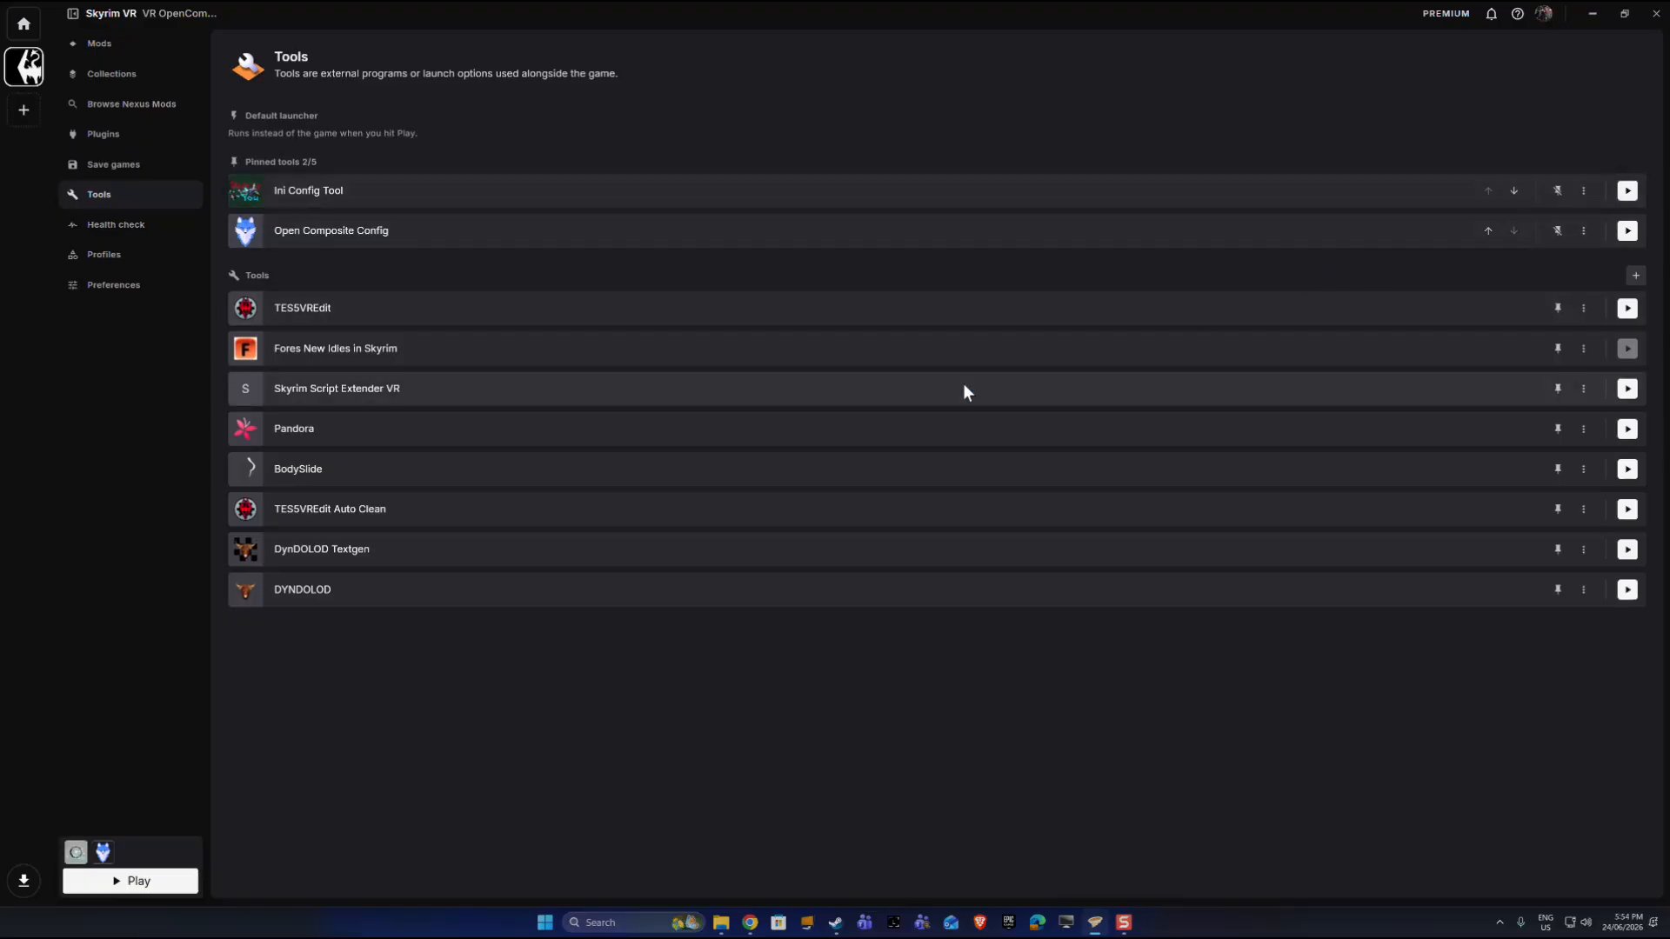
drag(167, 99, 852, 135)
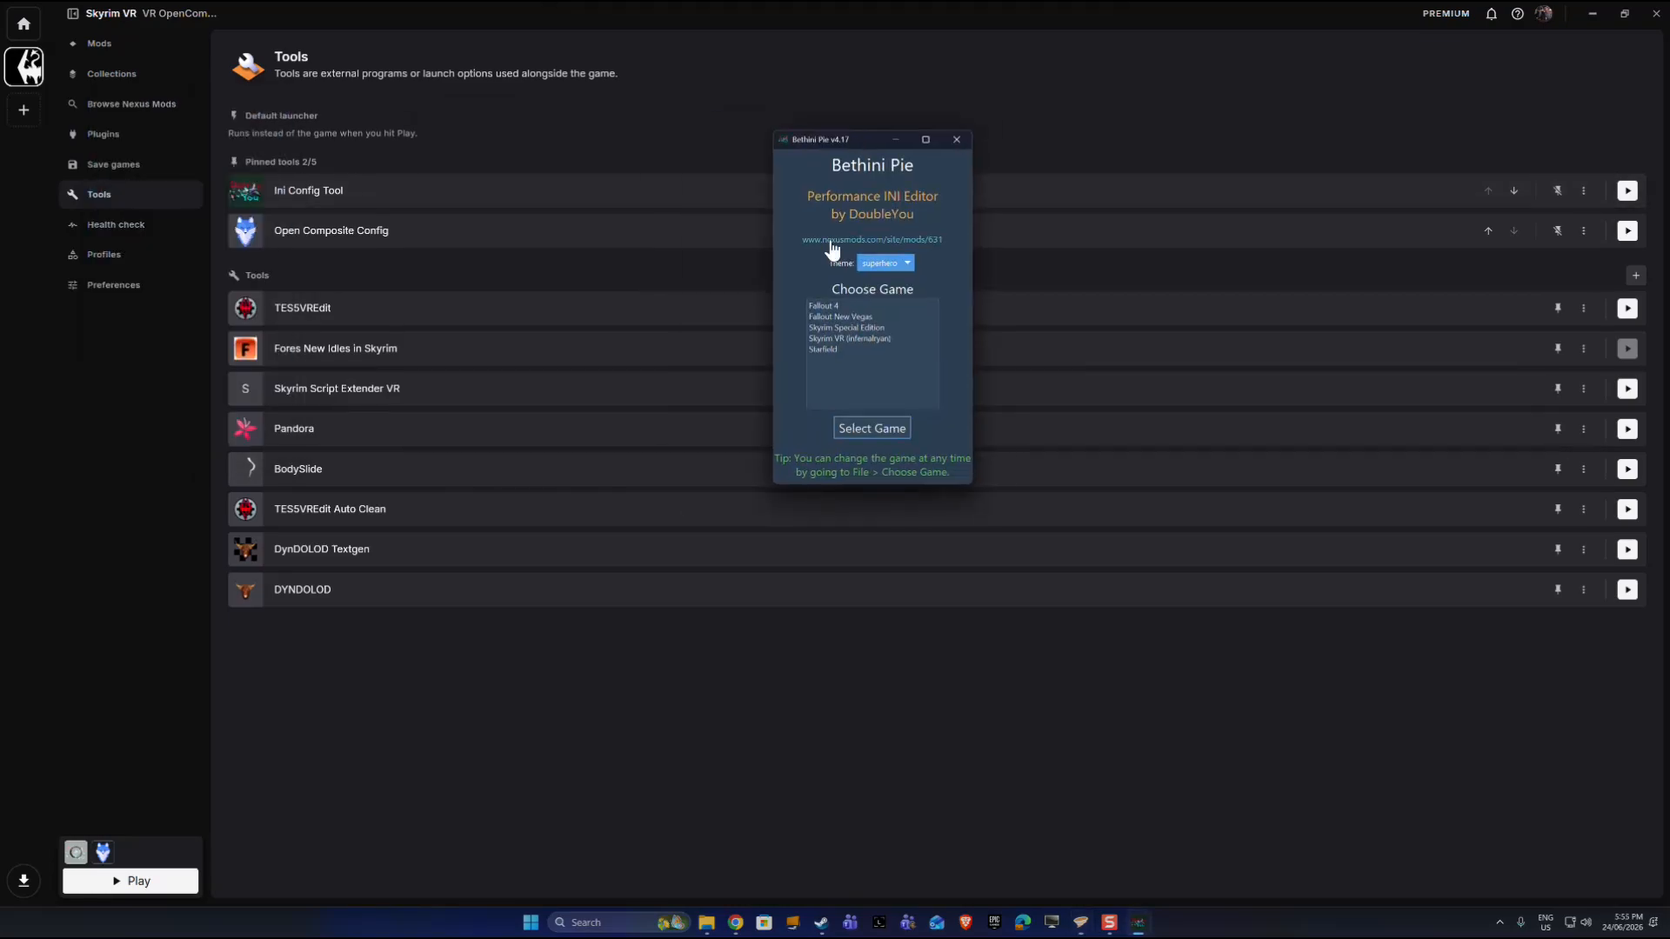
click(858, 338)
click(879, 427)
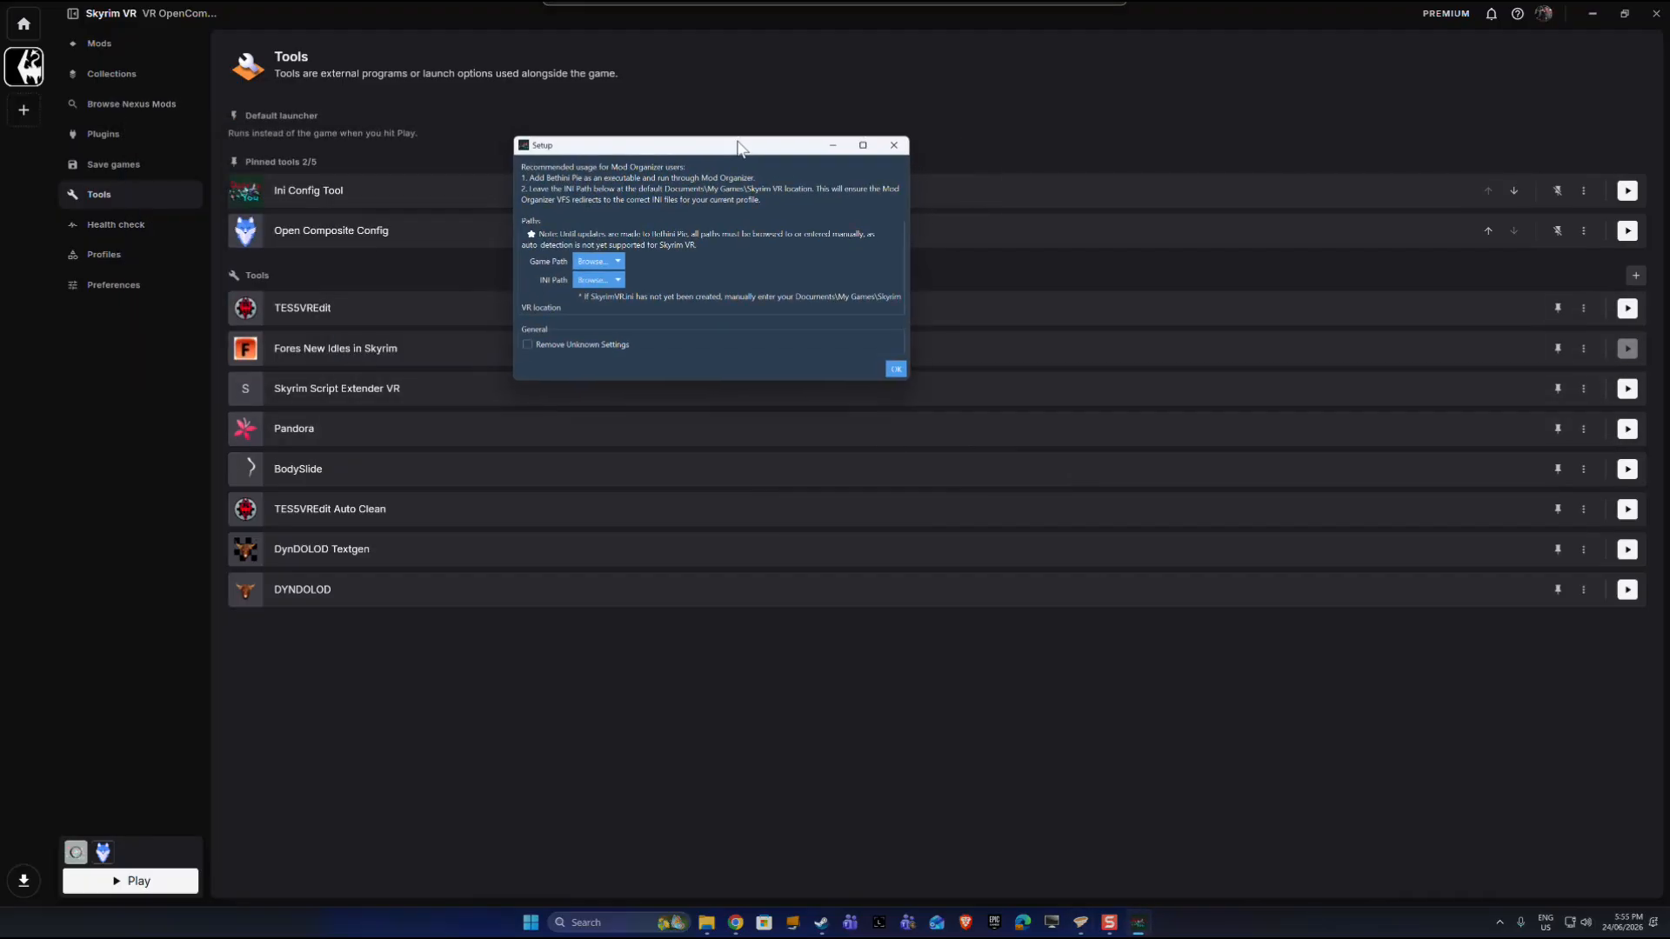
Step: Start browsing for the game path in the setup, and open Skyrim VR's installation folder from its Steam properties for reference
click(626, 265)
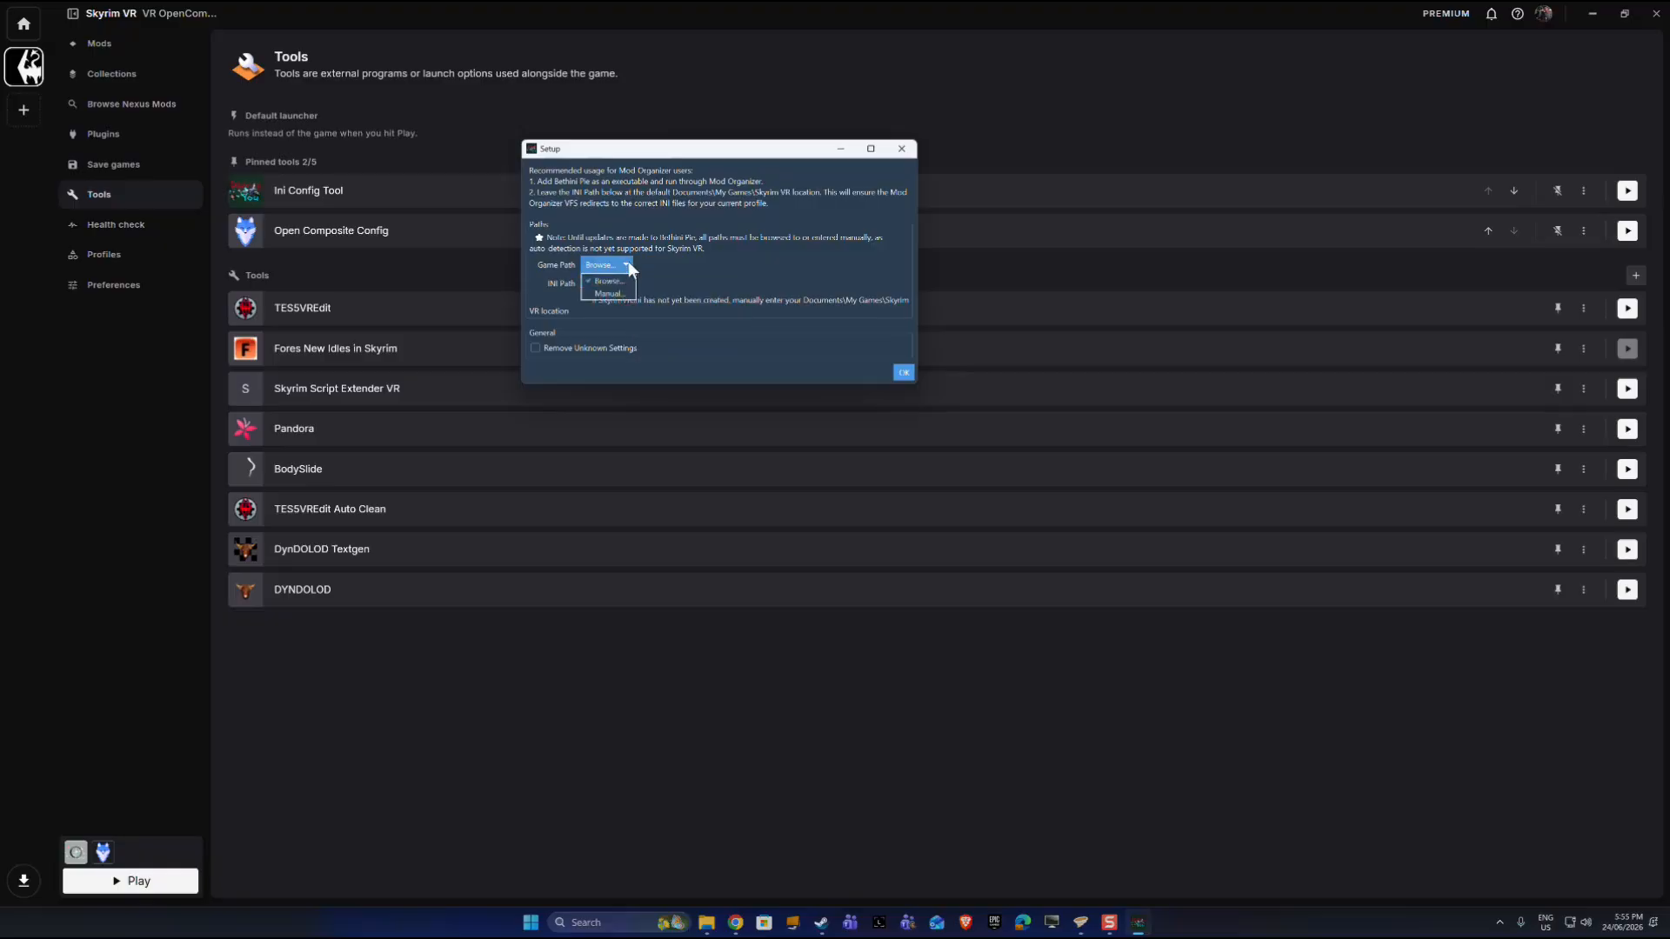
click(614, 282)
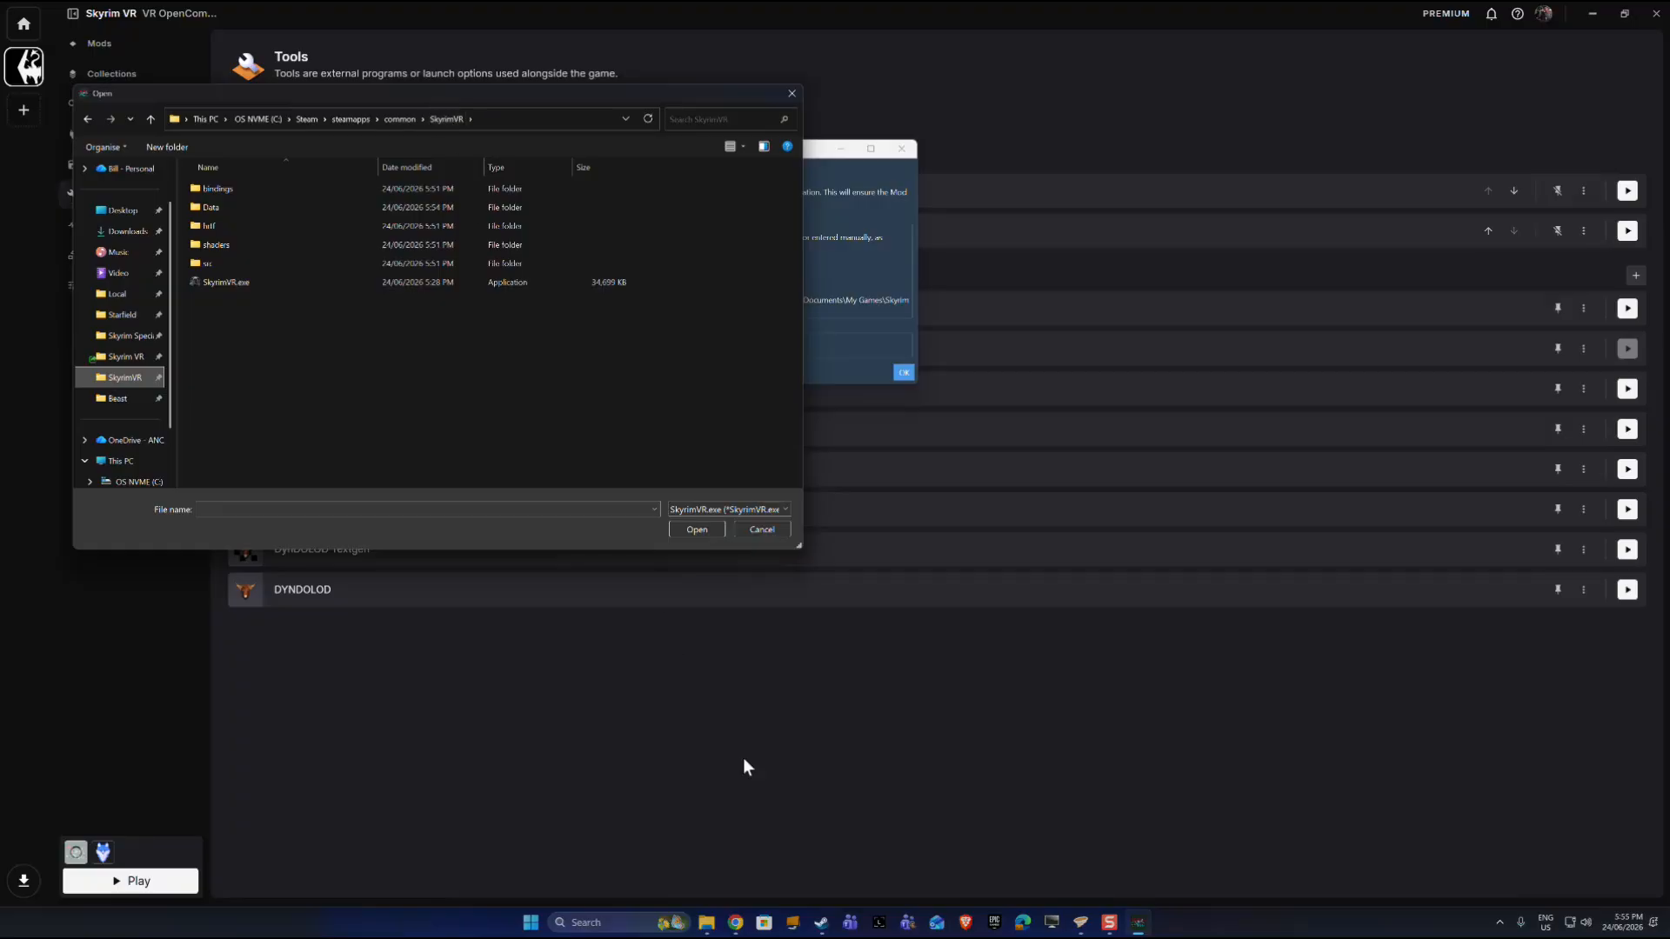
mouse_move(825, 926)
click(819, 865)
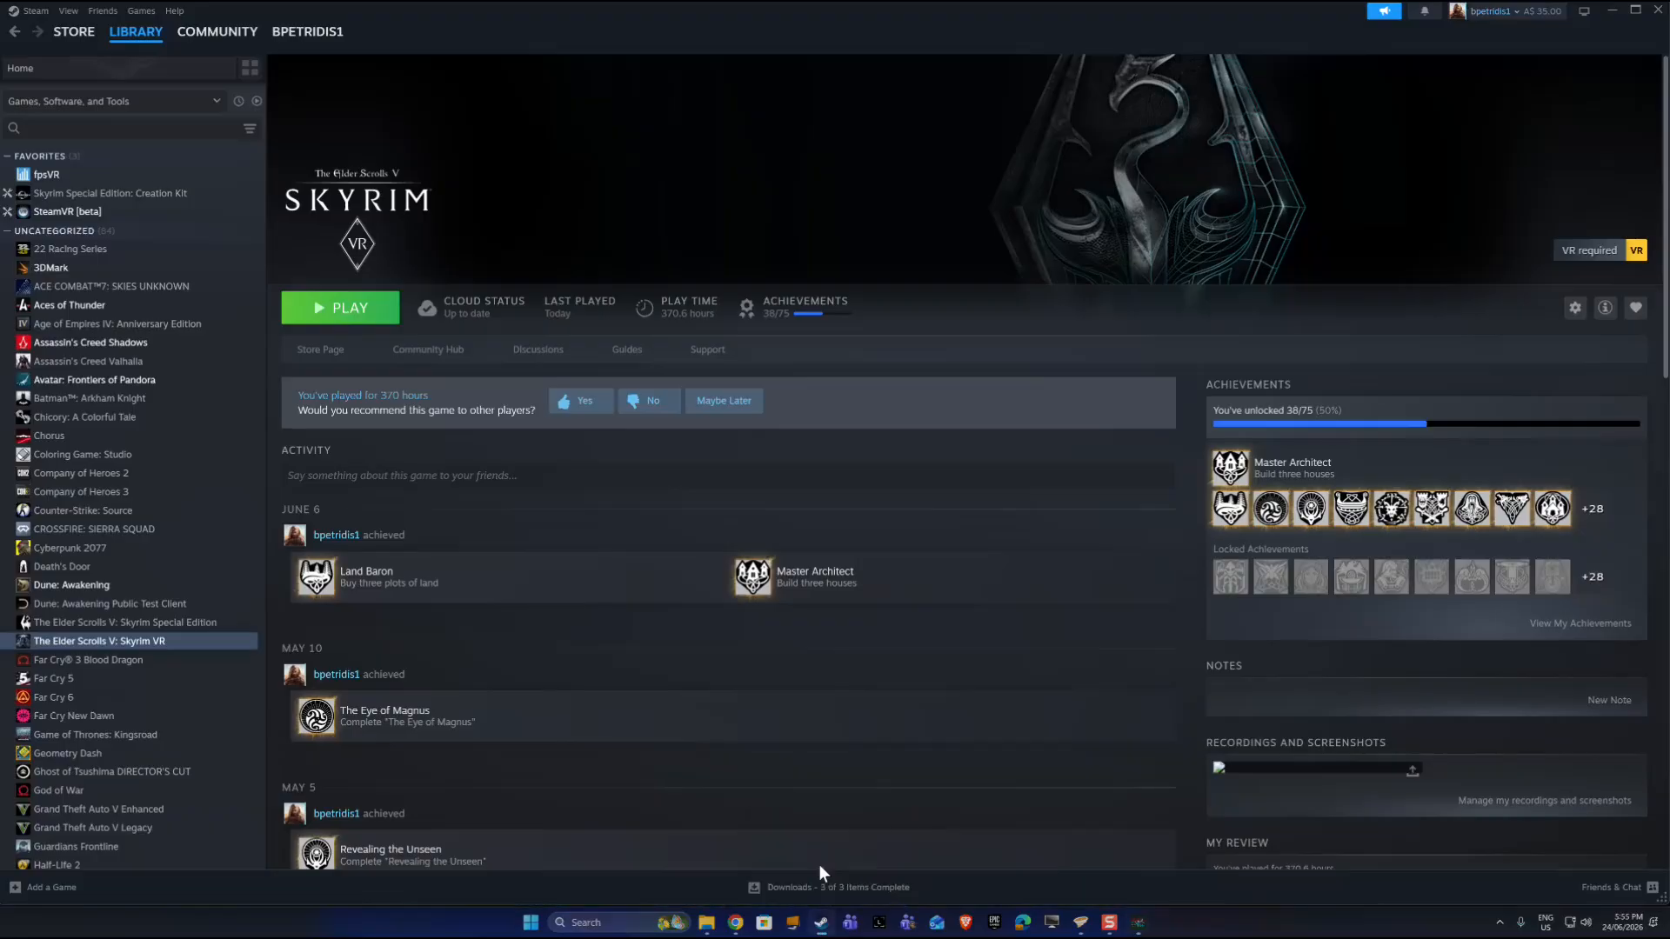
click(1576, 312)
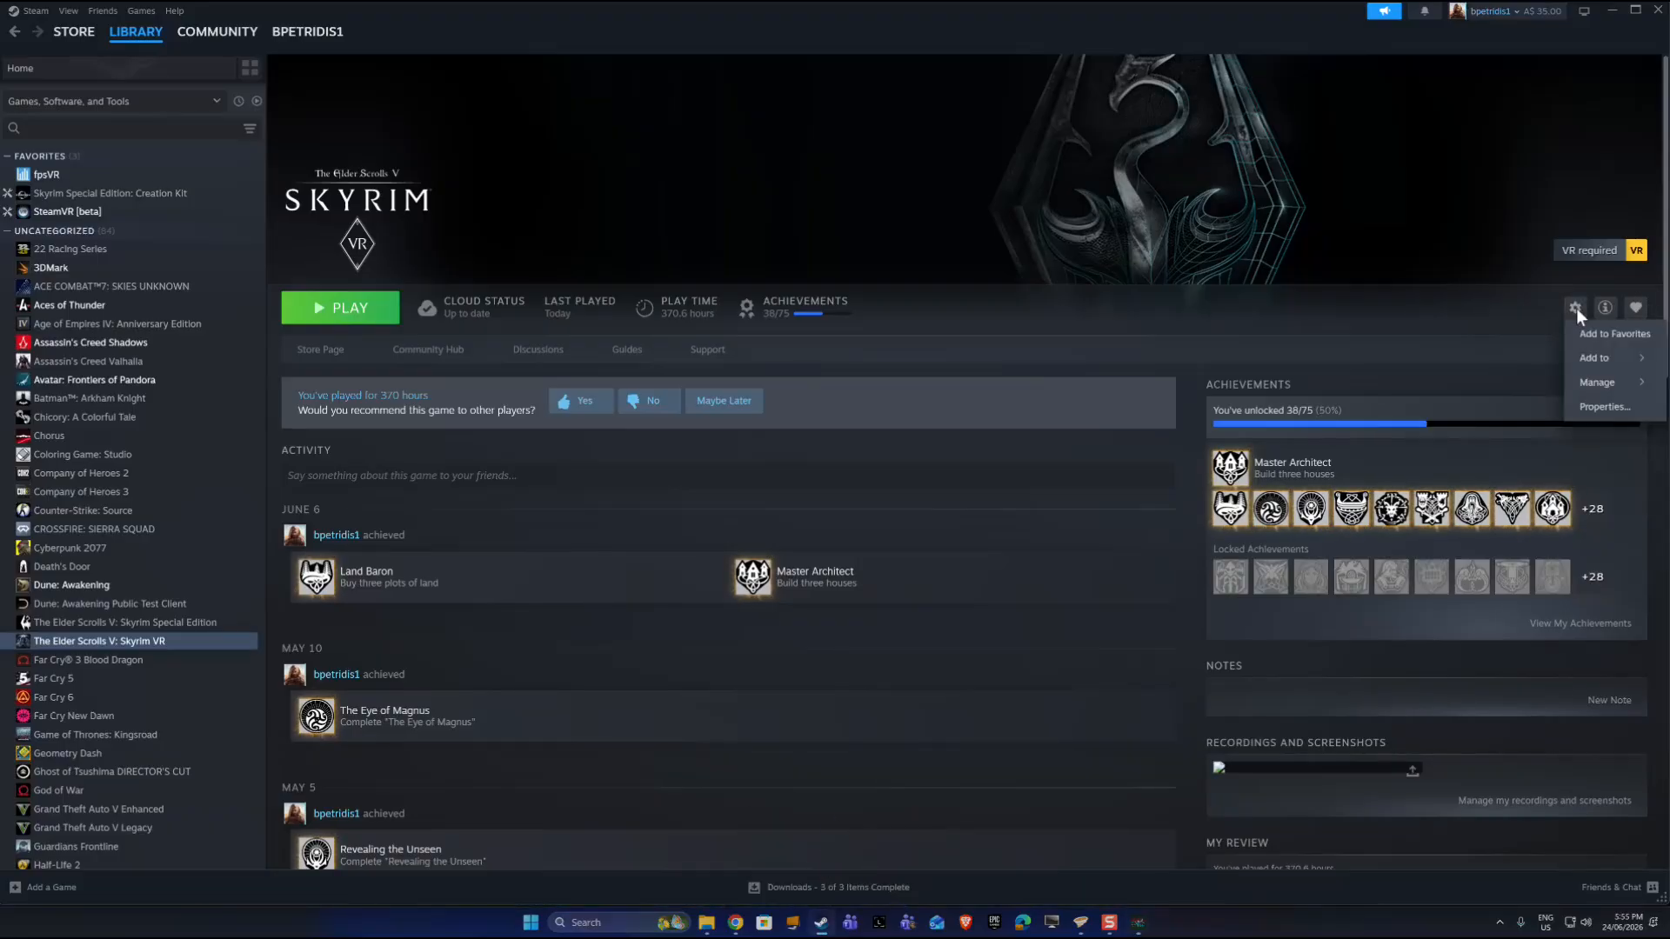
click(1607, 403)
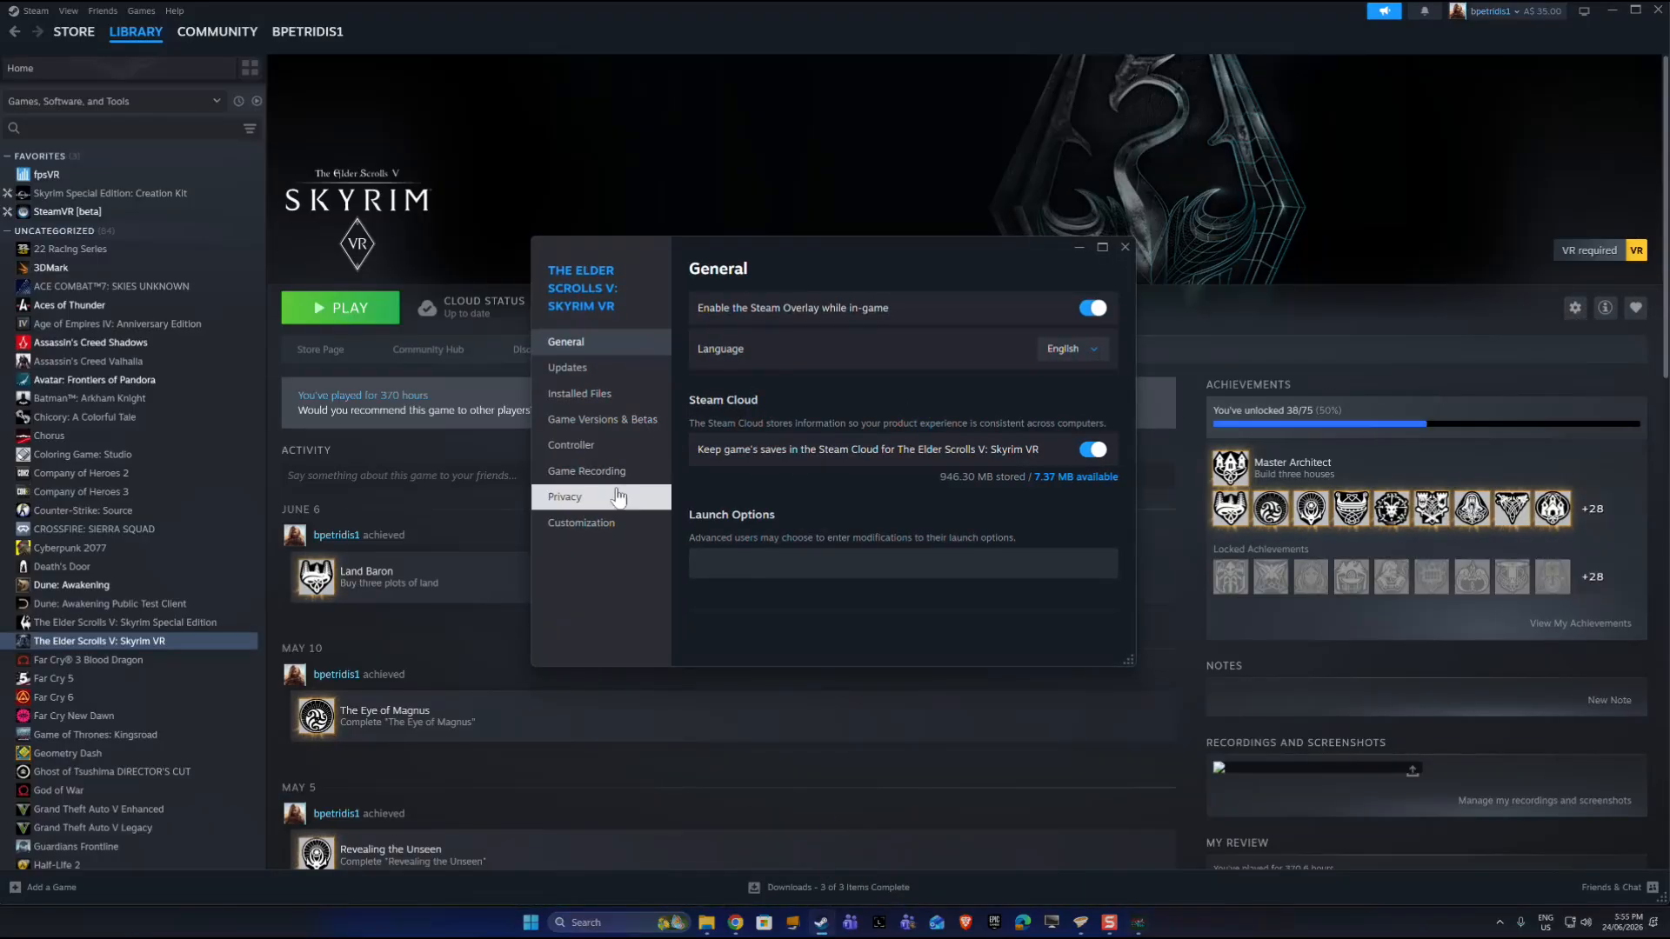
click(593, 393)
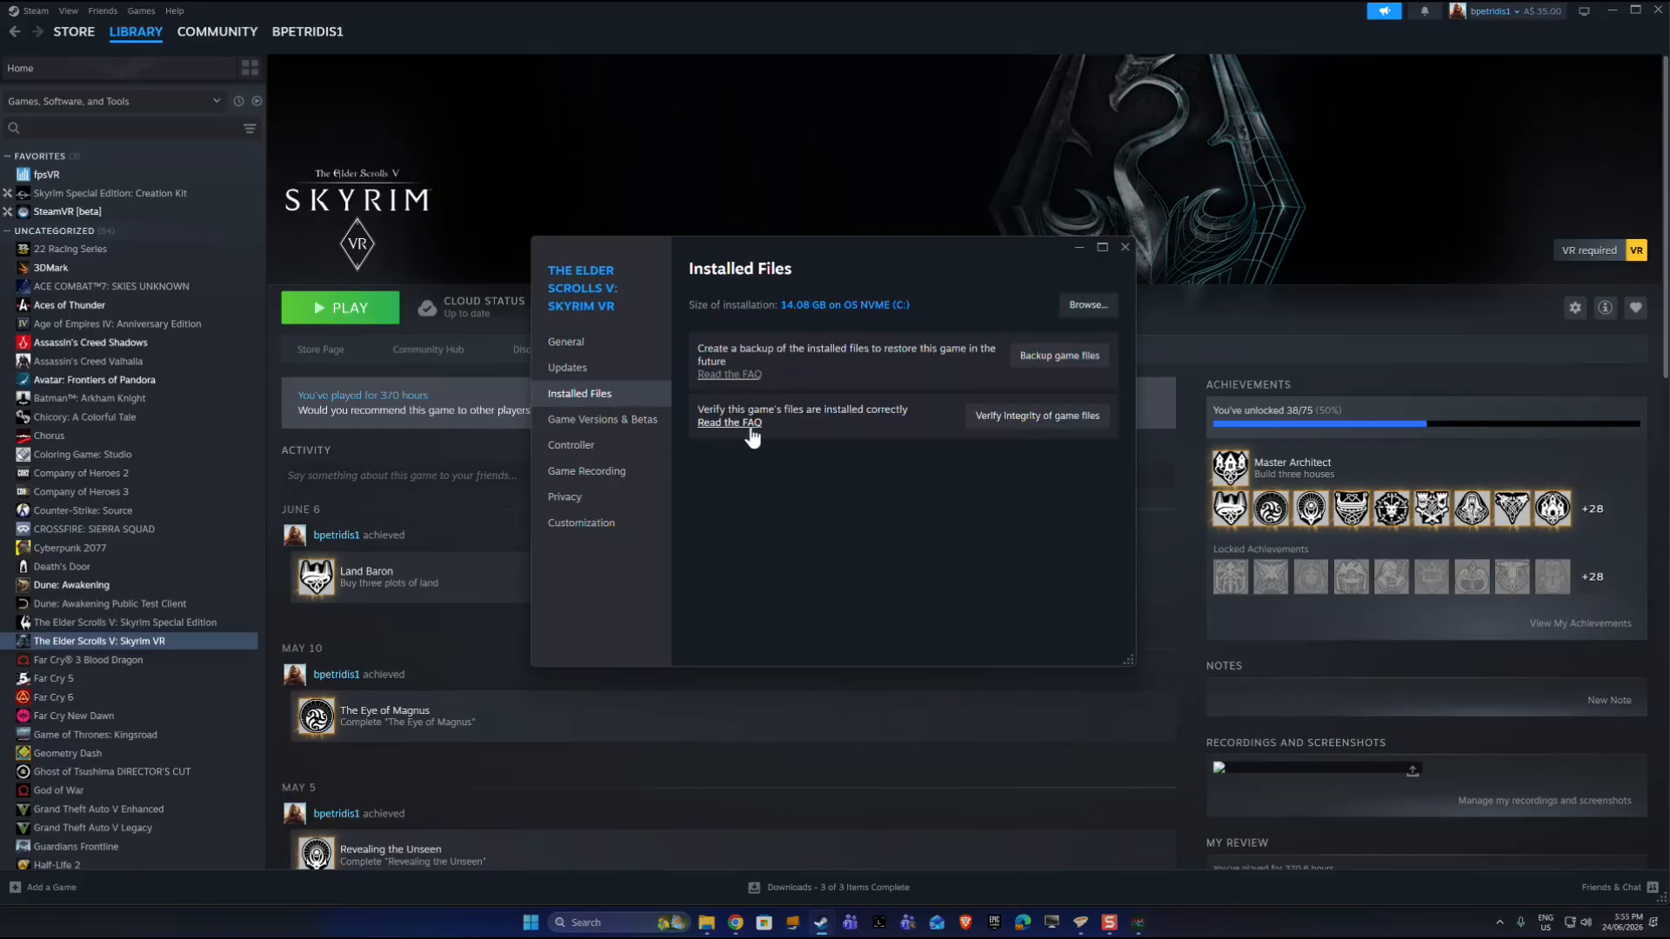
click(1083, 306)
Step: Return to the Bethini Pie setup and set the game path using SkyrimVR.exe in Steam\steamapps\common\SkyrimVR
click(1142, 927)
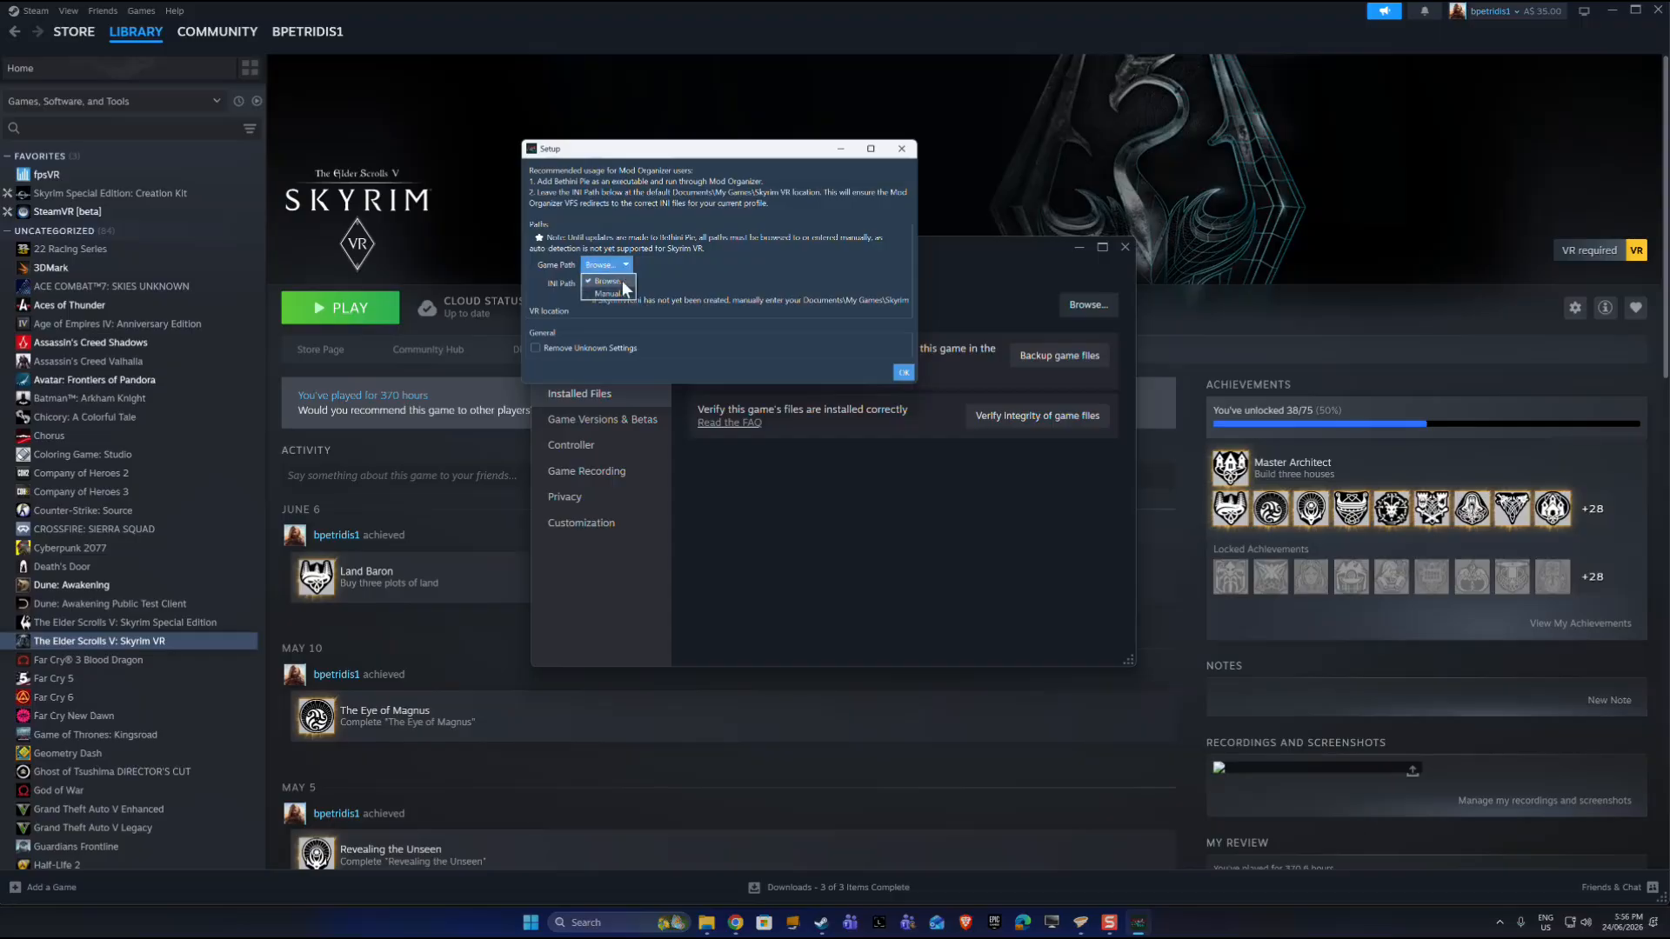
click(623, 280)
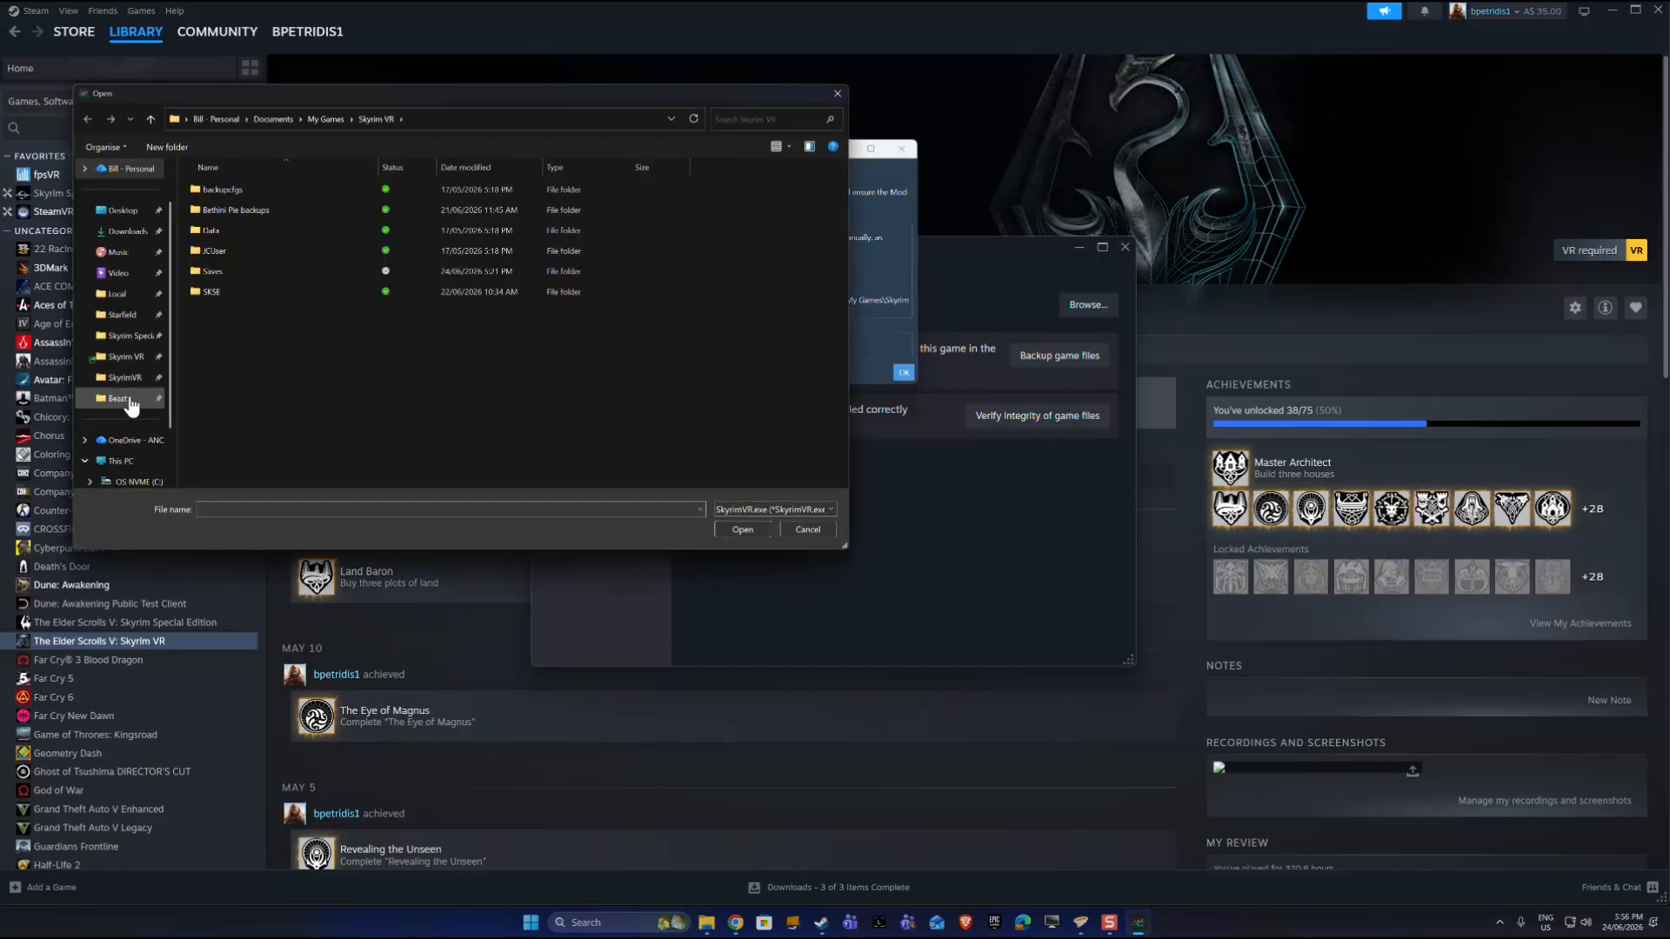
click(128, 377)
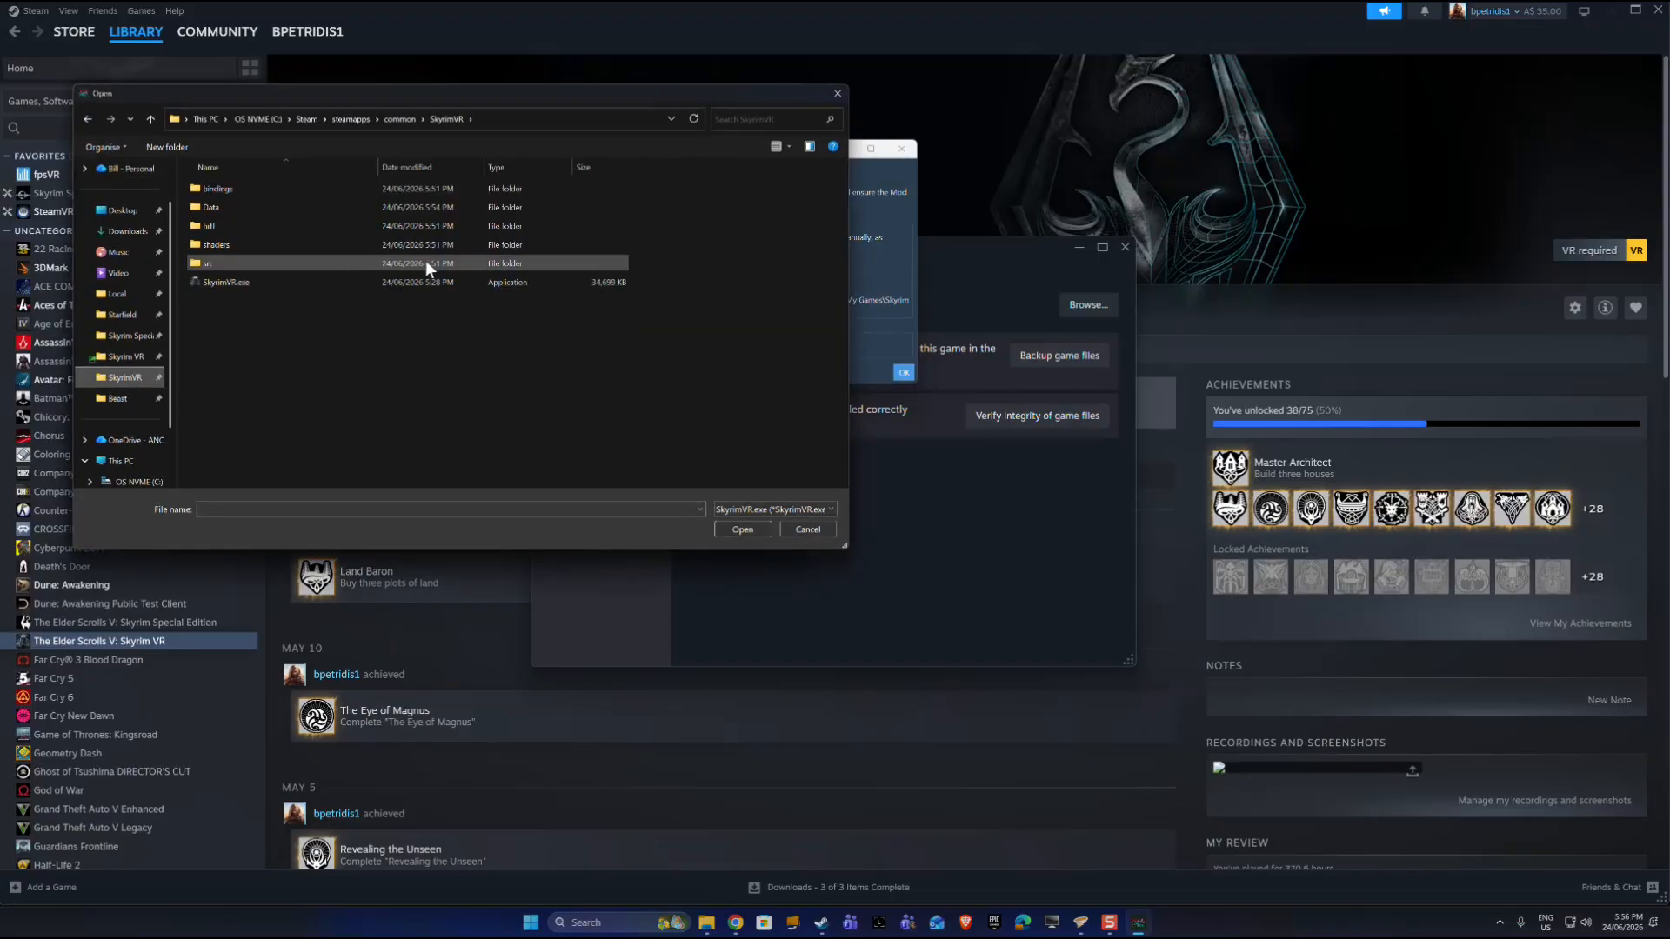
click(265, 284)
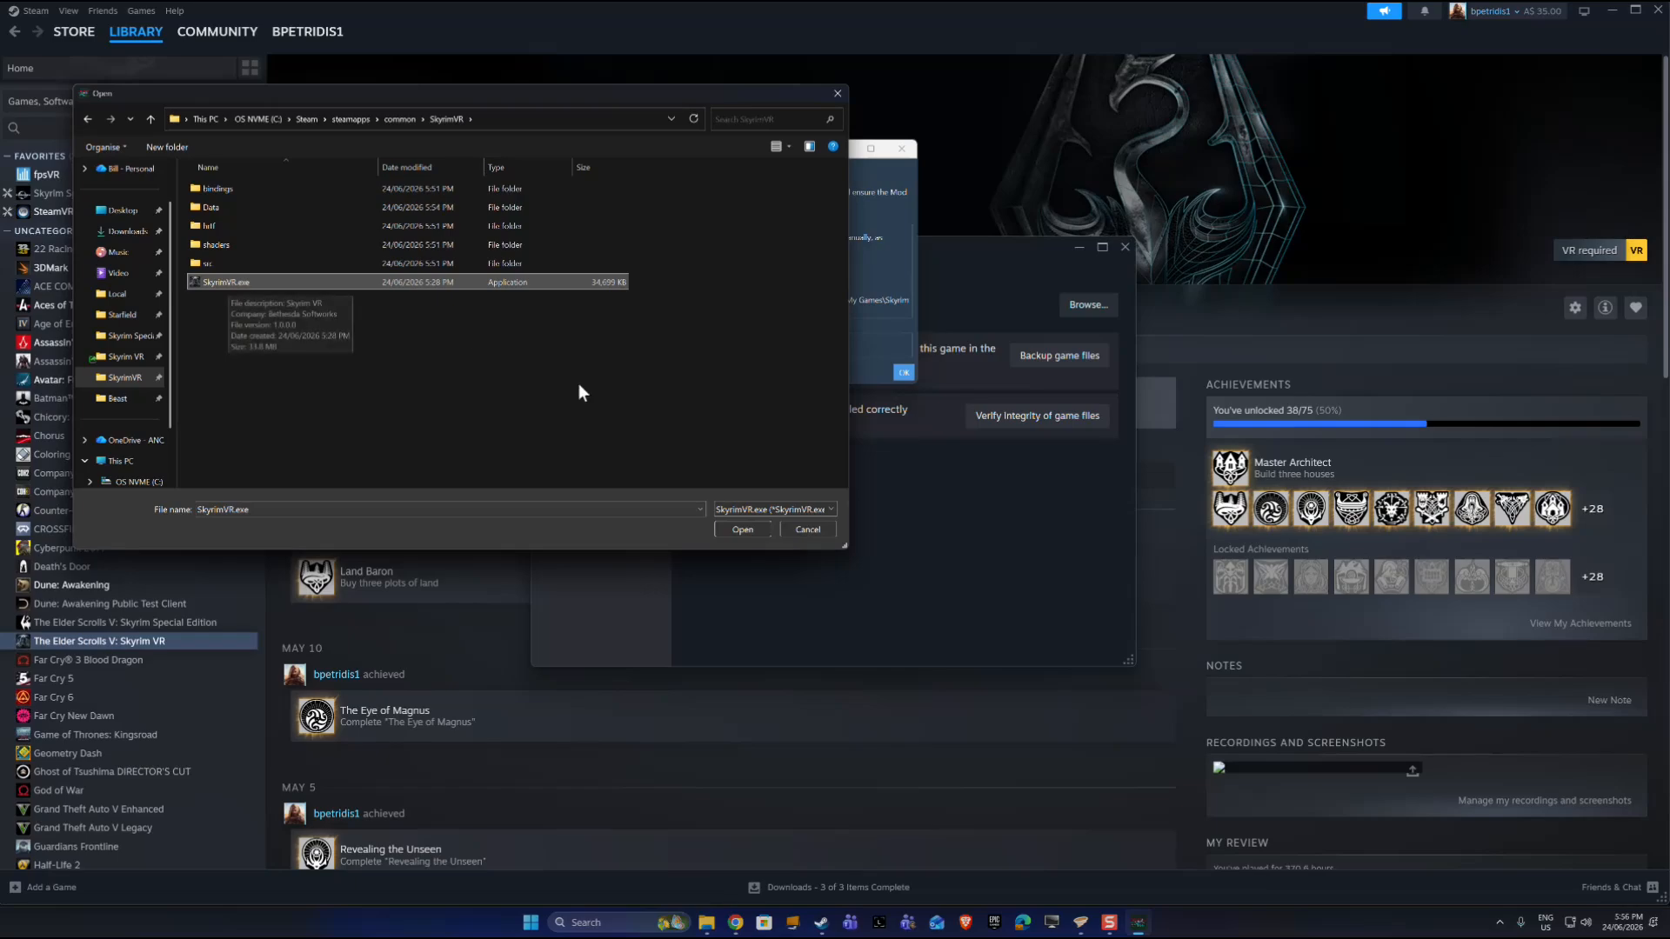
click(745, 529)
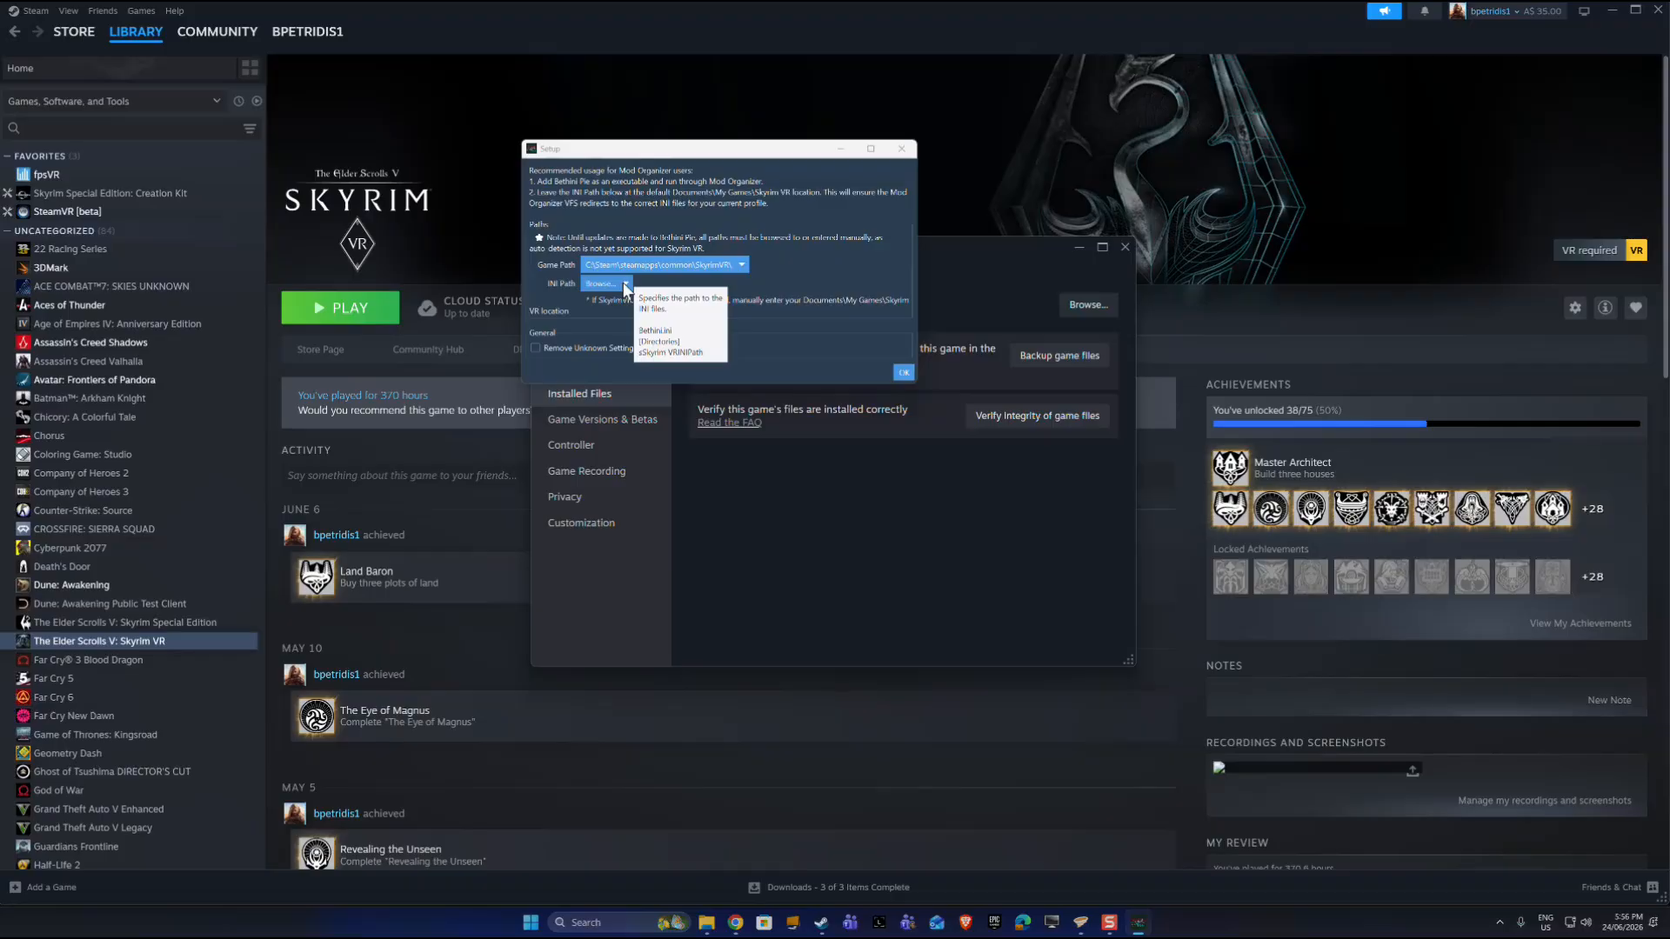
Step: Set the INI path using SkyrimVR.ini in Documents\My Games\Skyrim VR and accept the setup
click(625, 285)
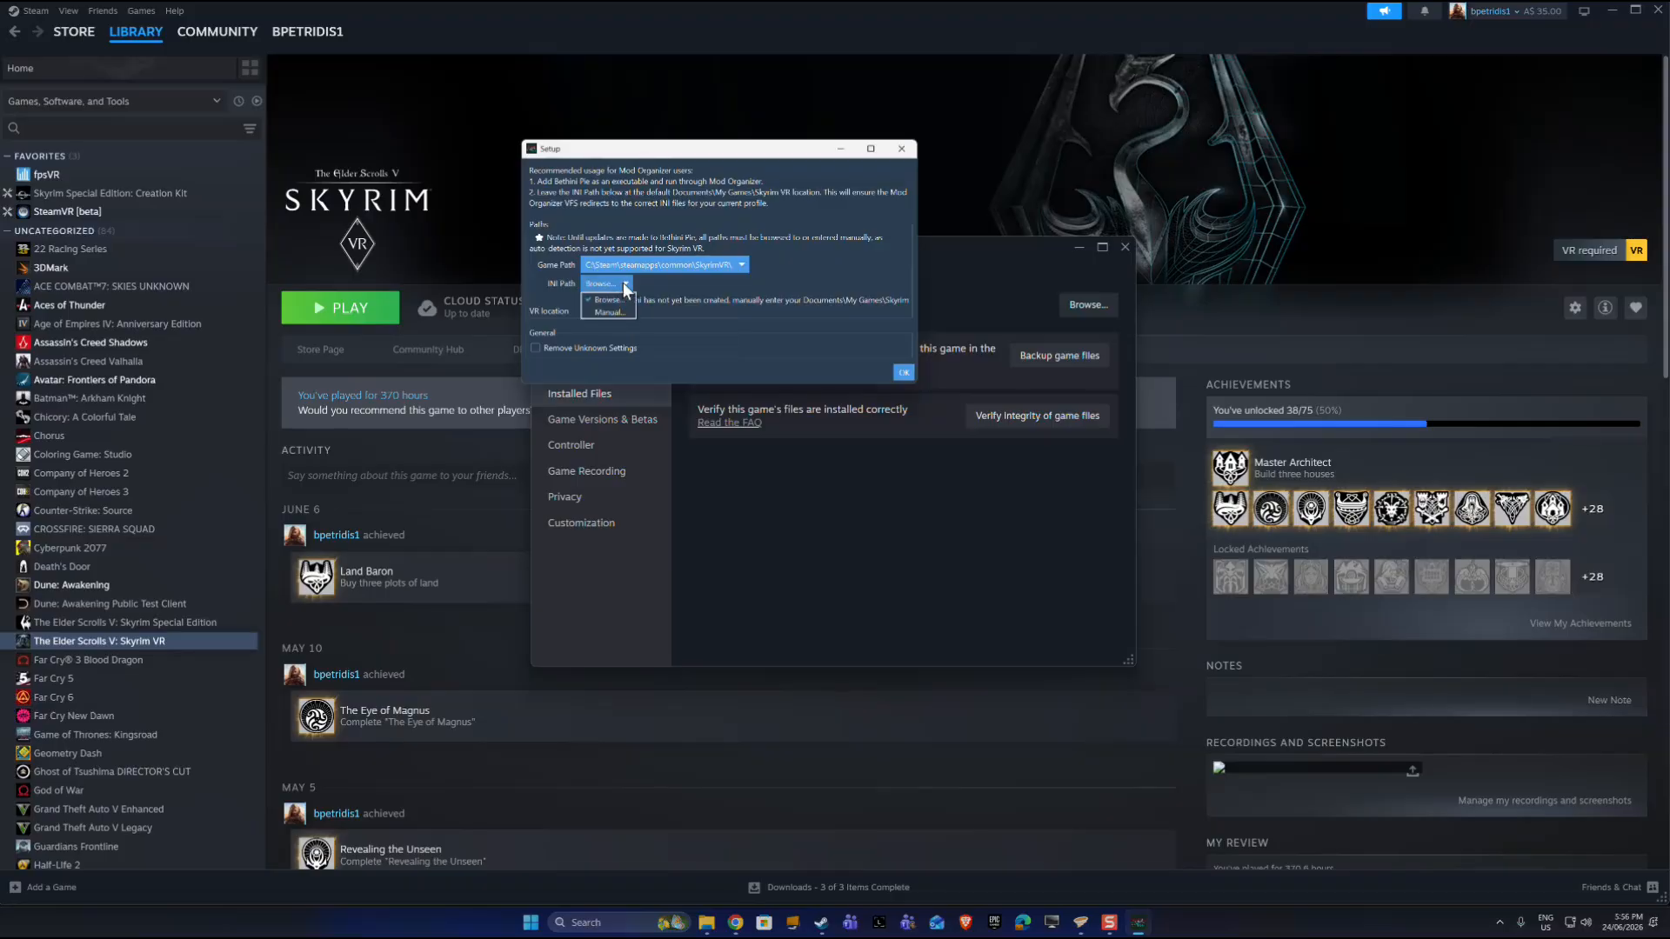
click(623, 299)
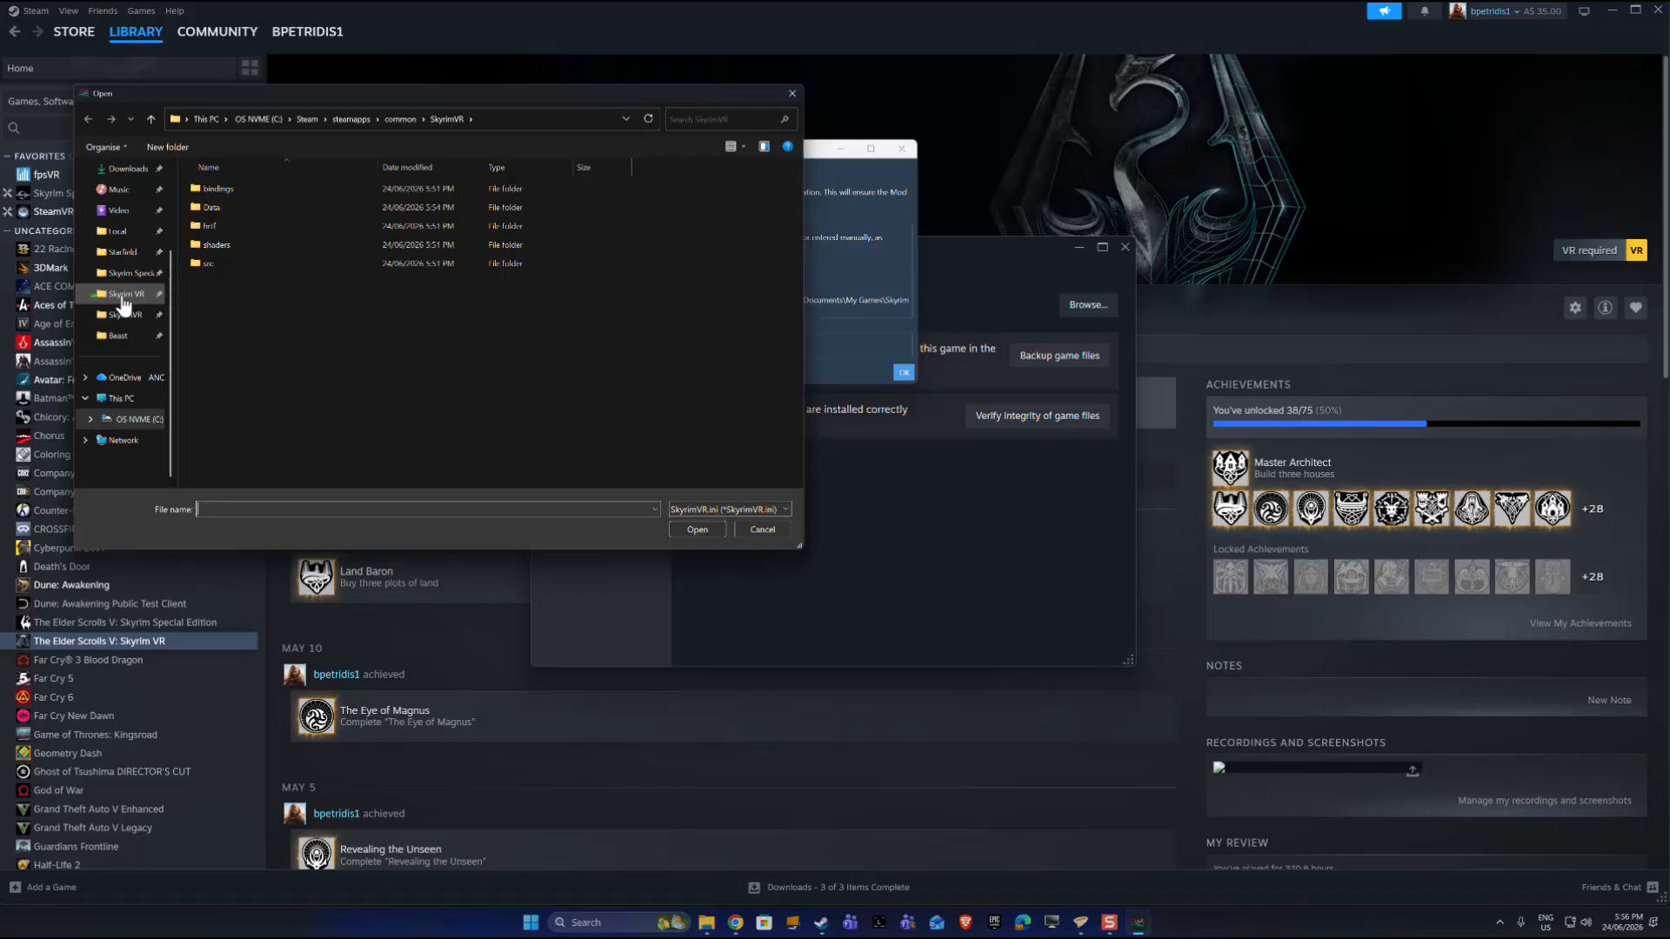
click(123, 297)
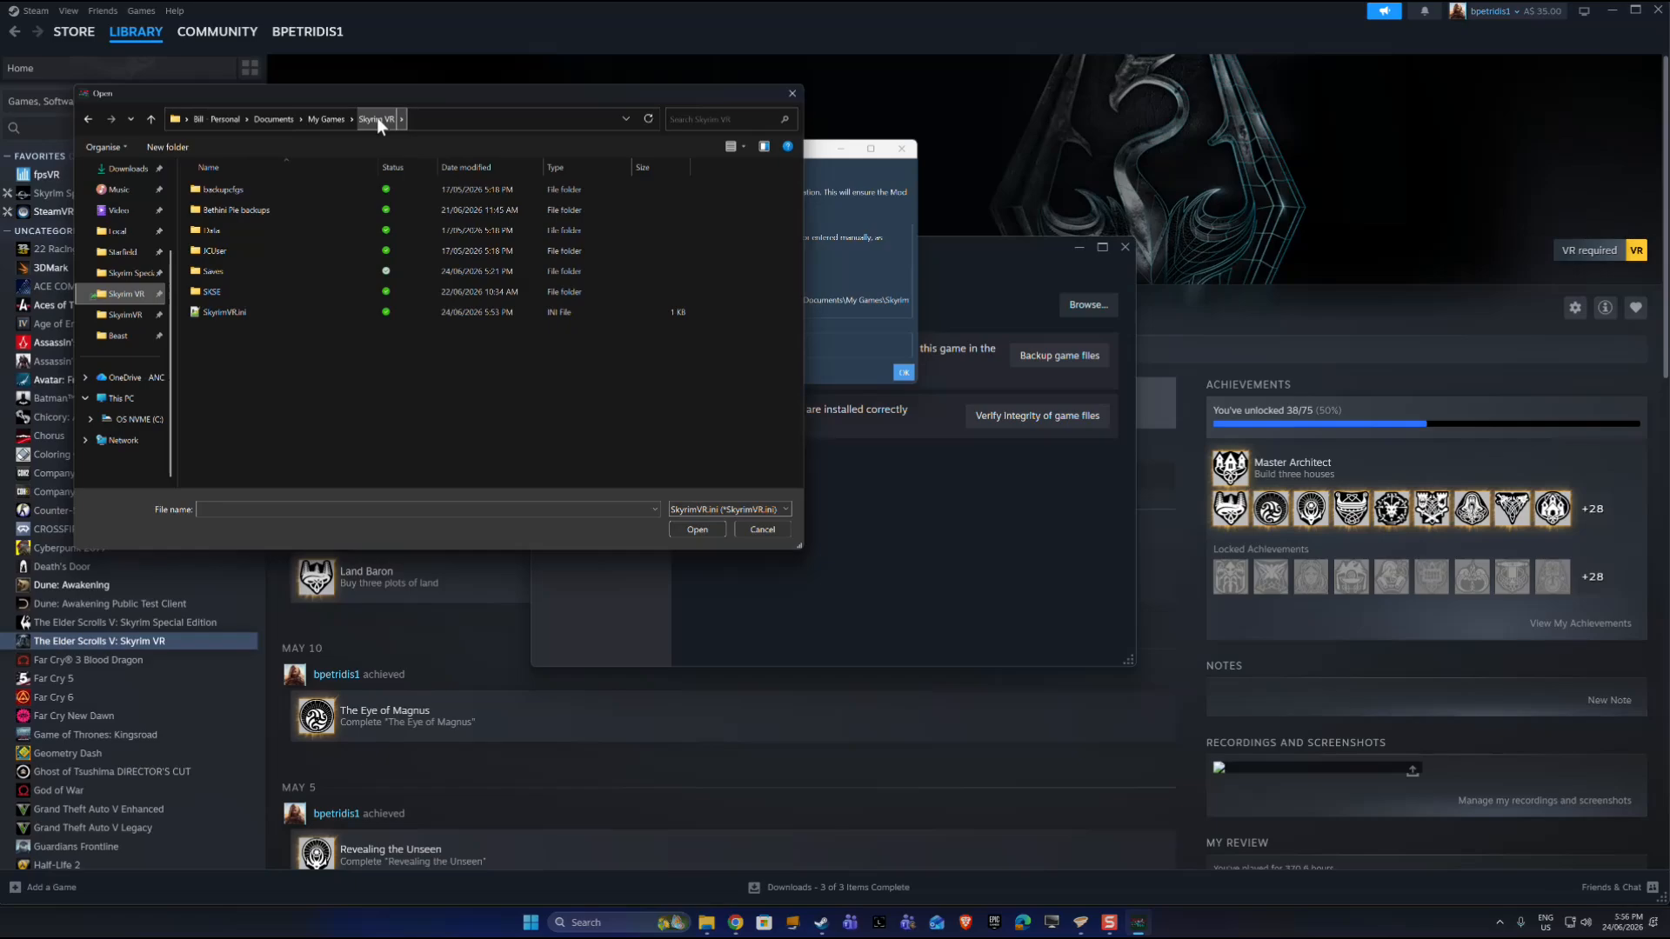
click(241, 314)
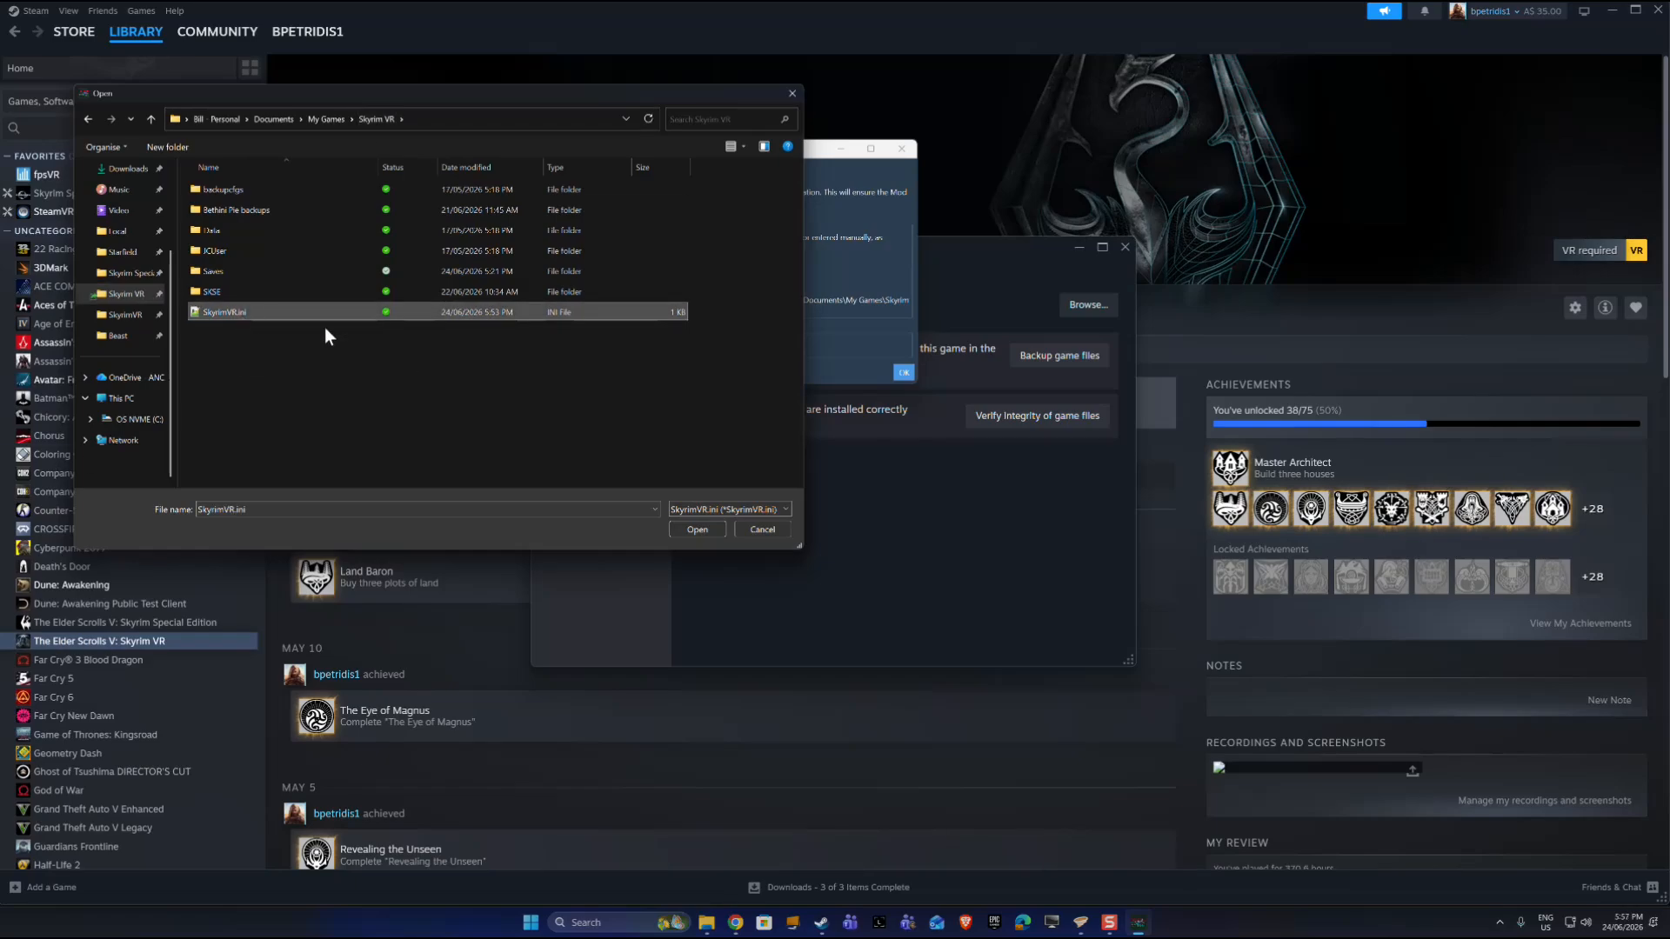
click(693, 532)
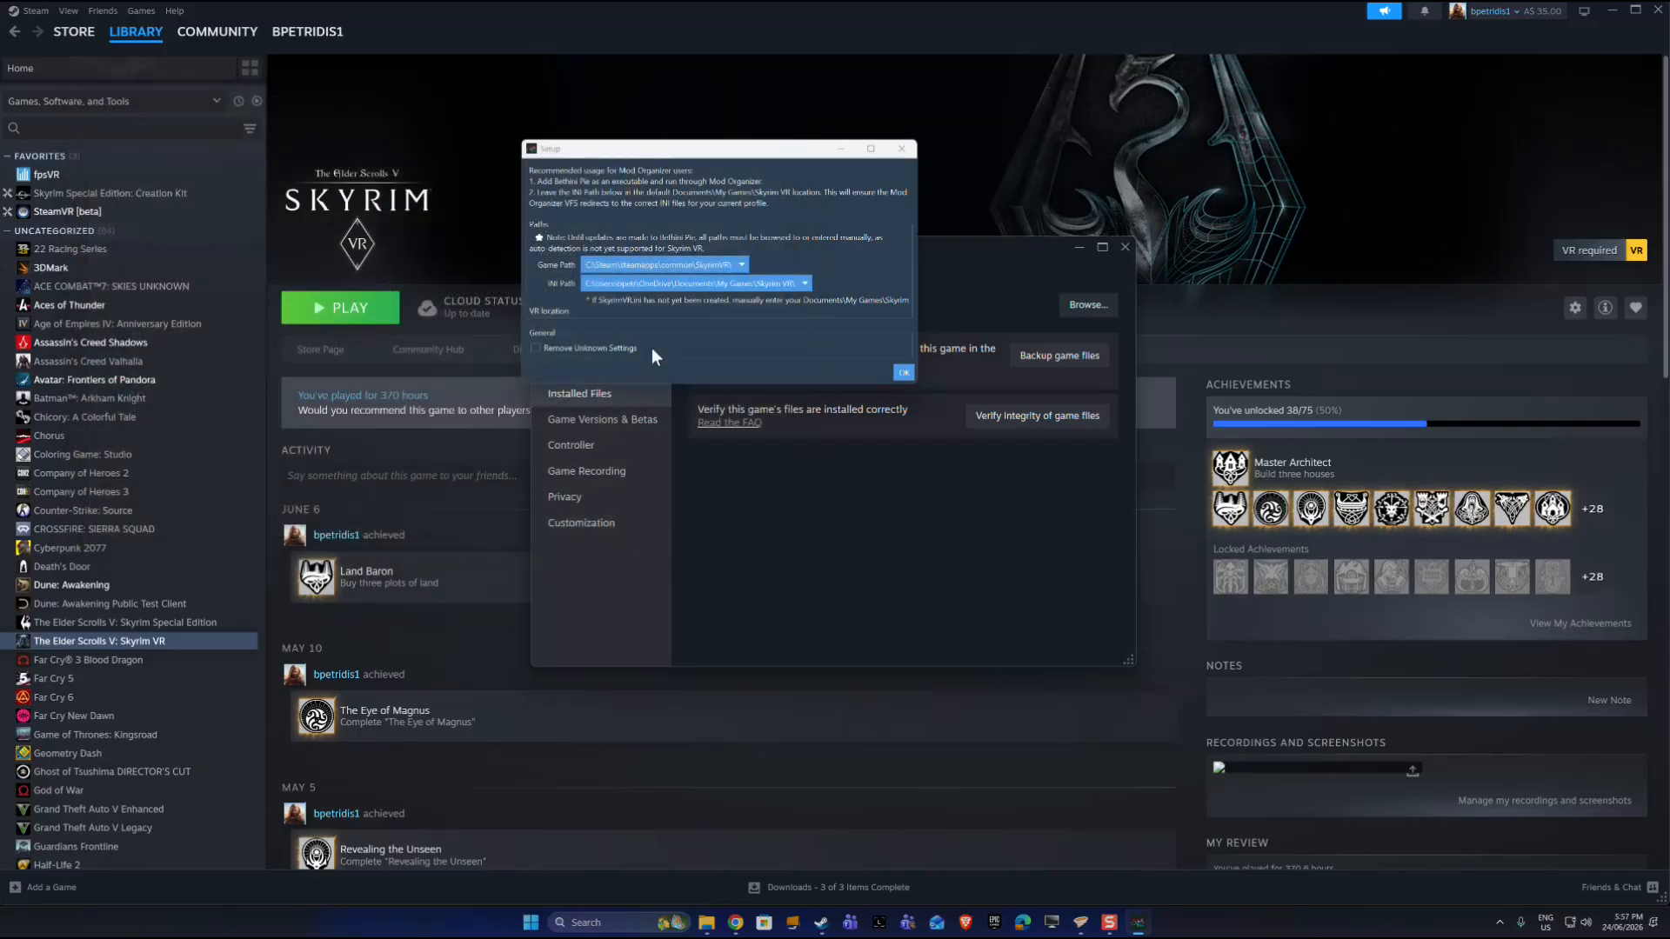
click(903, 374)
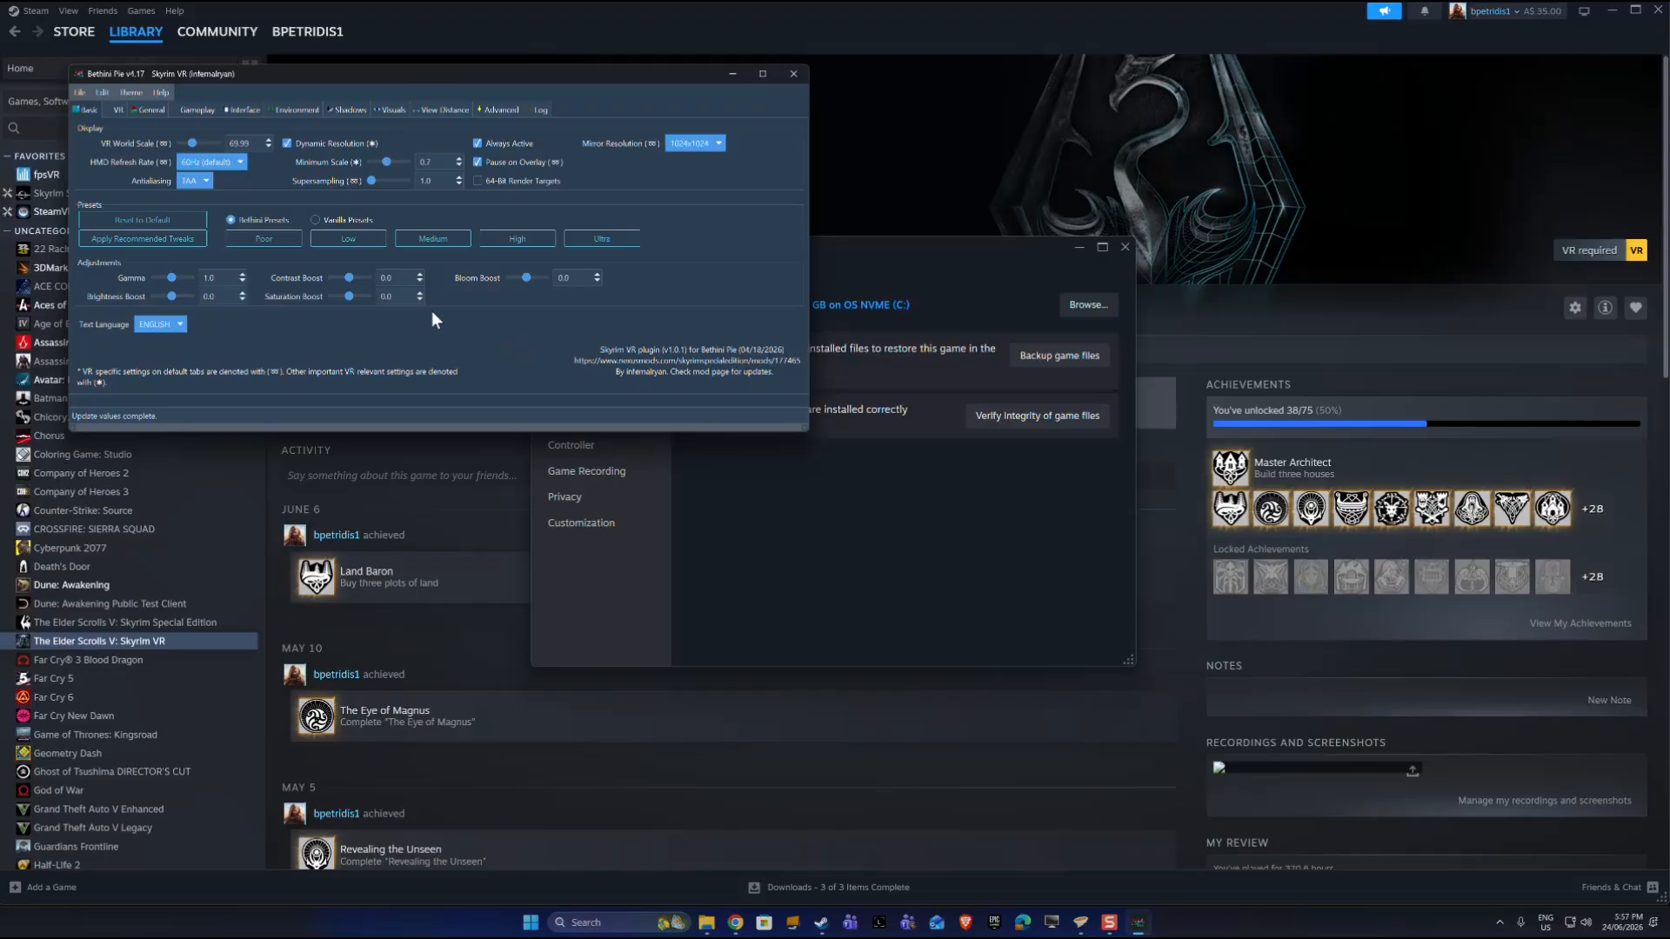
Step: Set the HMD refresh rate to 90Hz and turn antialiasing off
click(238, 159)
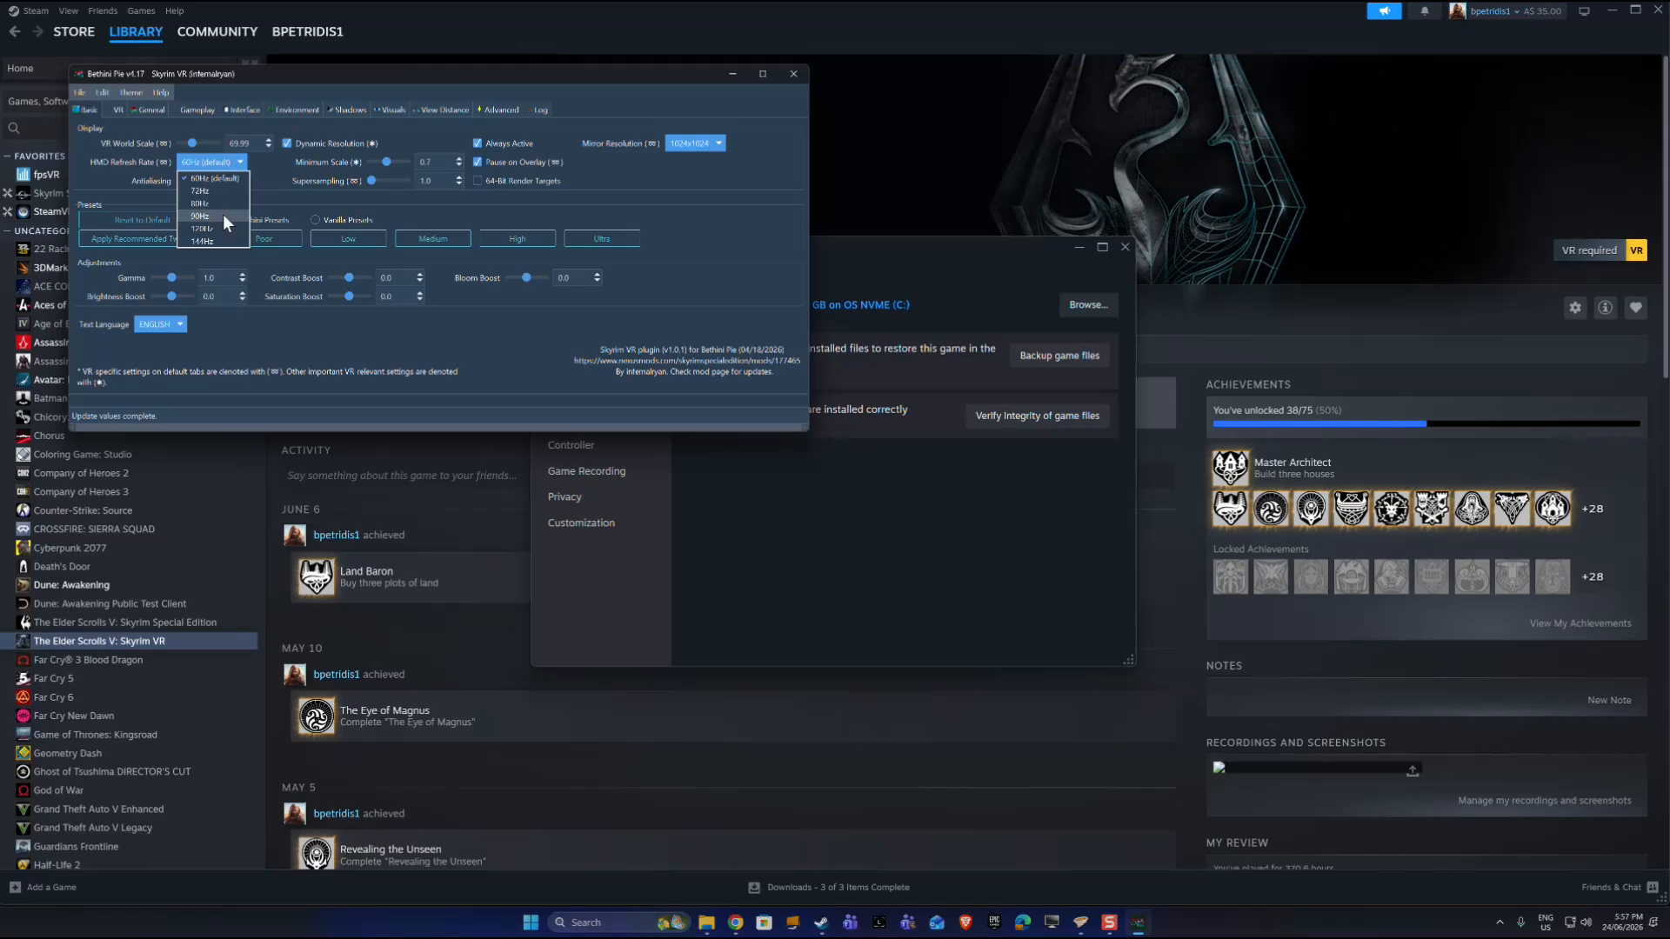
click(223, 215)
click(203, 178)
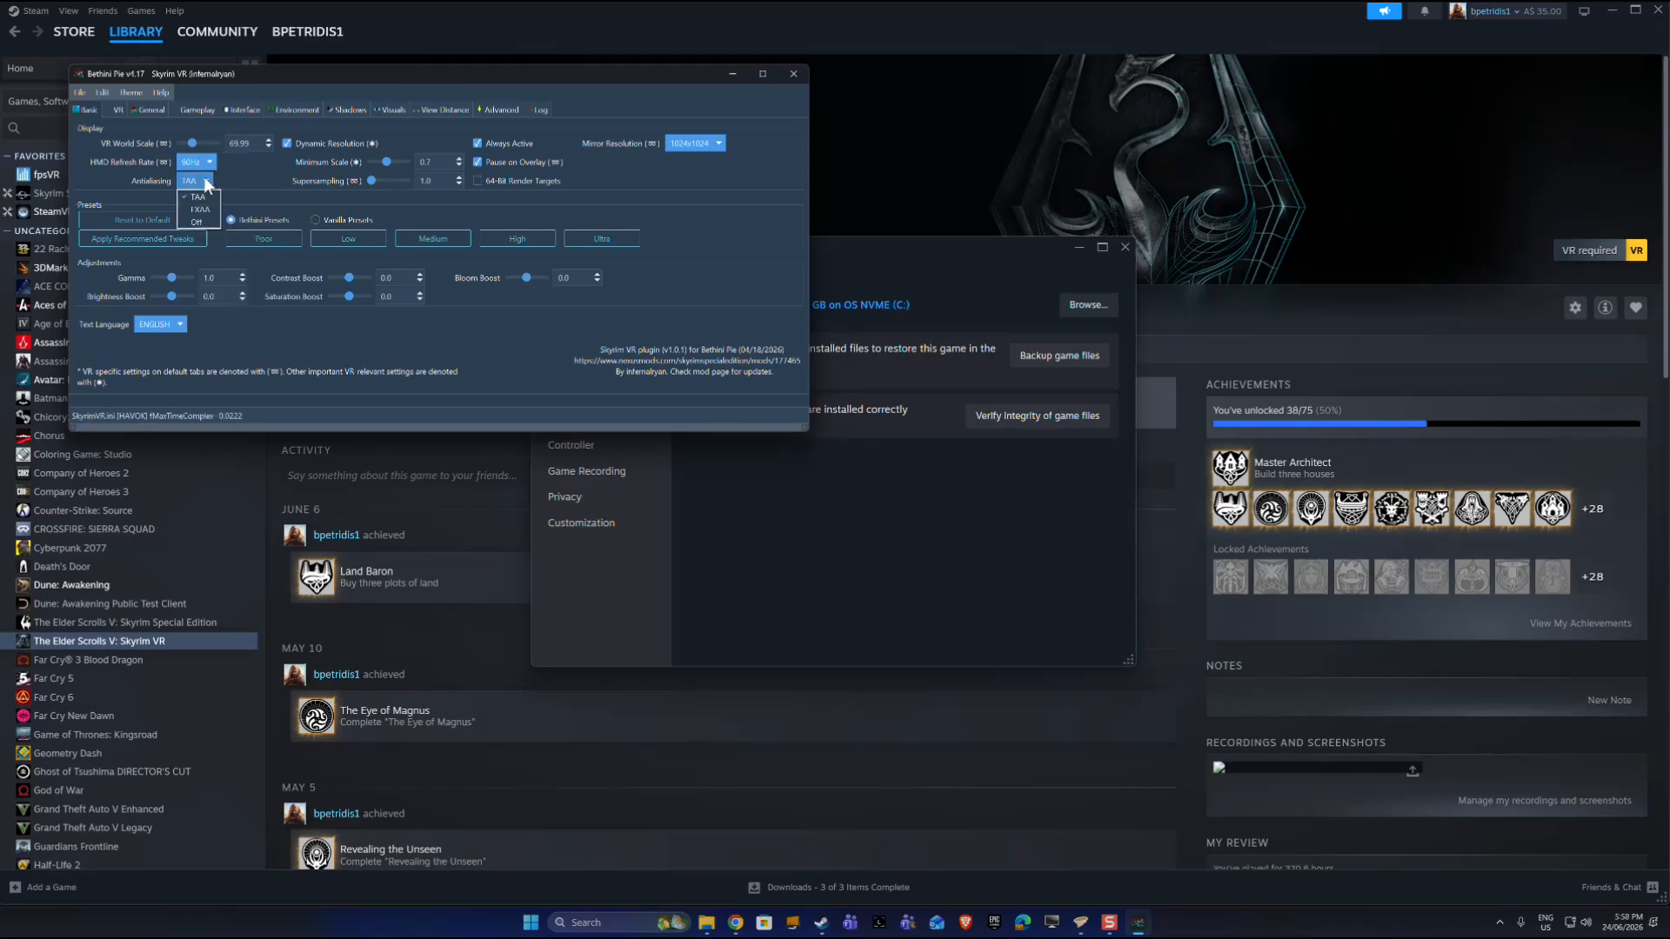
click(205, 221)
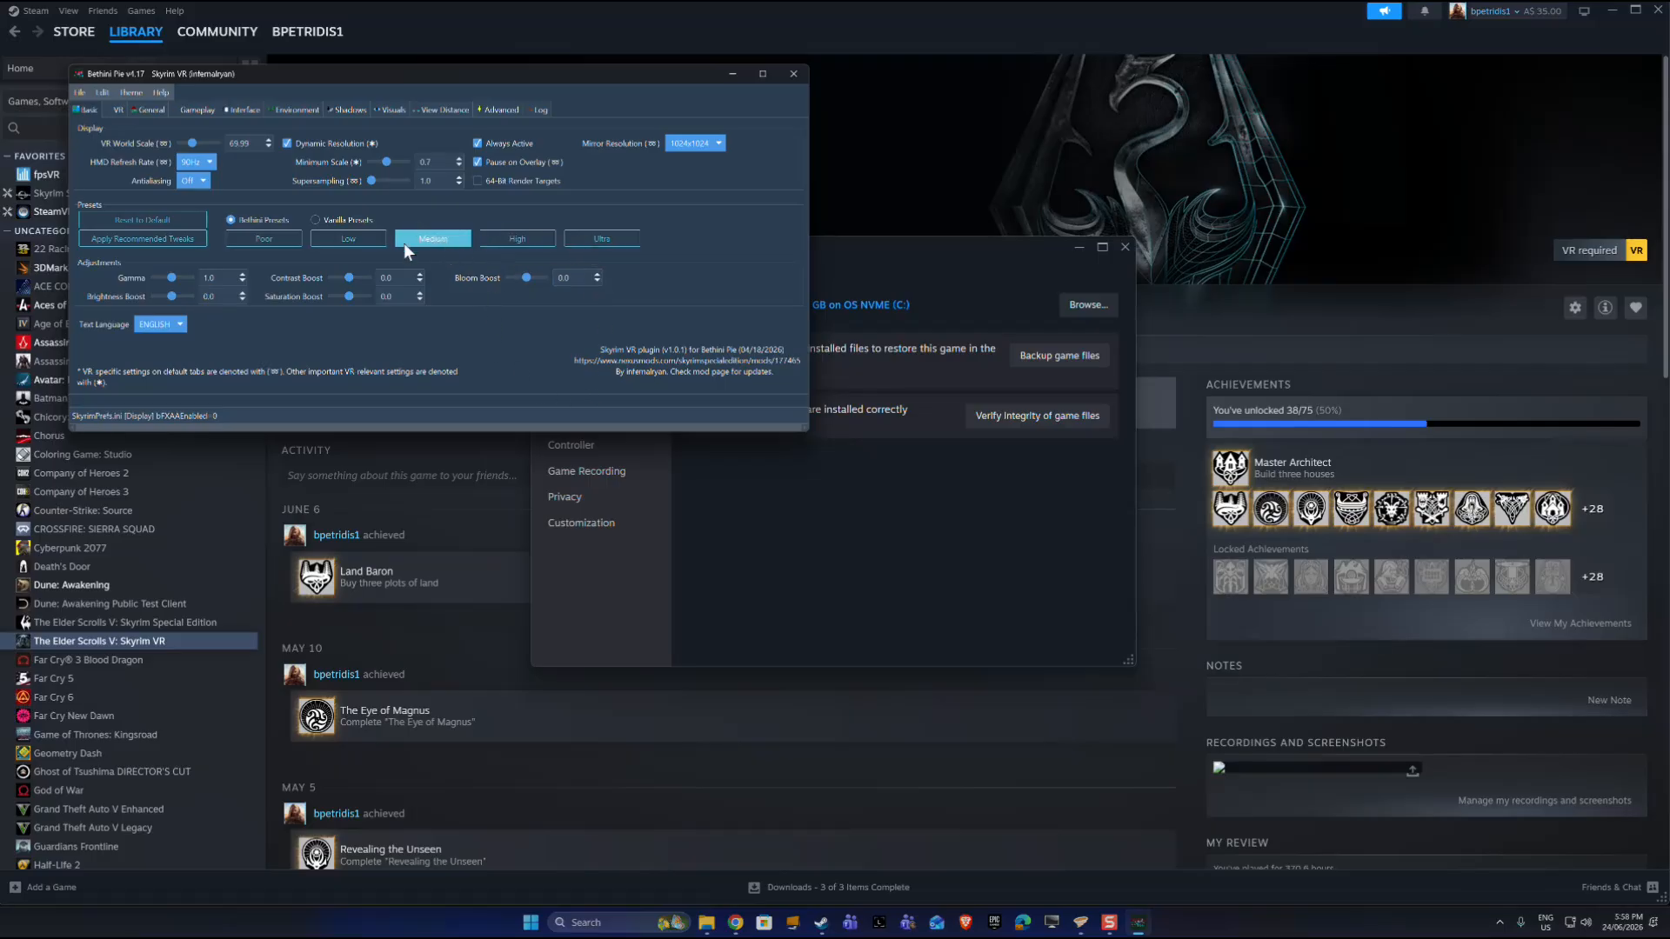
Step: Apply the High Bethini preset, check the text language options, and apply the recommended tweaks
click(509, 239)
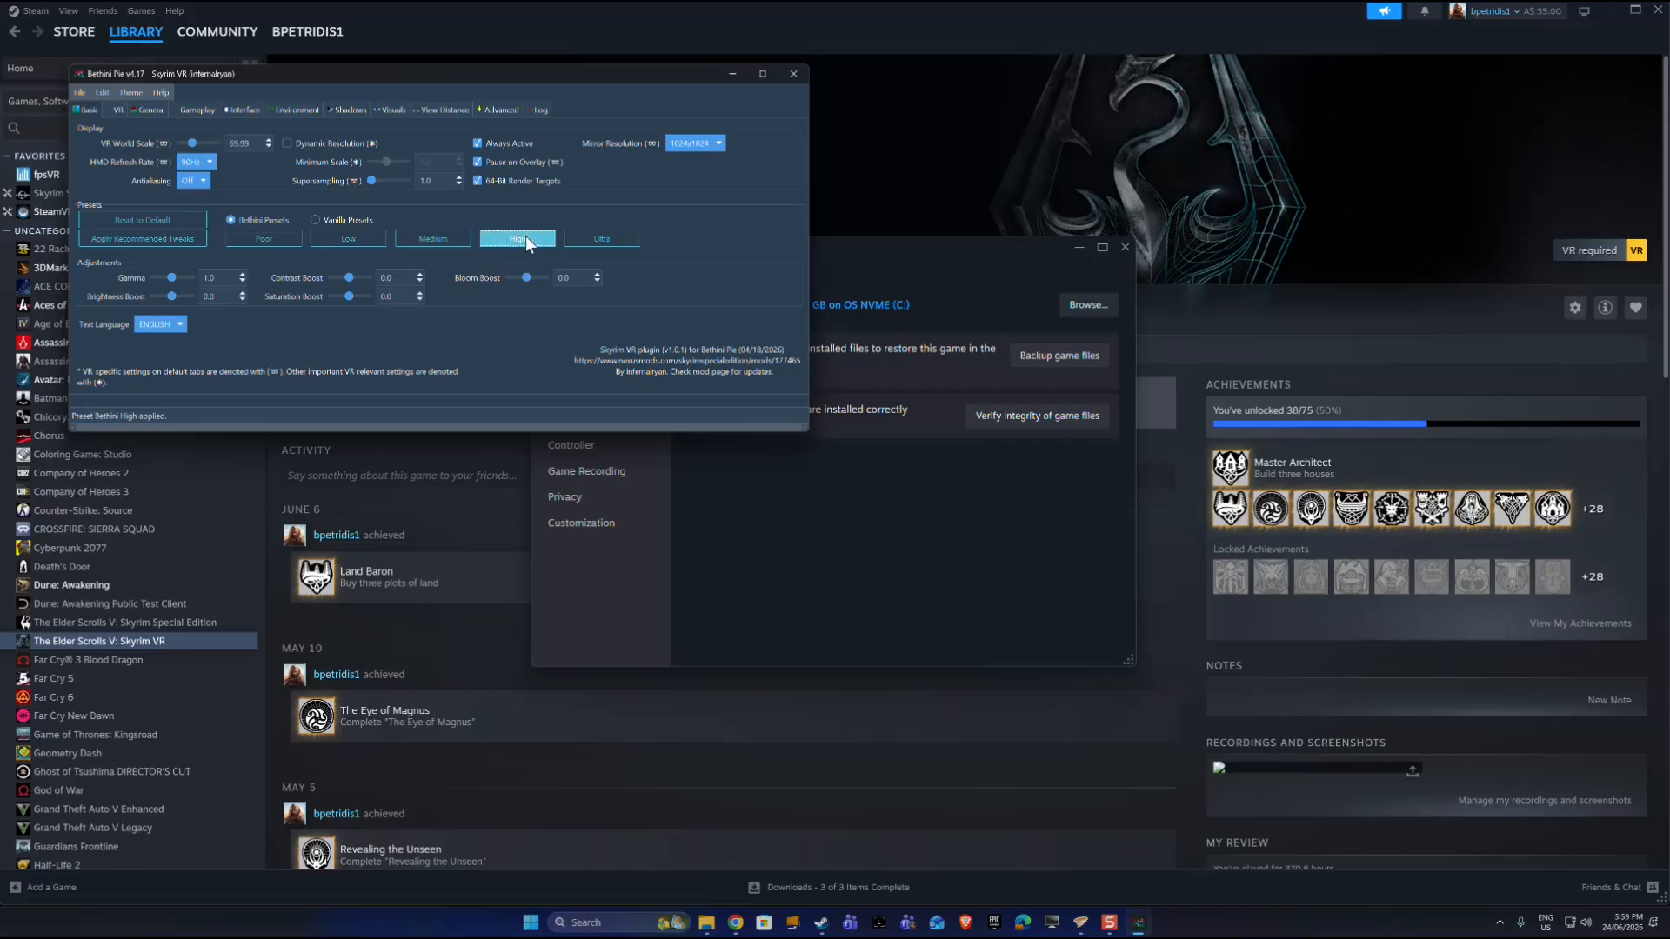
click(161, 325)
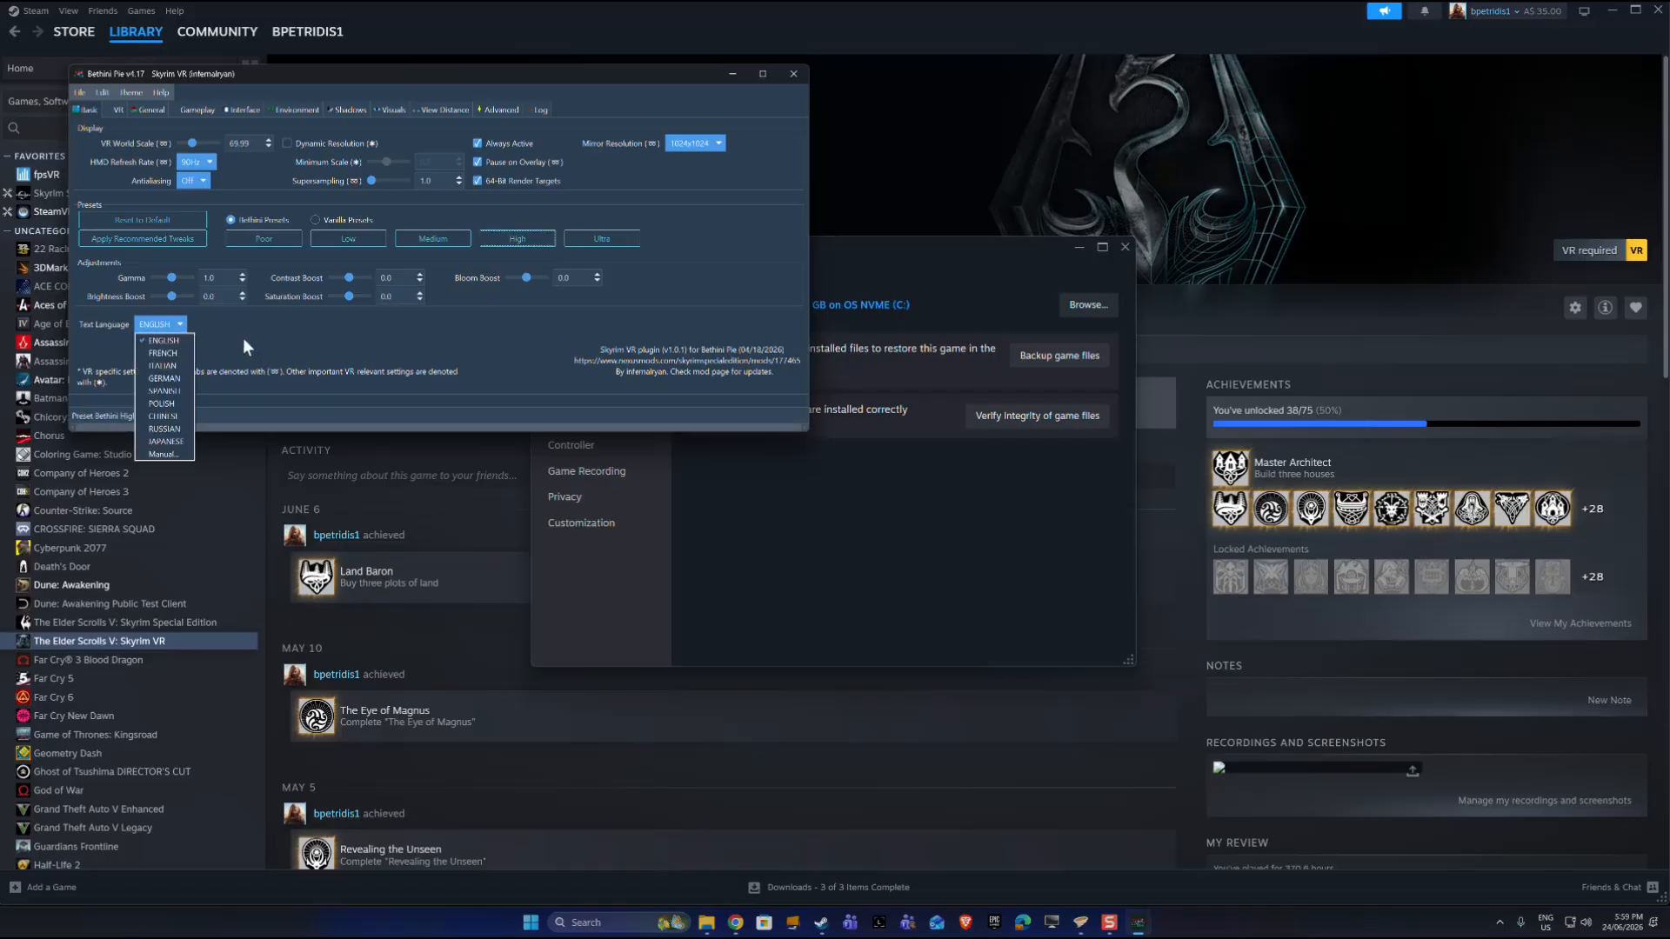
click(244, 340)
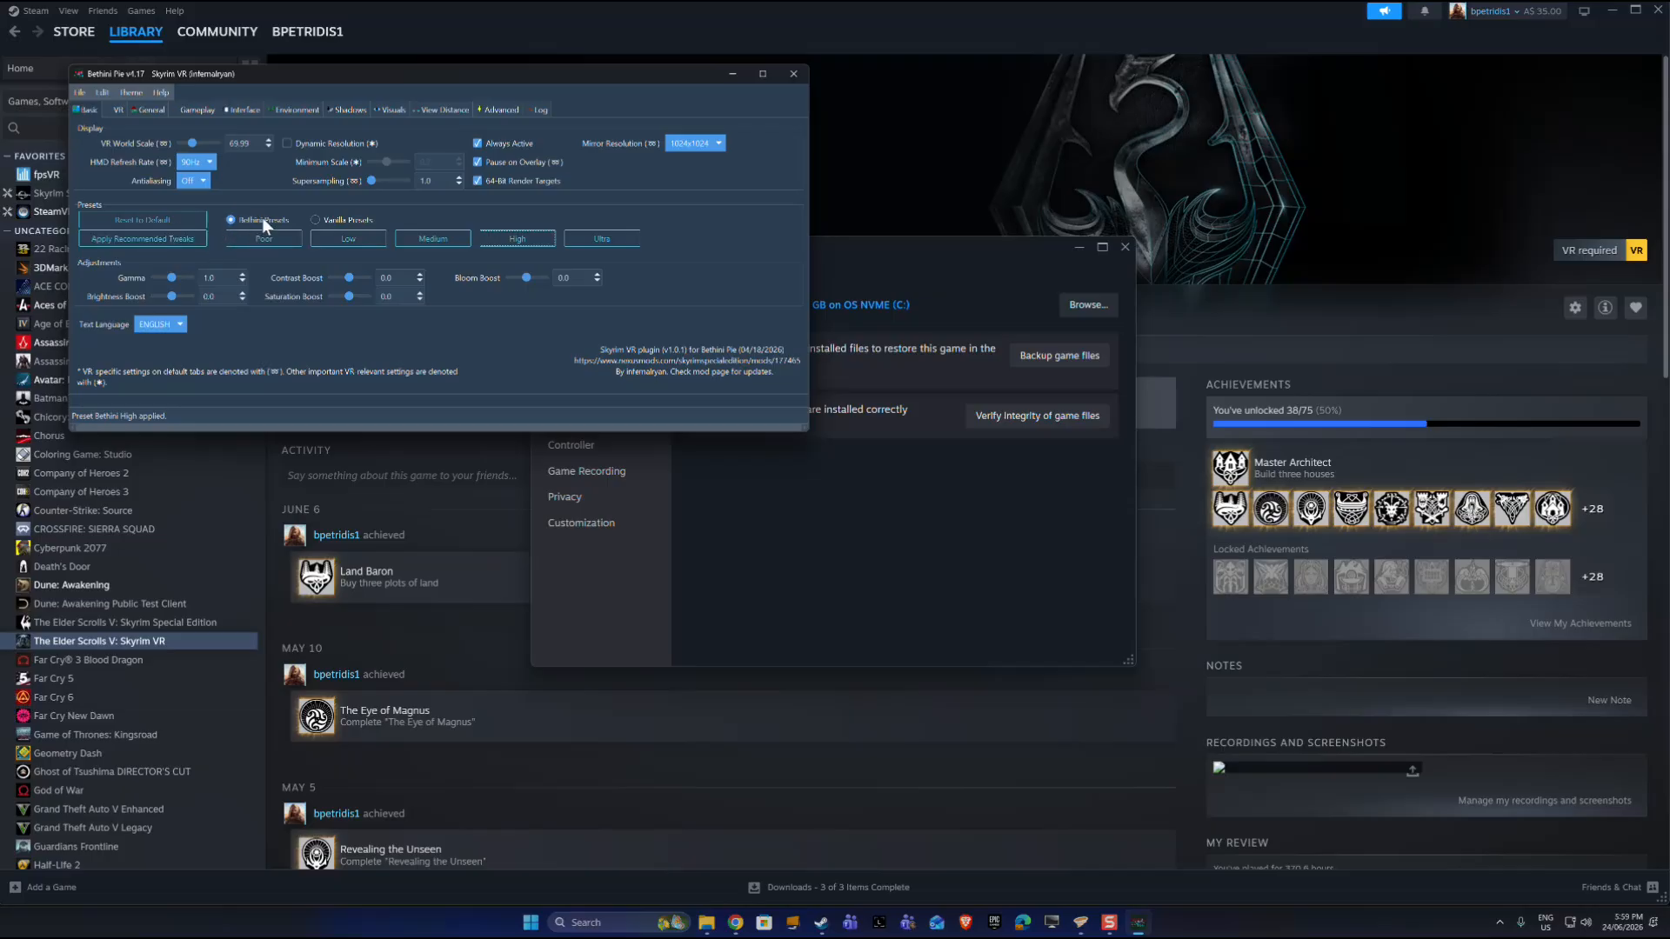
click(170, 240)
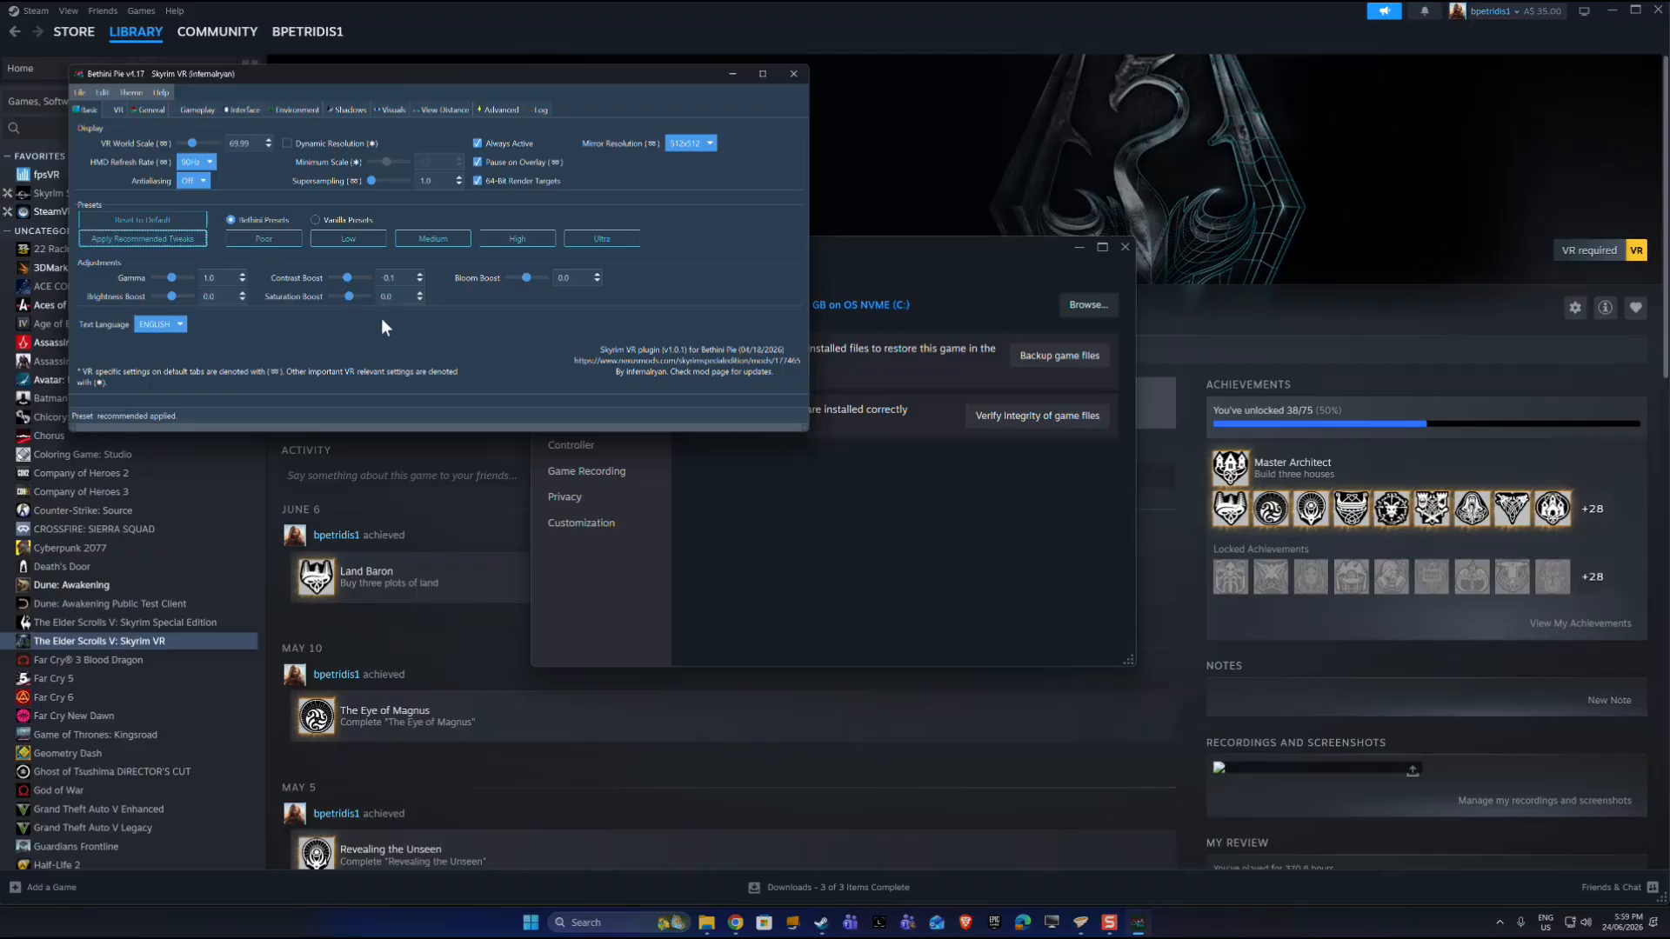
Step: In the VR settings, mark calibration as completed and enable the VRIK, HIGGS and PLANCK options, checking the VRIK description
click(118, 110)
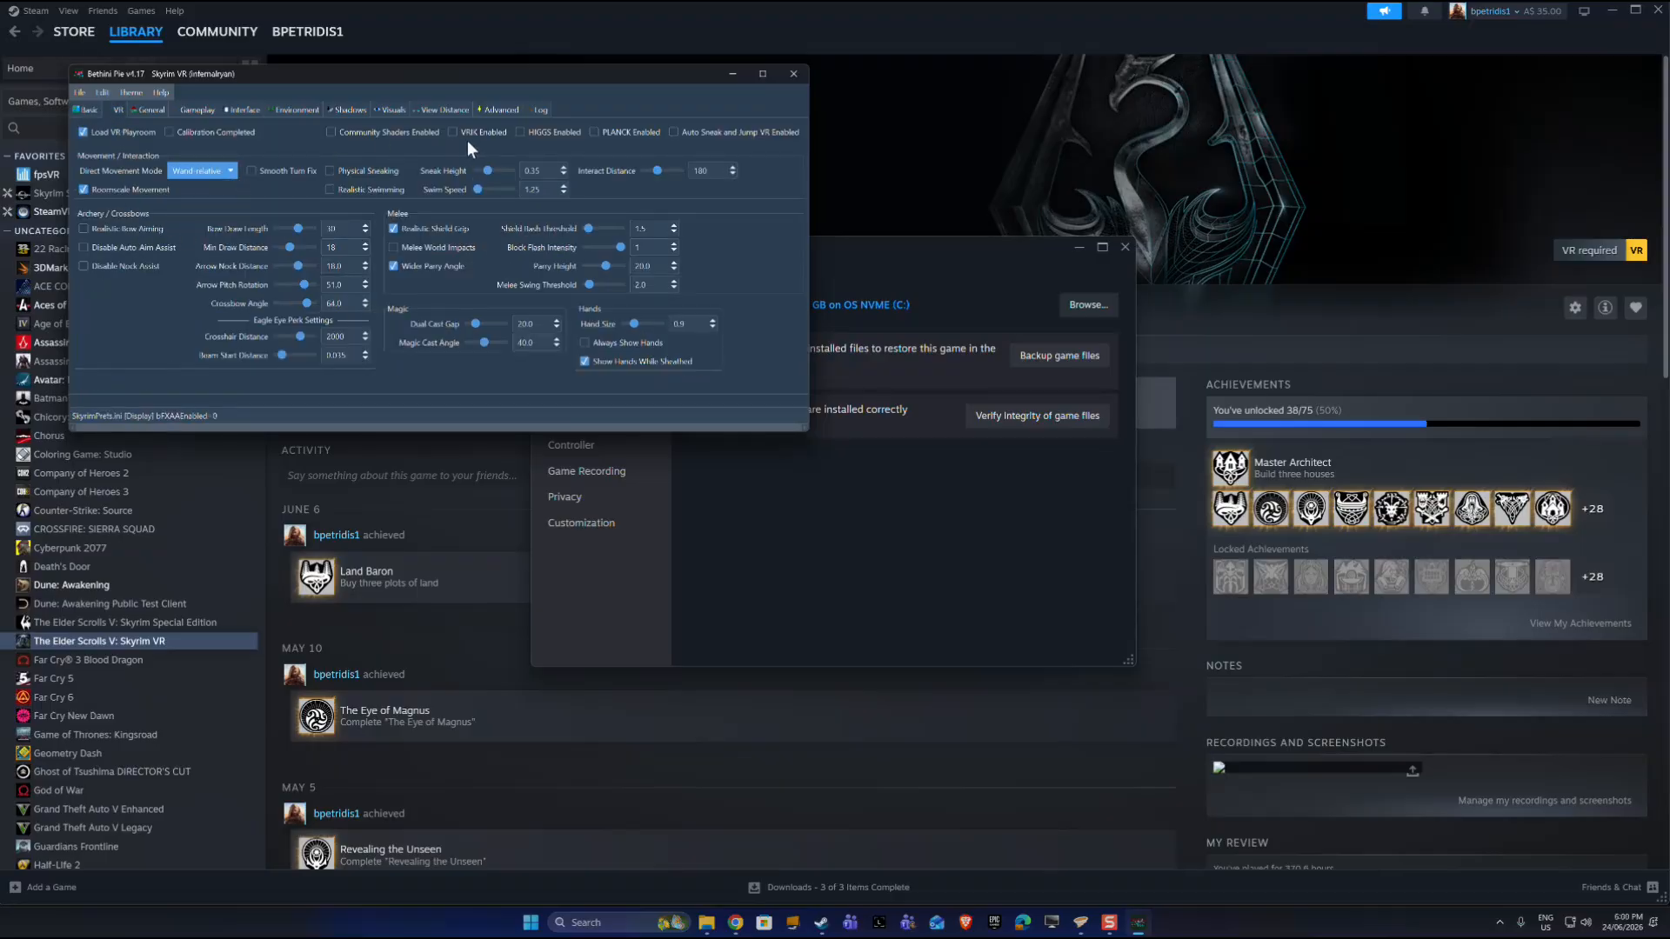
click(190, 131)
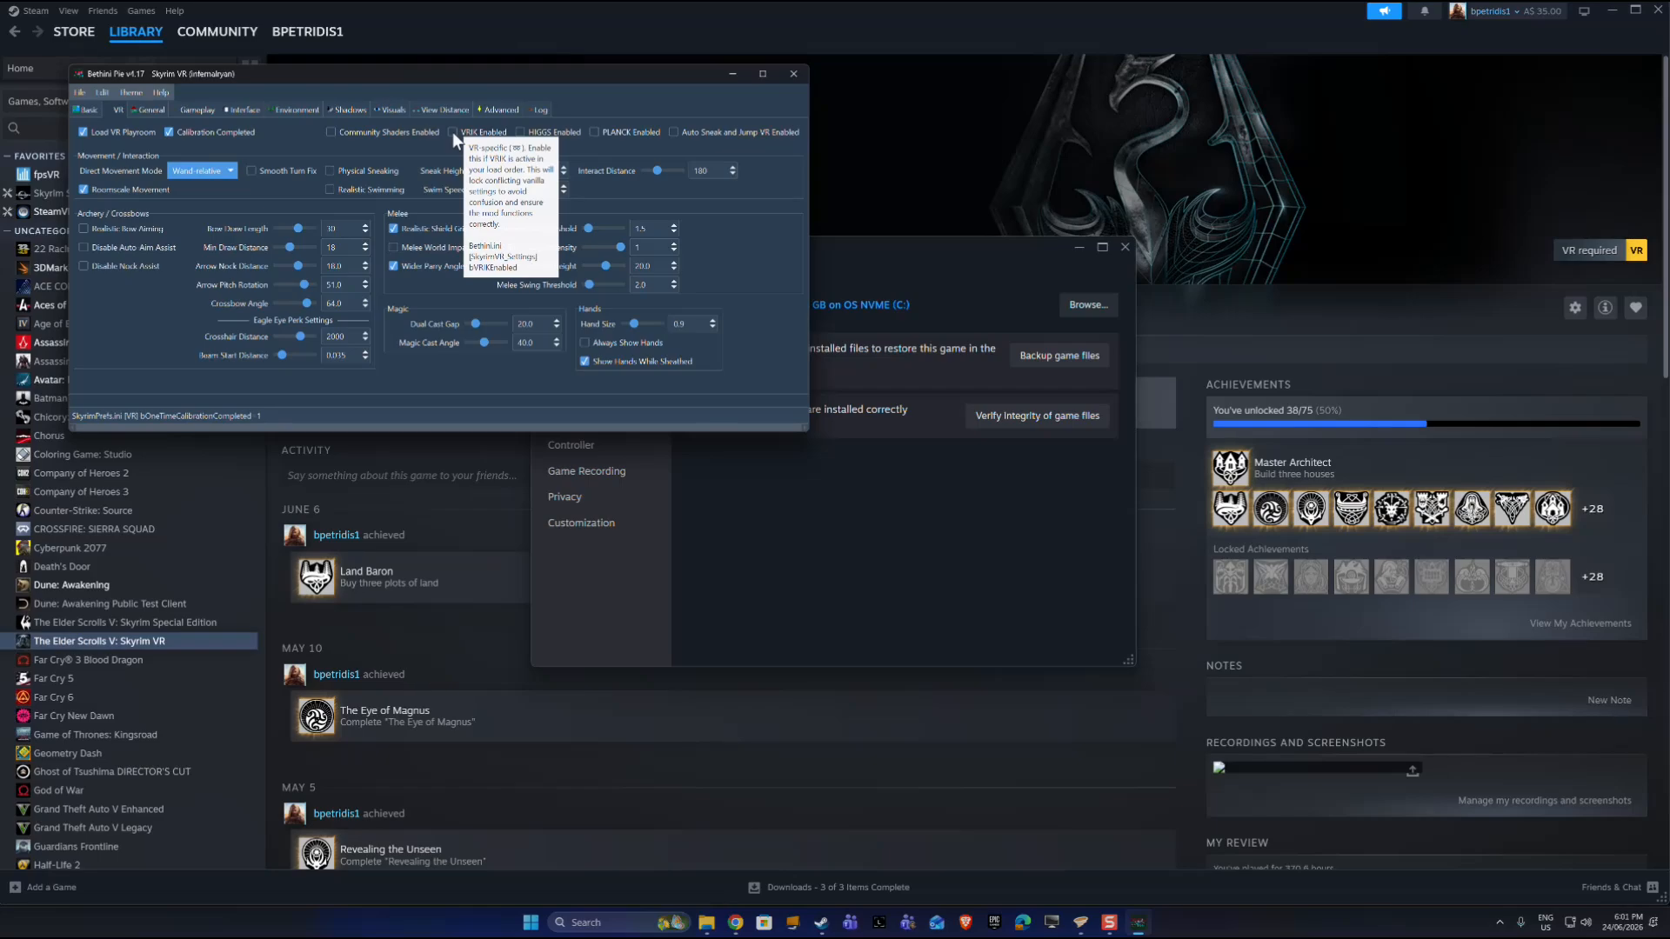
click(453, 132)
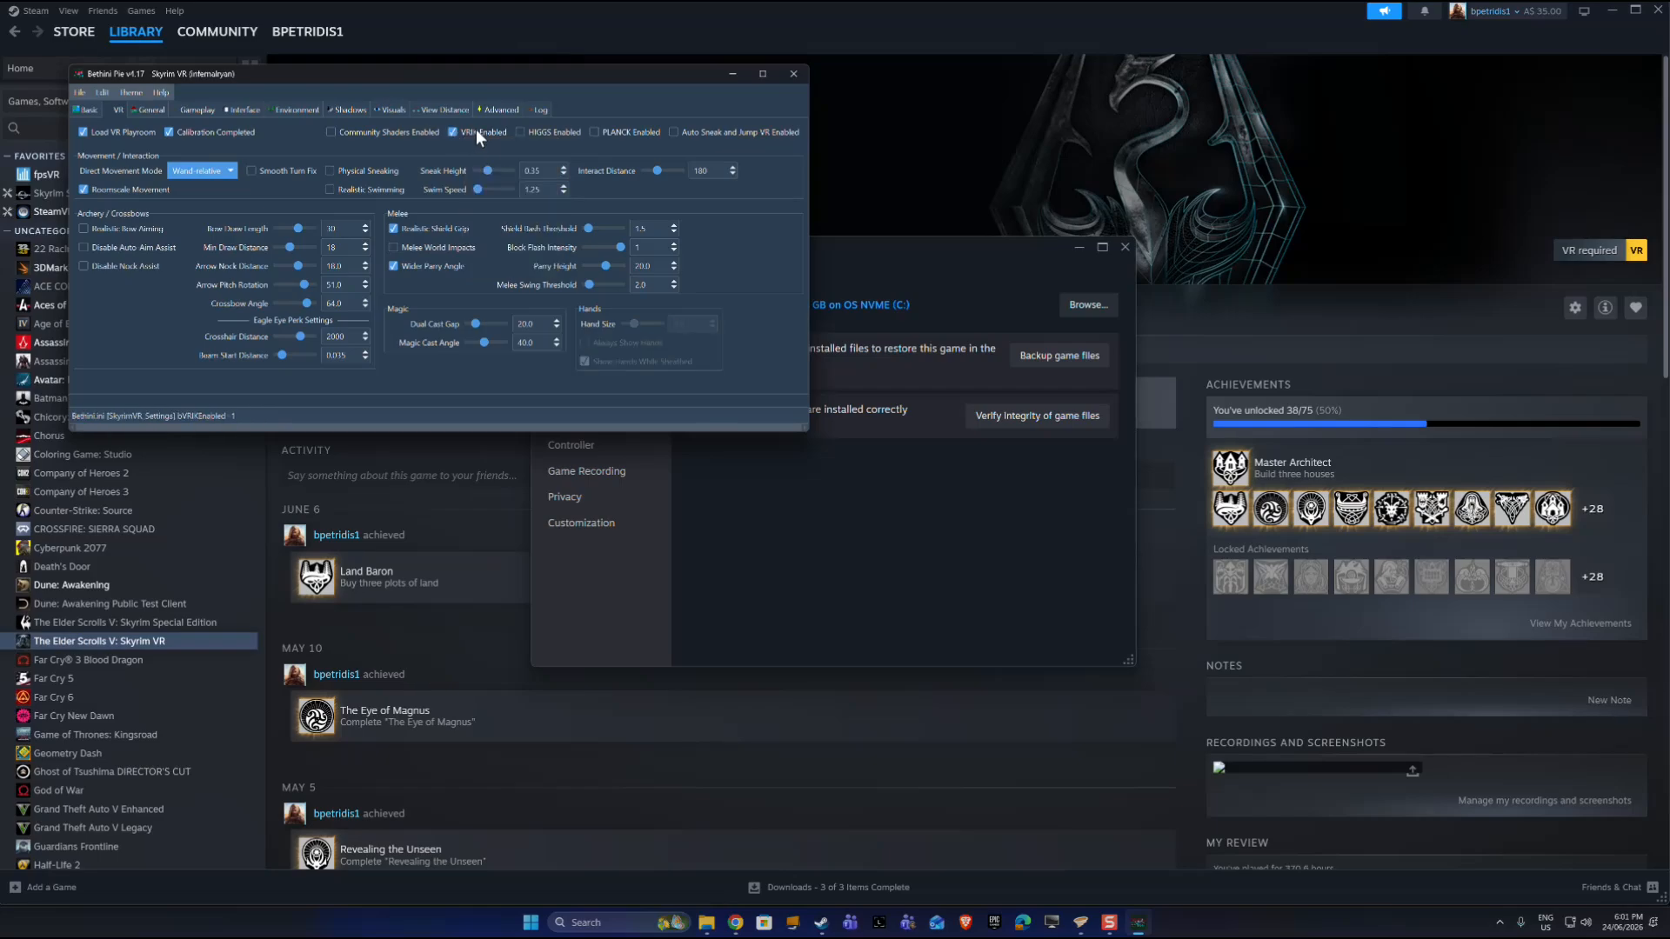
right_click(477, 130)
click(536, 221)
right_click(484, 129)
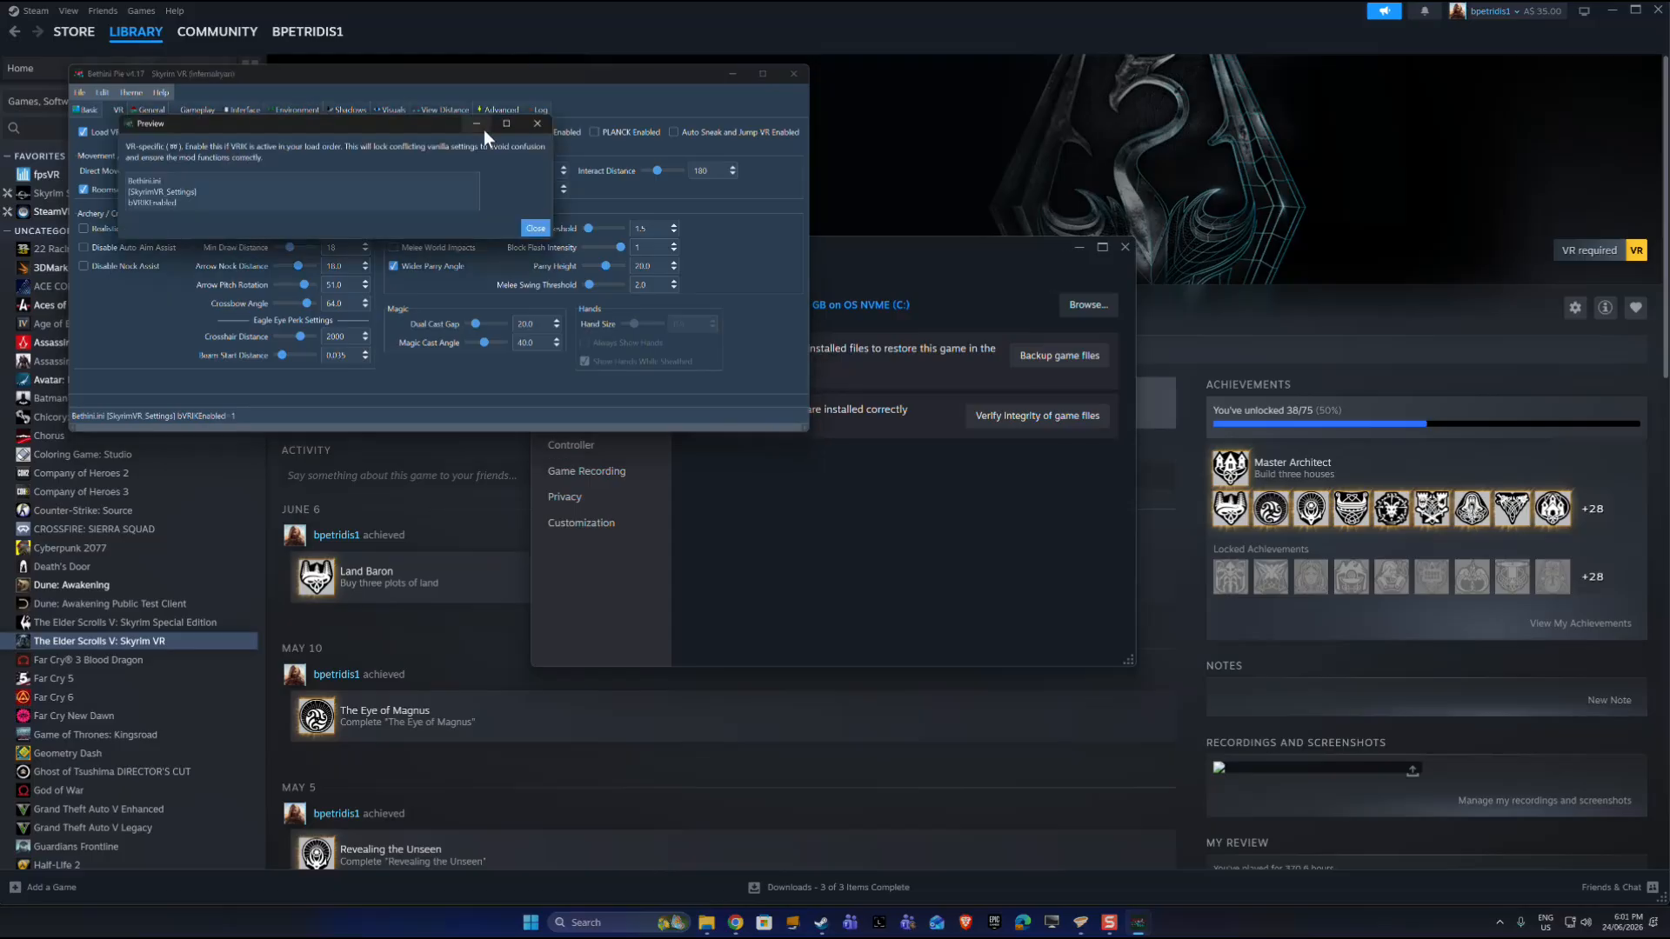
click(536, 224)
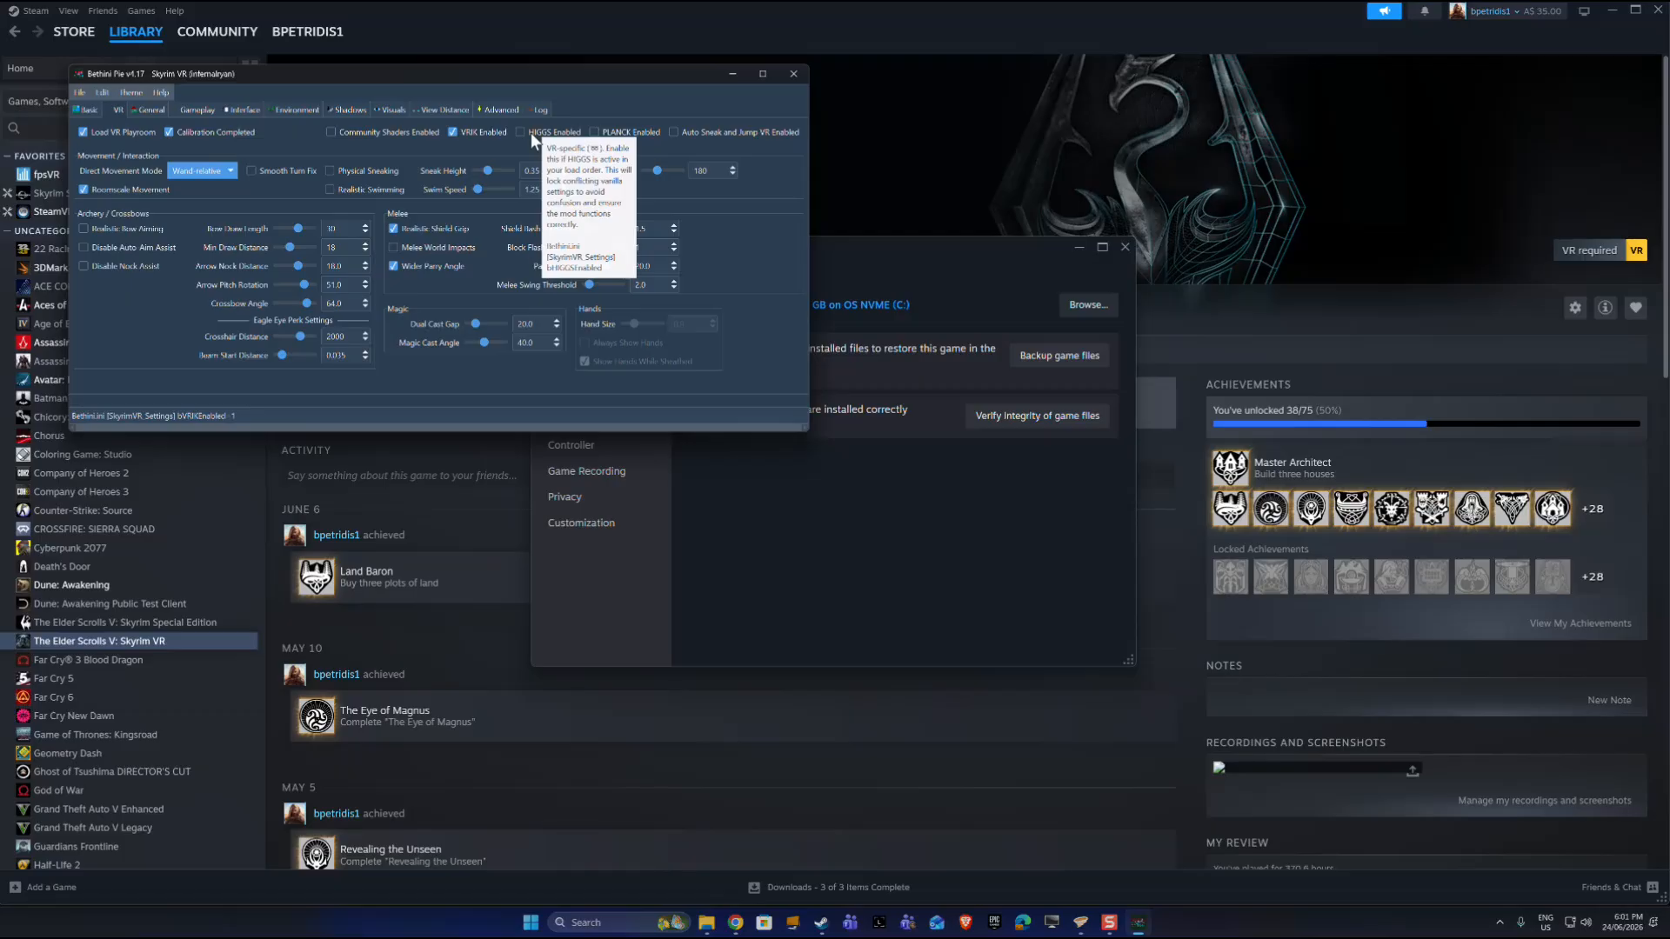
click(521, 131)
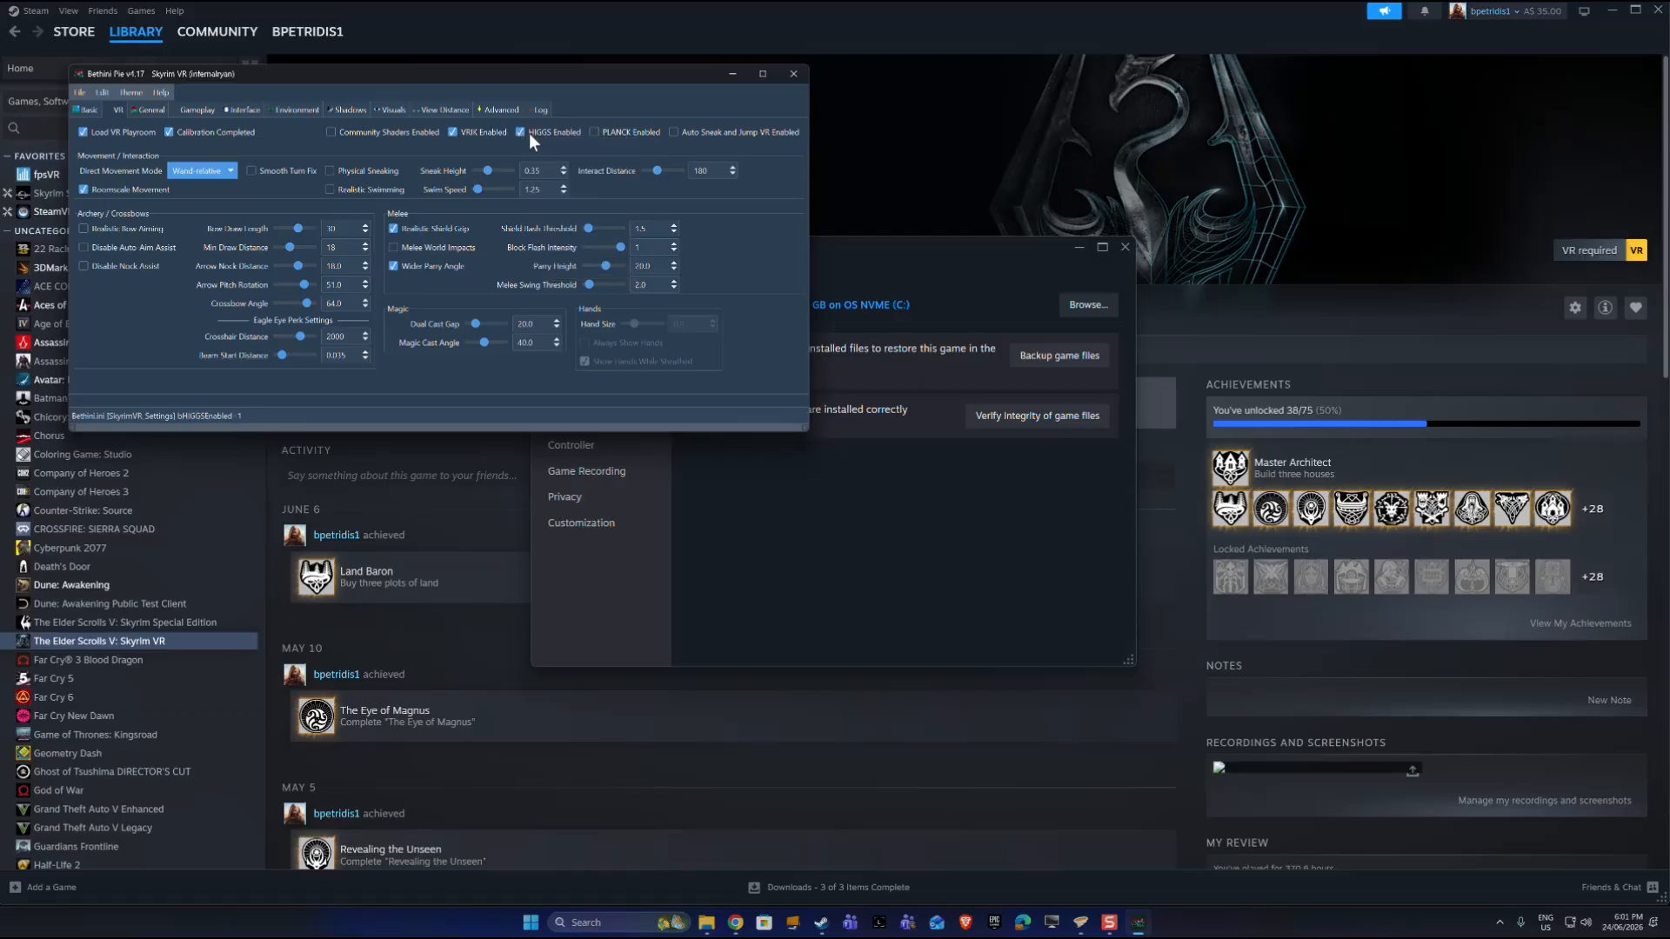
click(595, 131)
Step: Enable realistic bow aiming and disable both auto aim assist and nock assist, previewing what the assists do
click(83, 229)
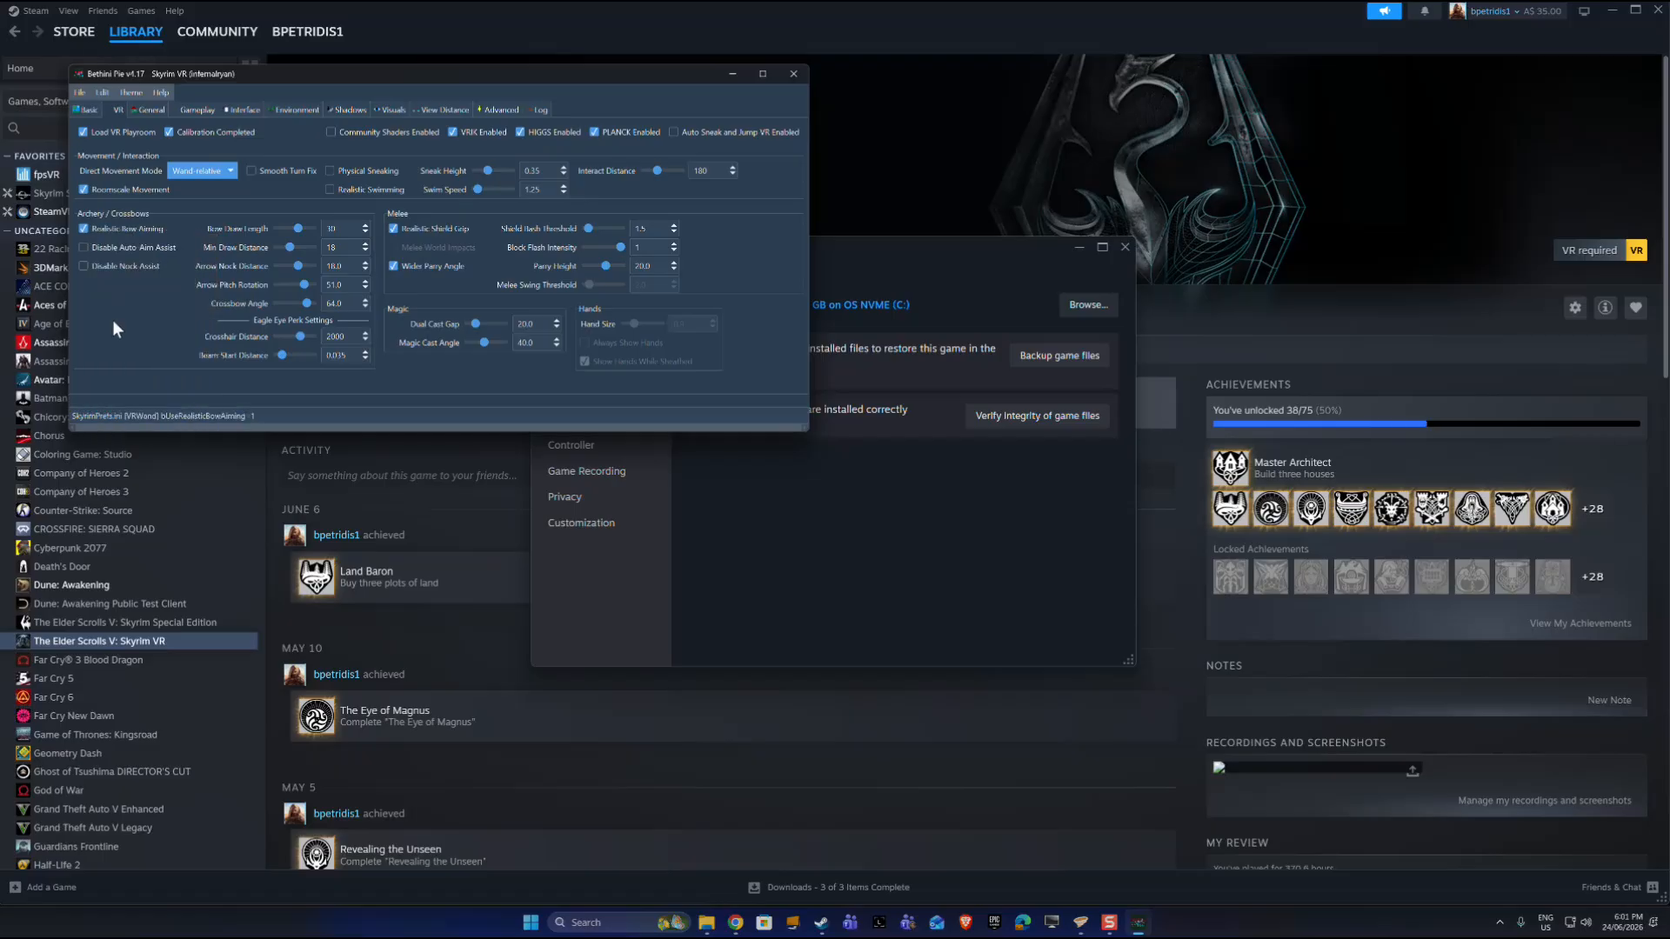
right_click(142, 247)
click(531, 293)
click(84, 247)
right_click(129, 266)
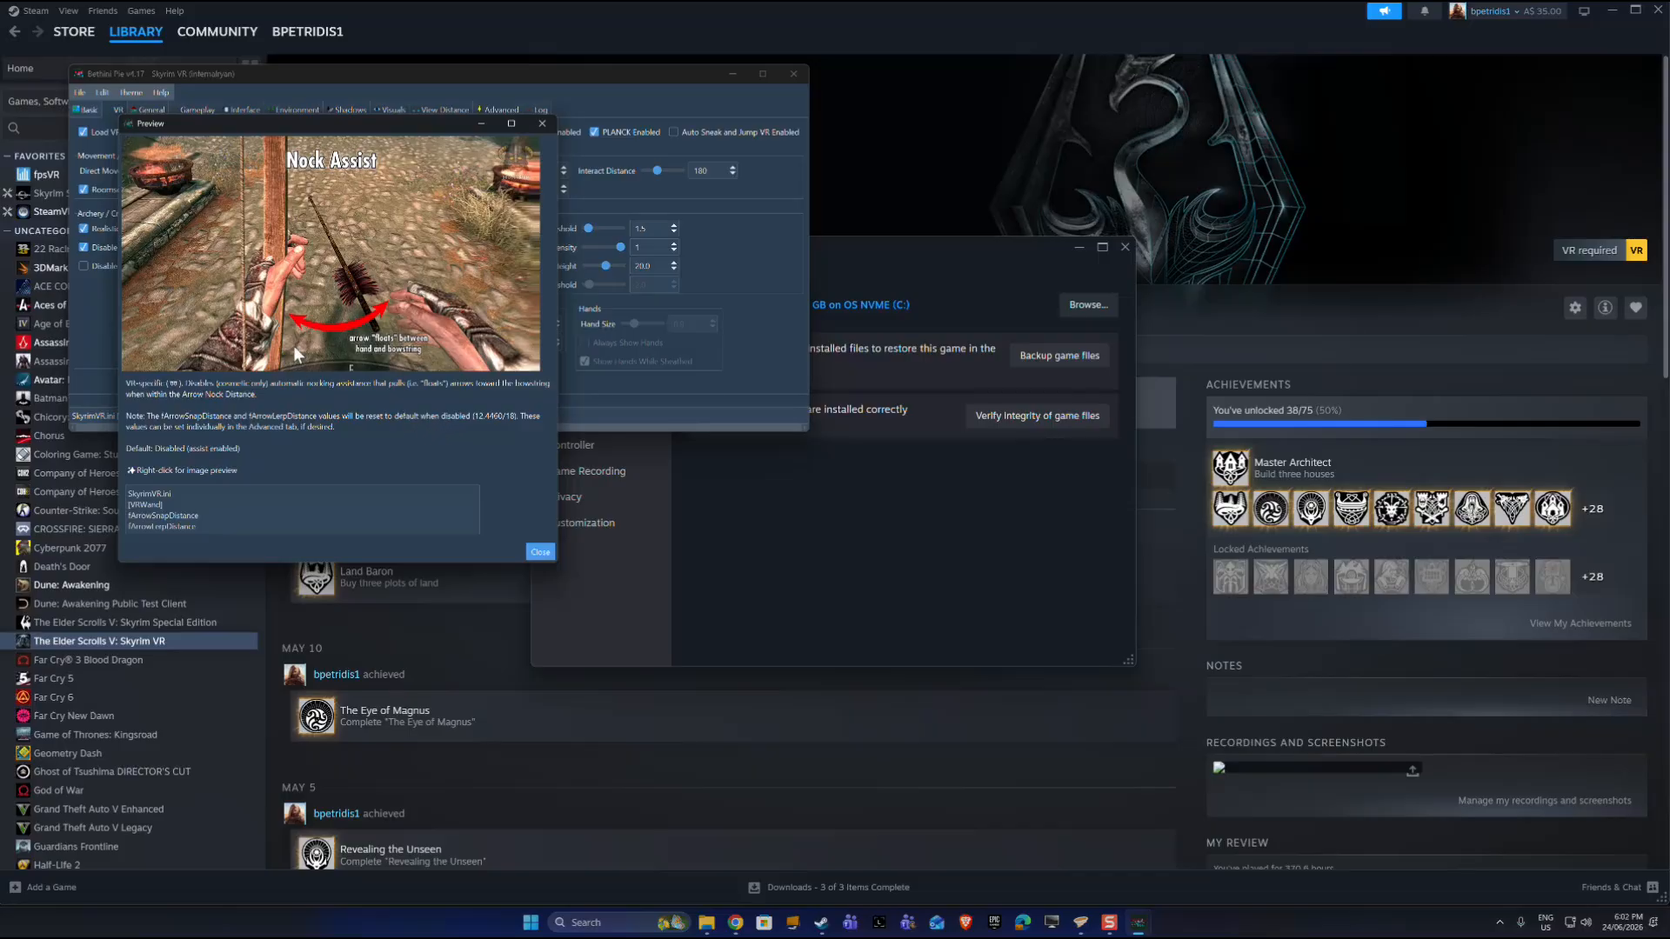
click(545, 550)
mouse_move(83, 270)
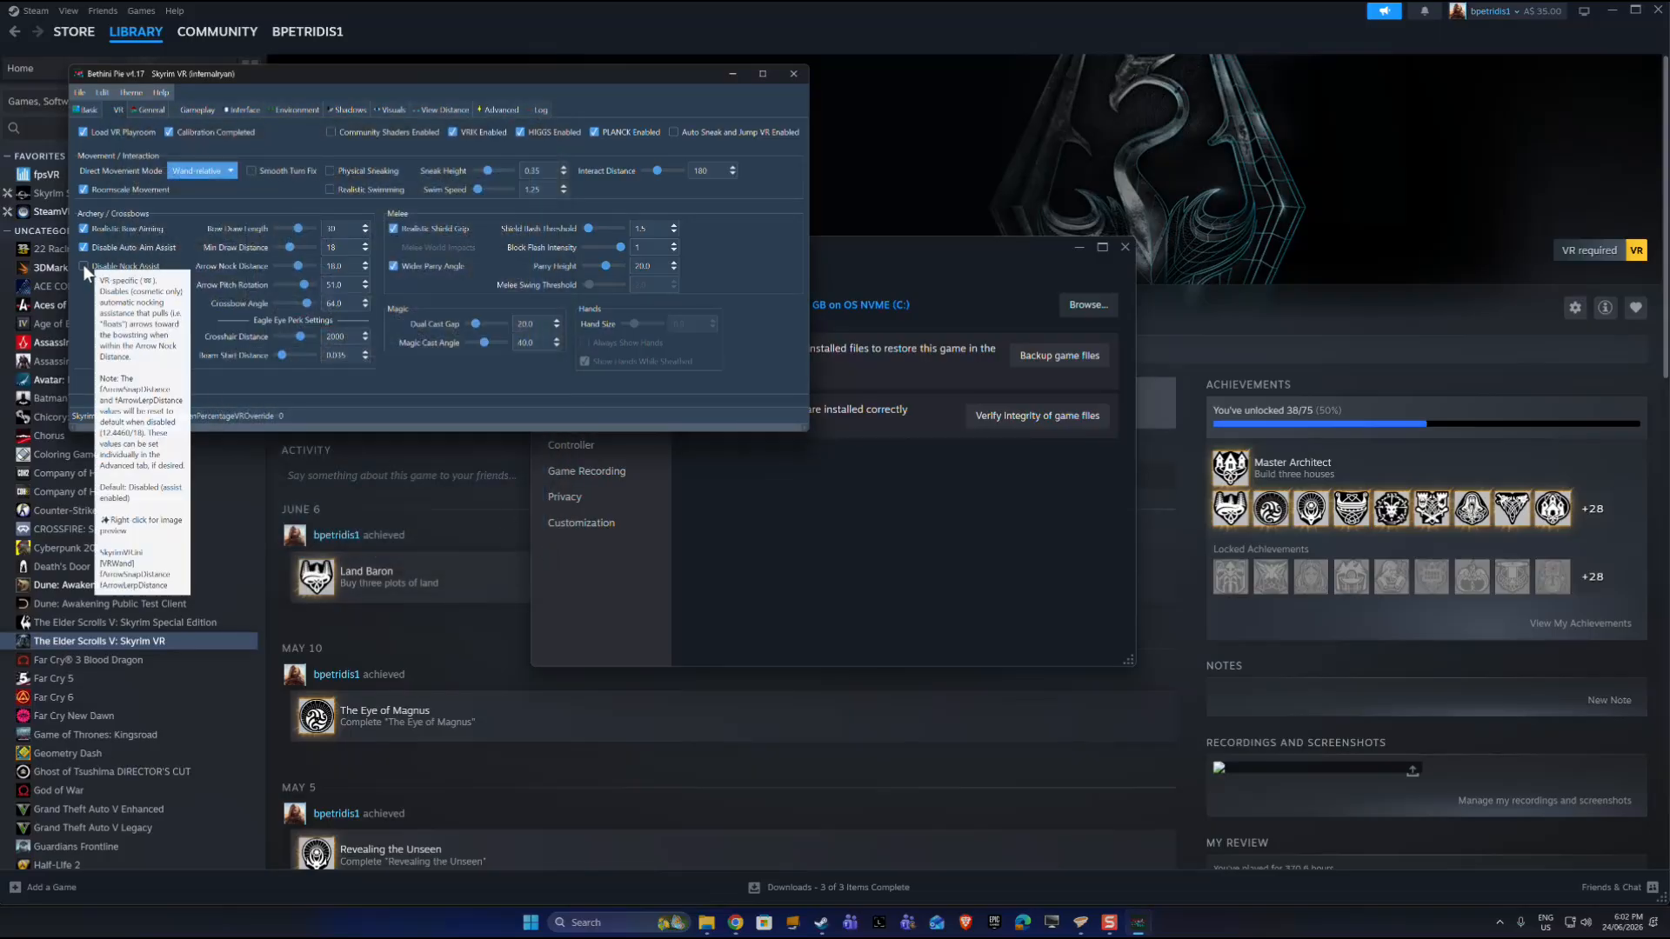
click(84, 266)
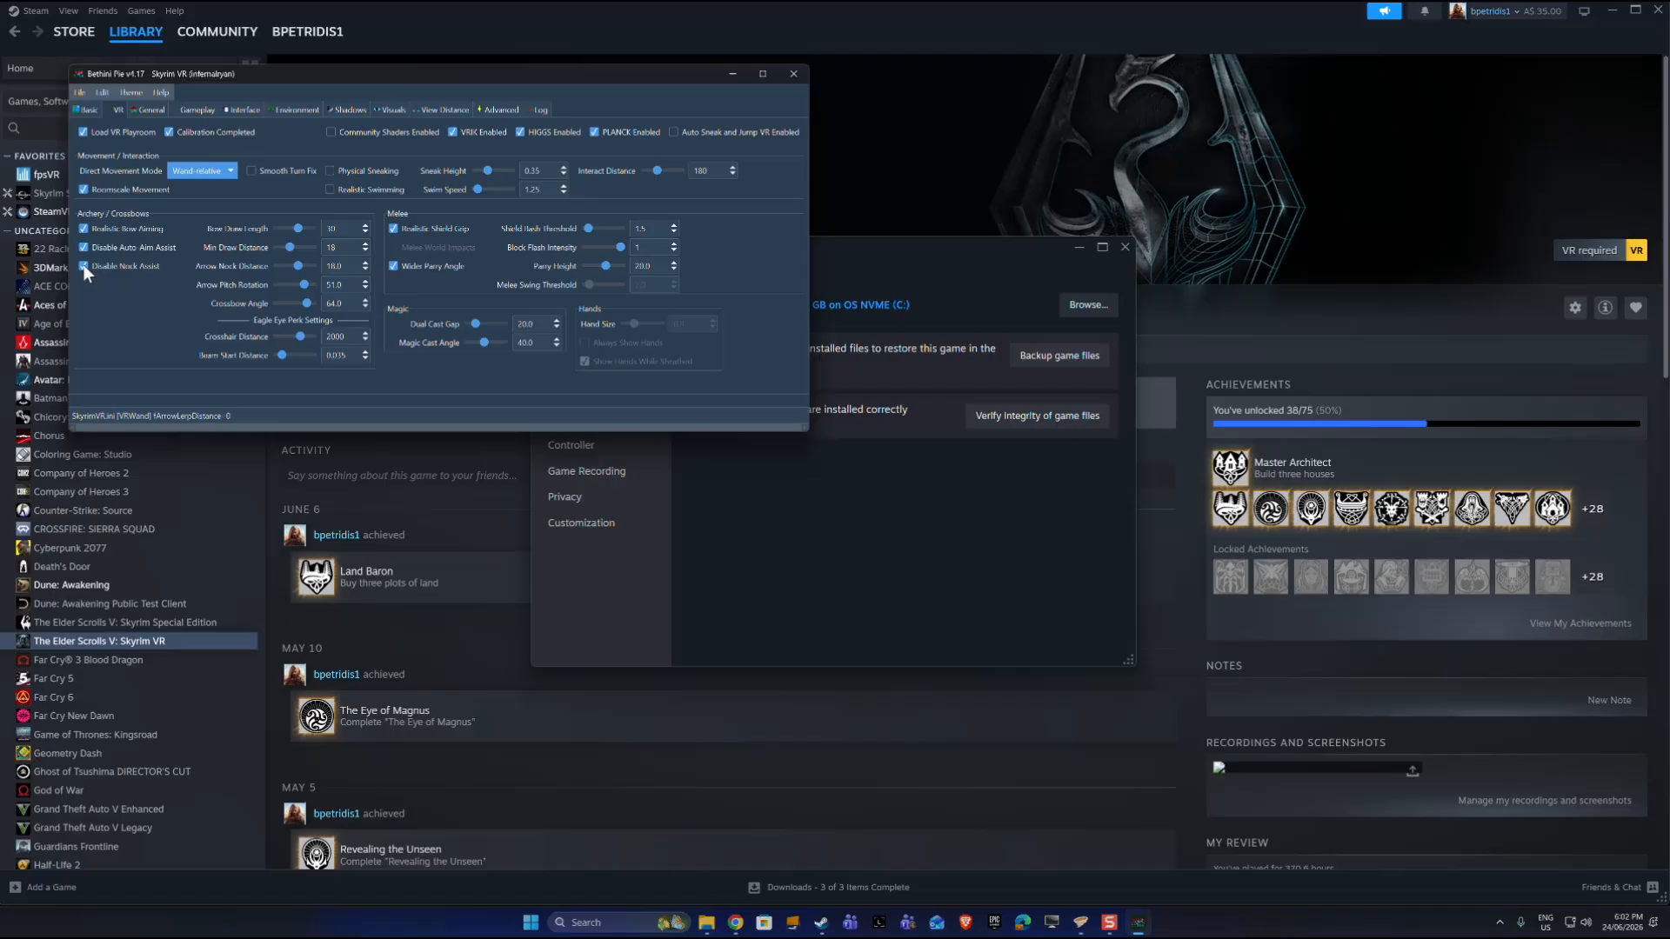
Step: Enable Smooth Turn Fix in the VR movement and interaction settings
click(273, 172)
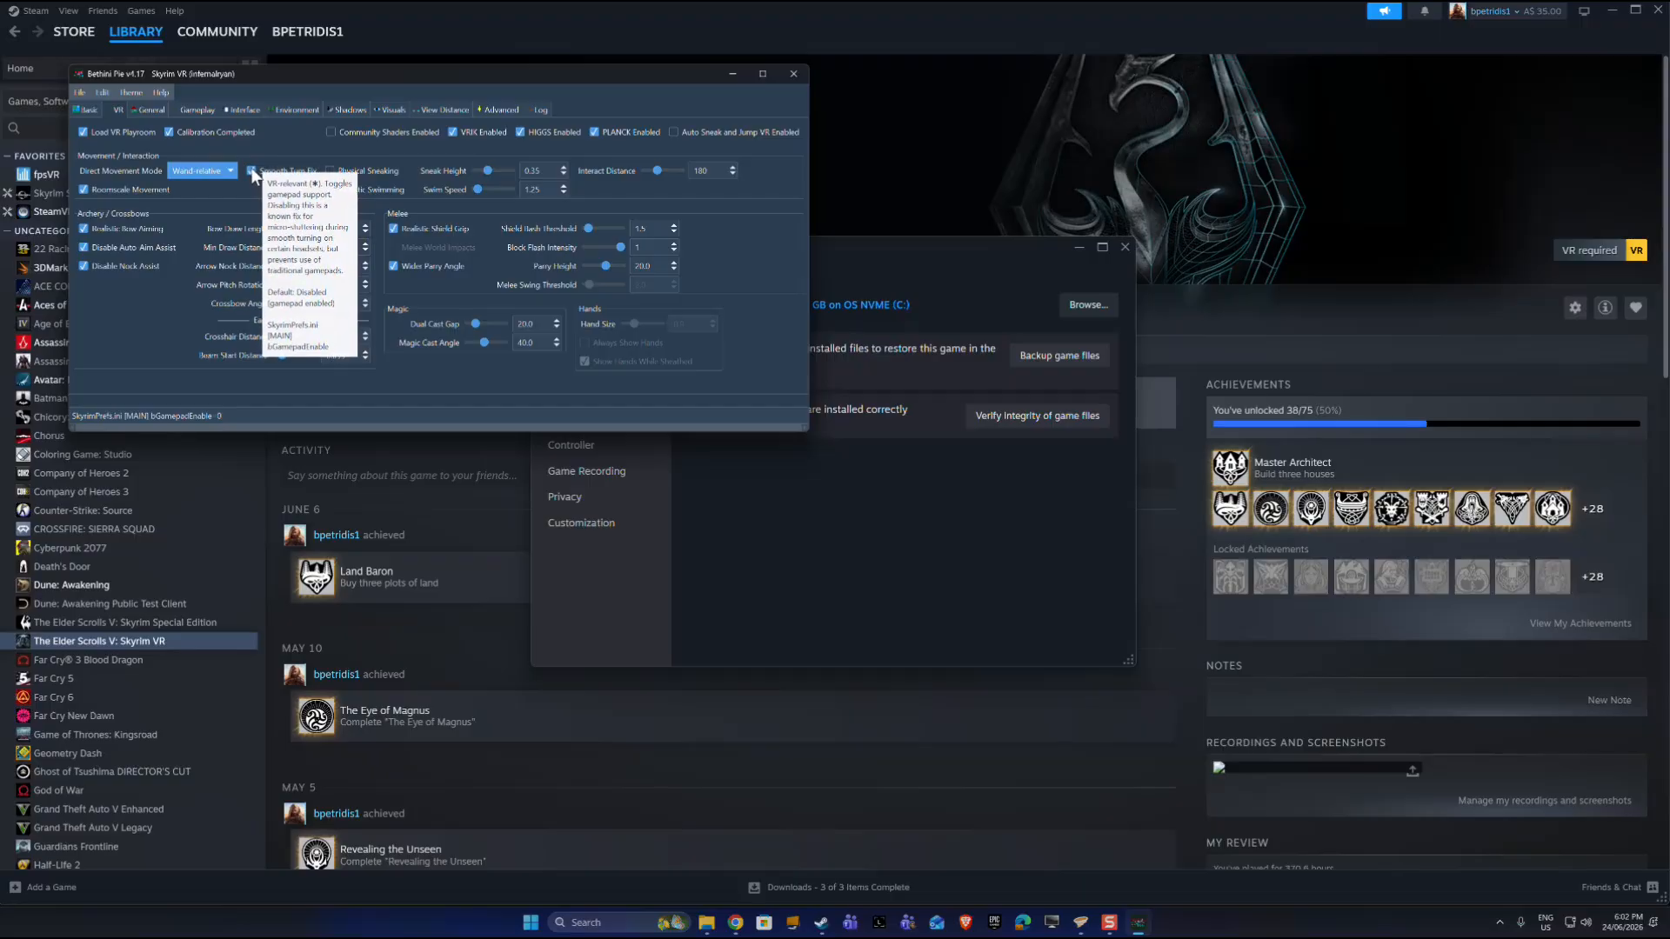
Step: Save the pending setting changes to SkyrimVR.ini and SkyrimPrefs.ini
click(81, 88)
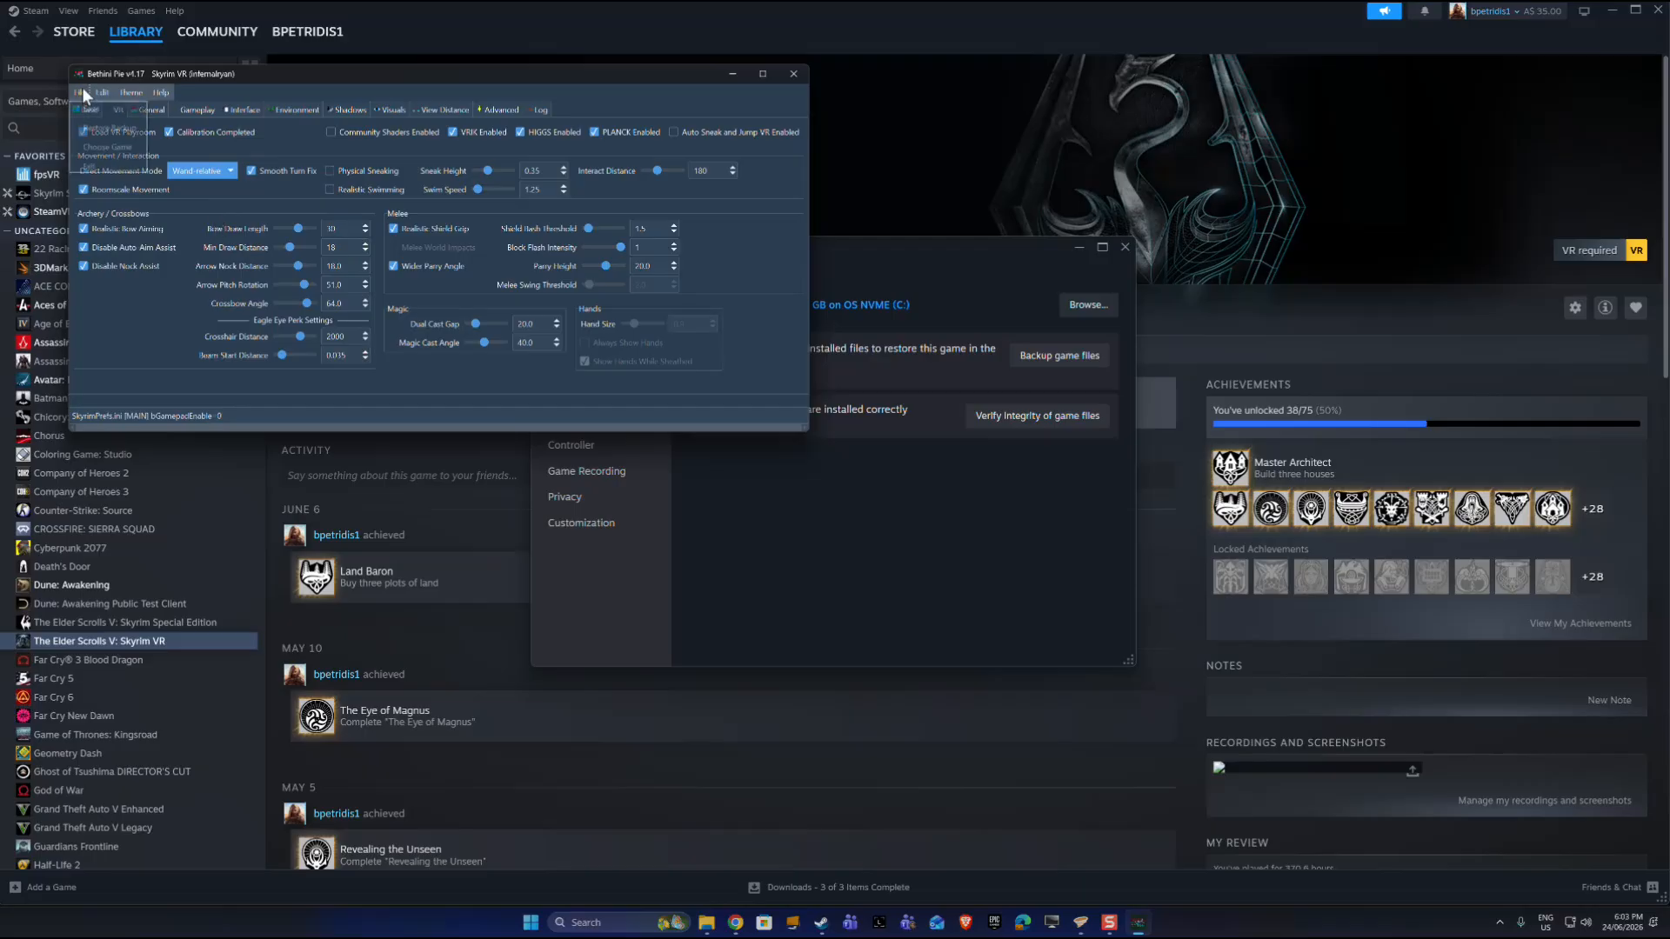
click(97, 98)
click(74, 91)
click(73, 90)
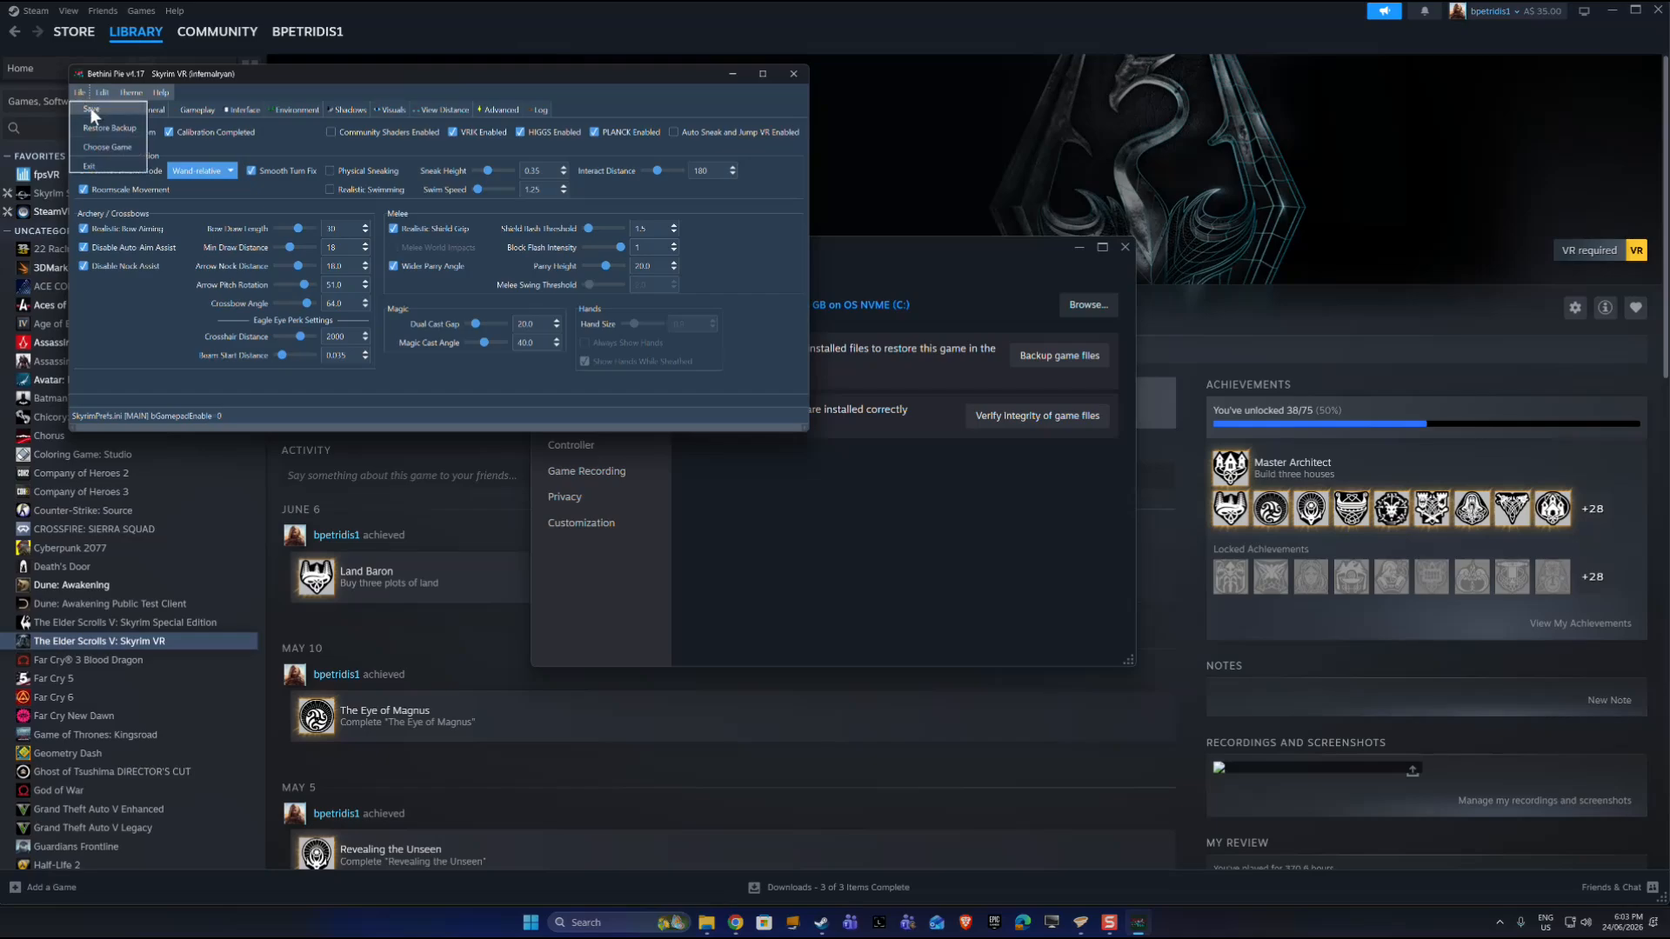
click(104, 109)
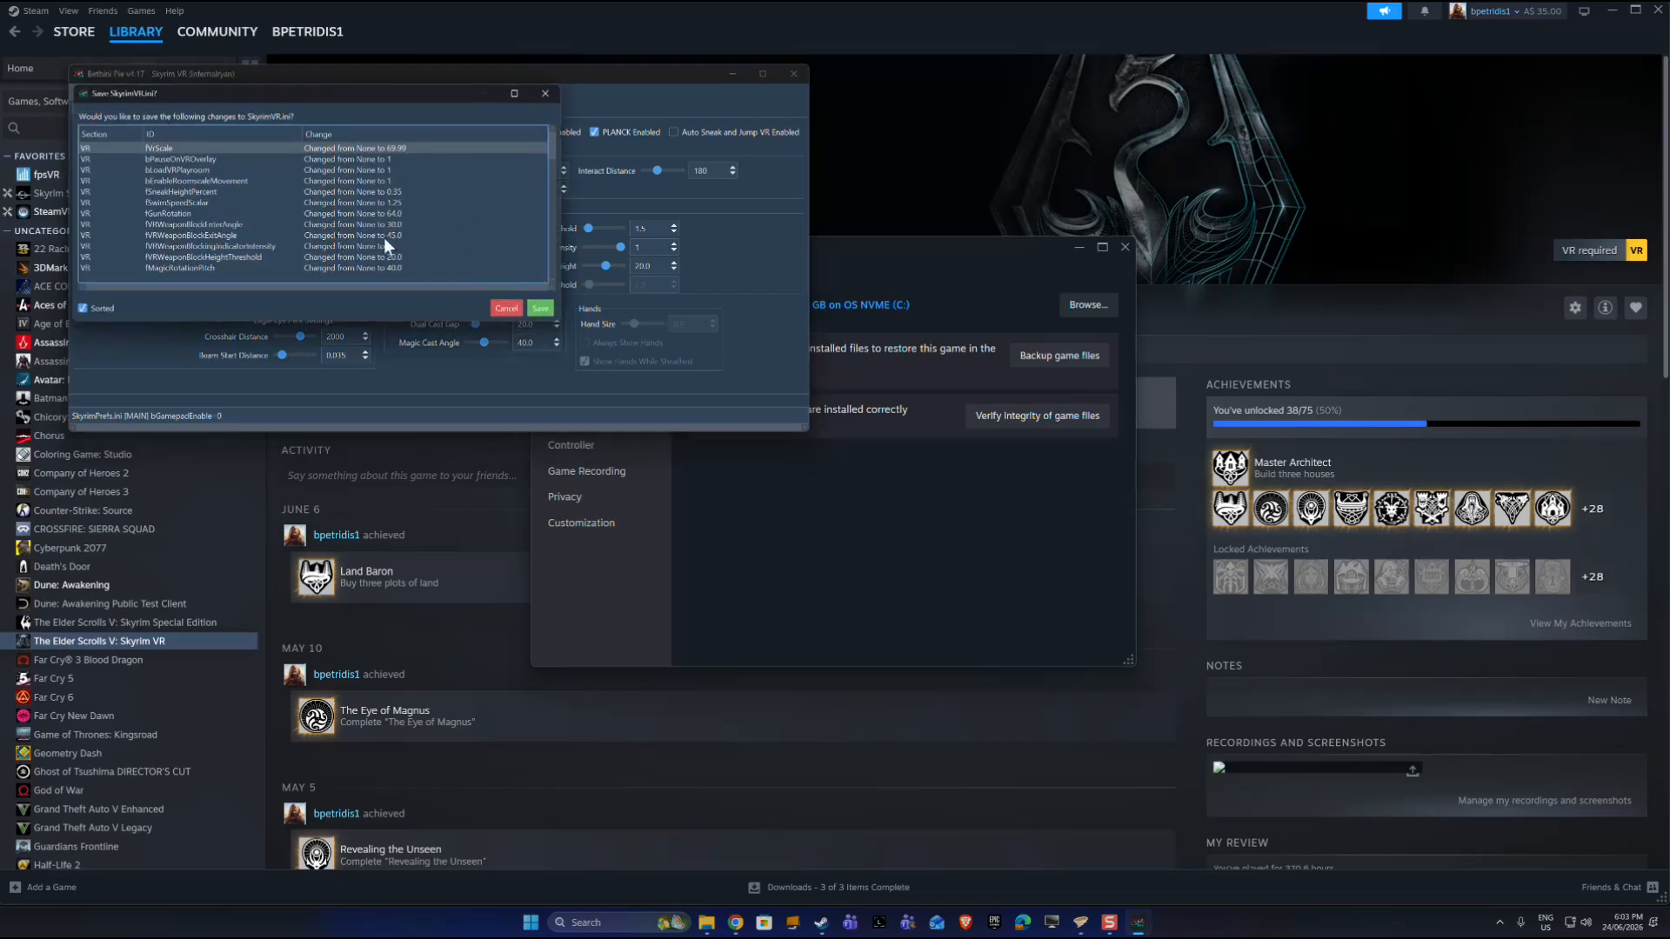
click(541, 308)
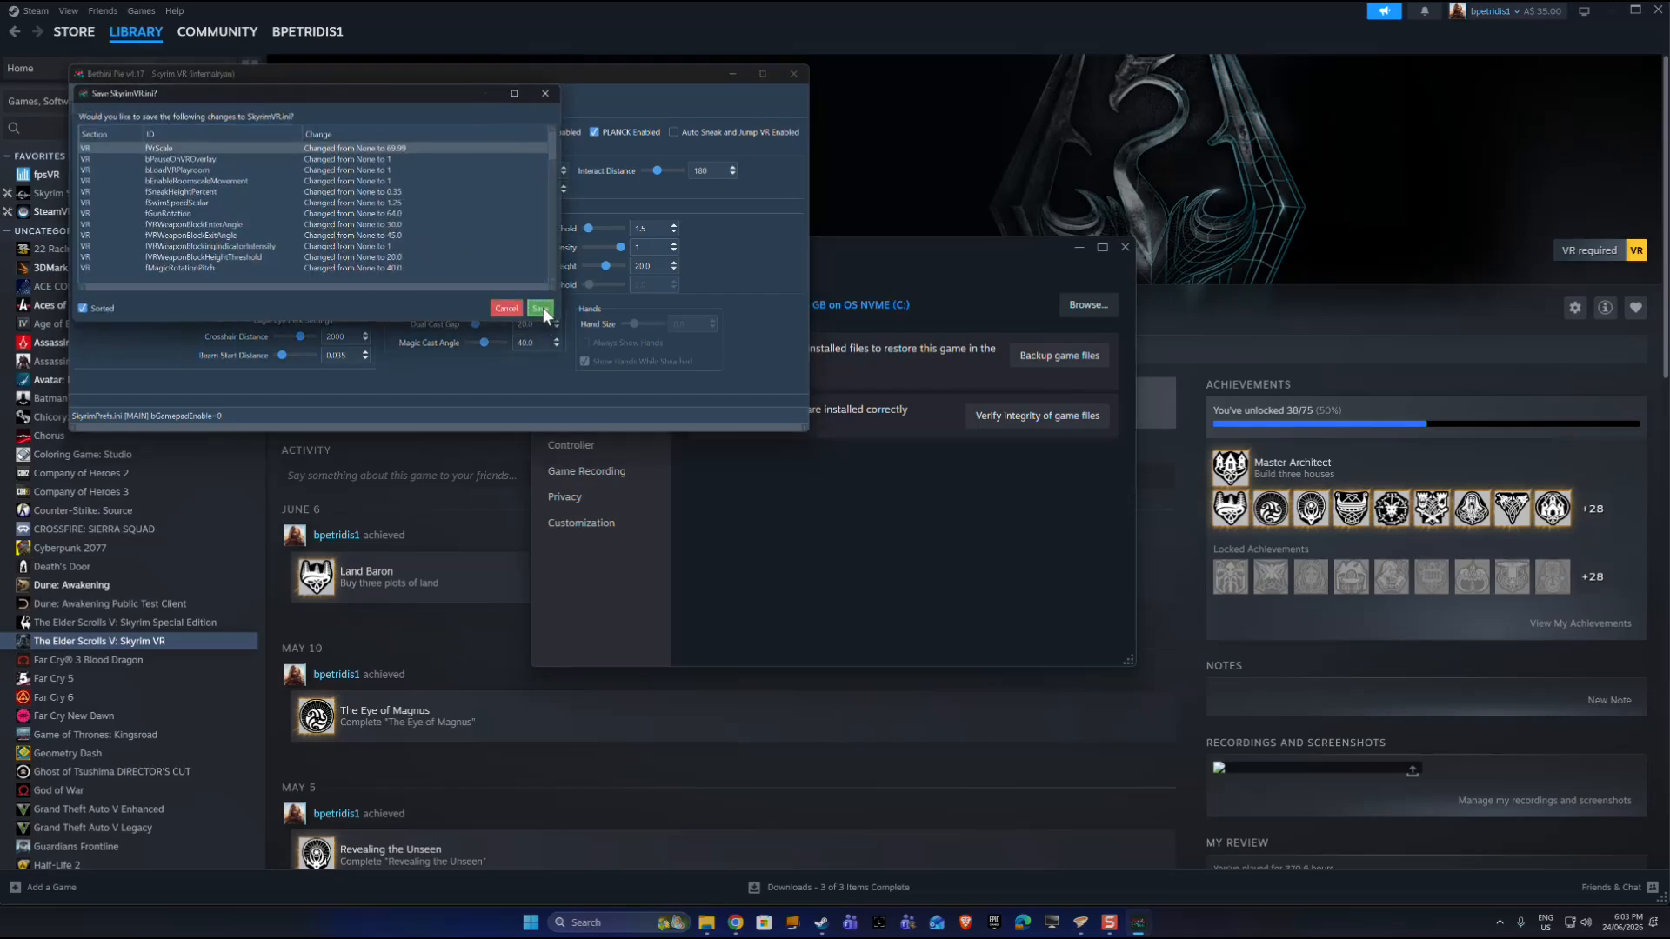
click(402, 307)
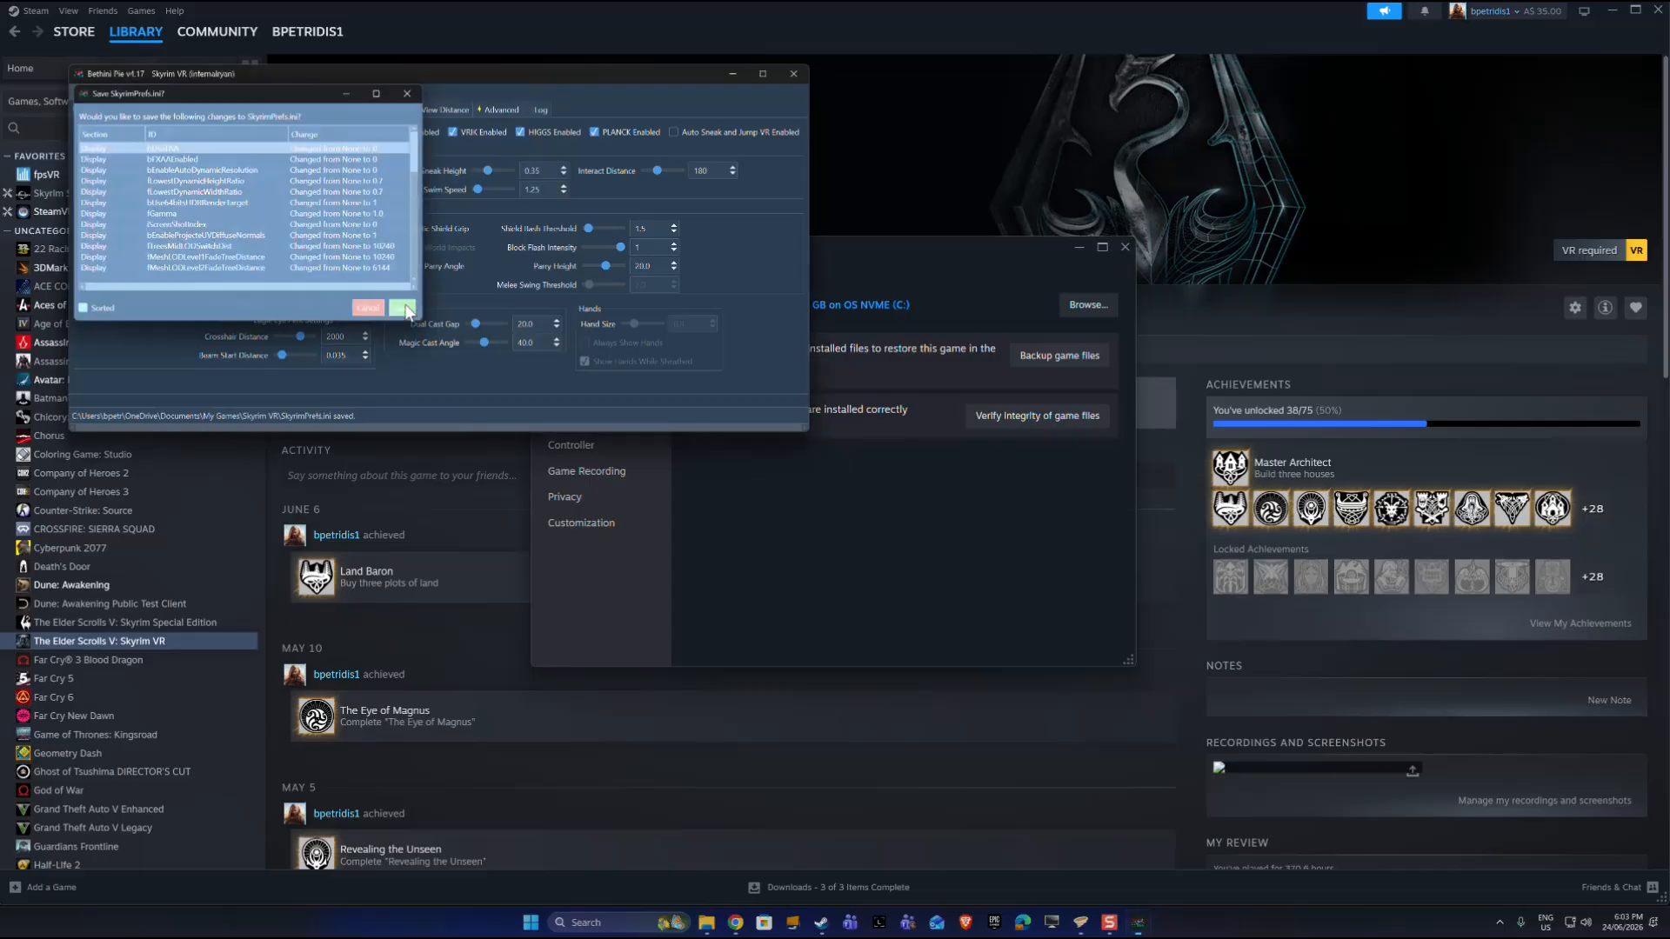
Step: Quit Bethini Pie, then close the game's Steam properties window and switch to Vortex
click(794, 76)
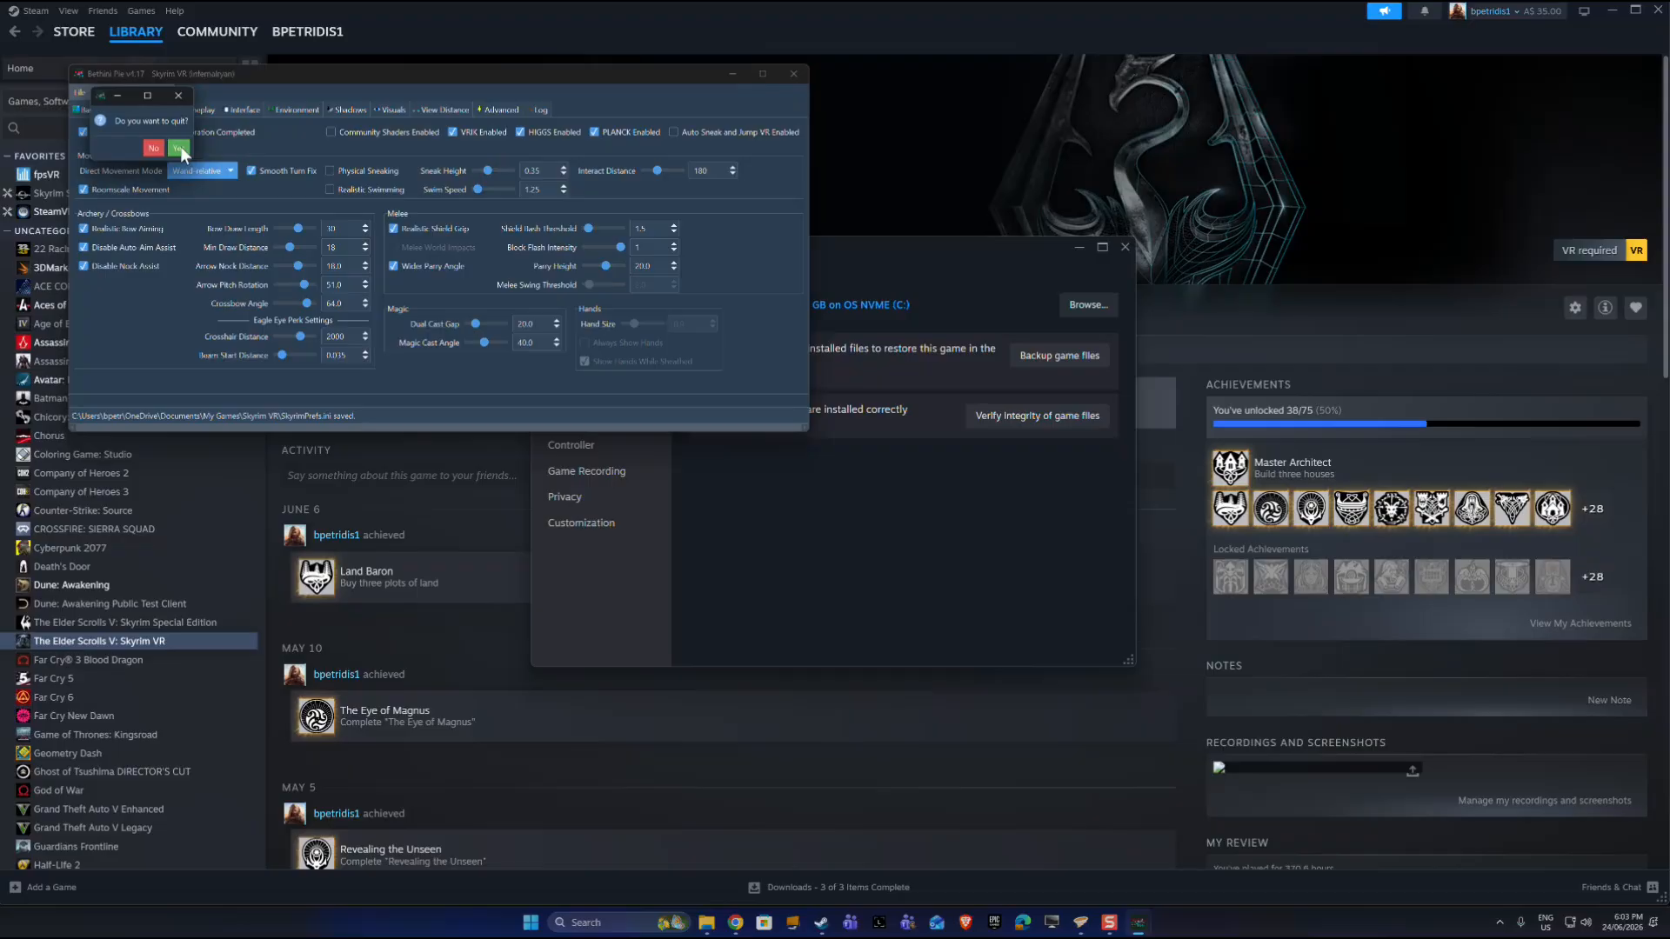
click(179, 147)
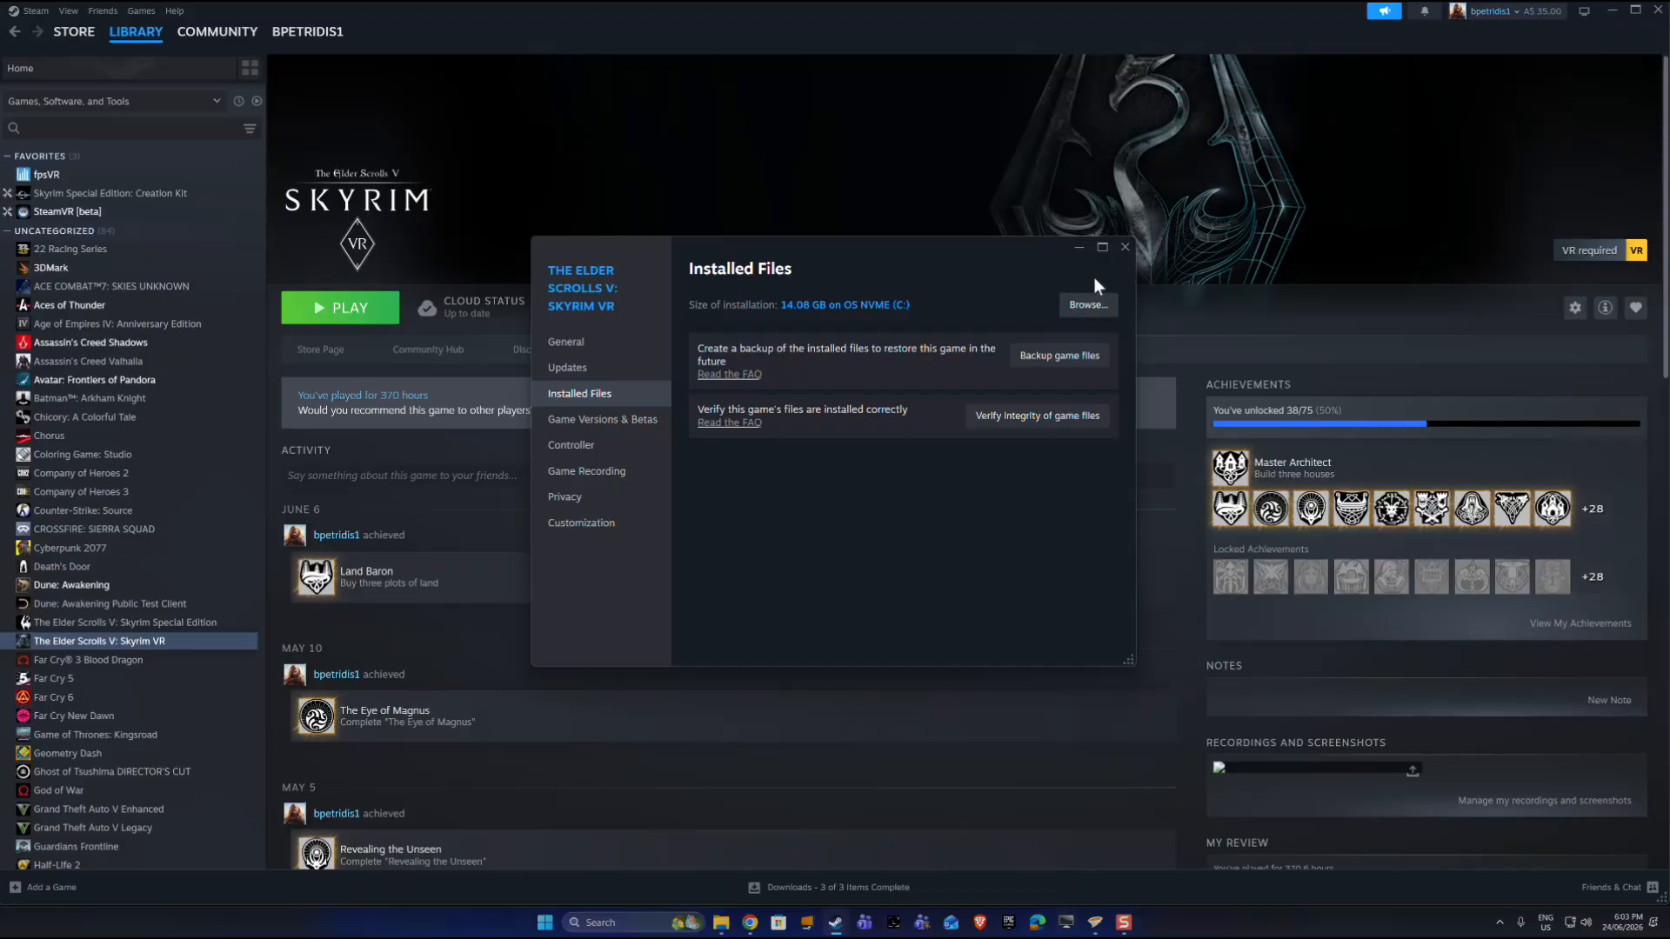
click(1124, 247)
click(1100, 924)
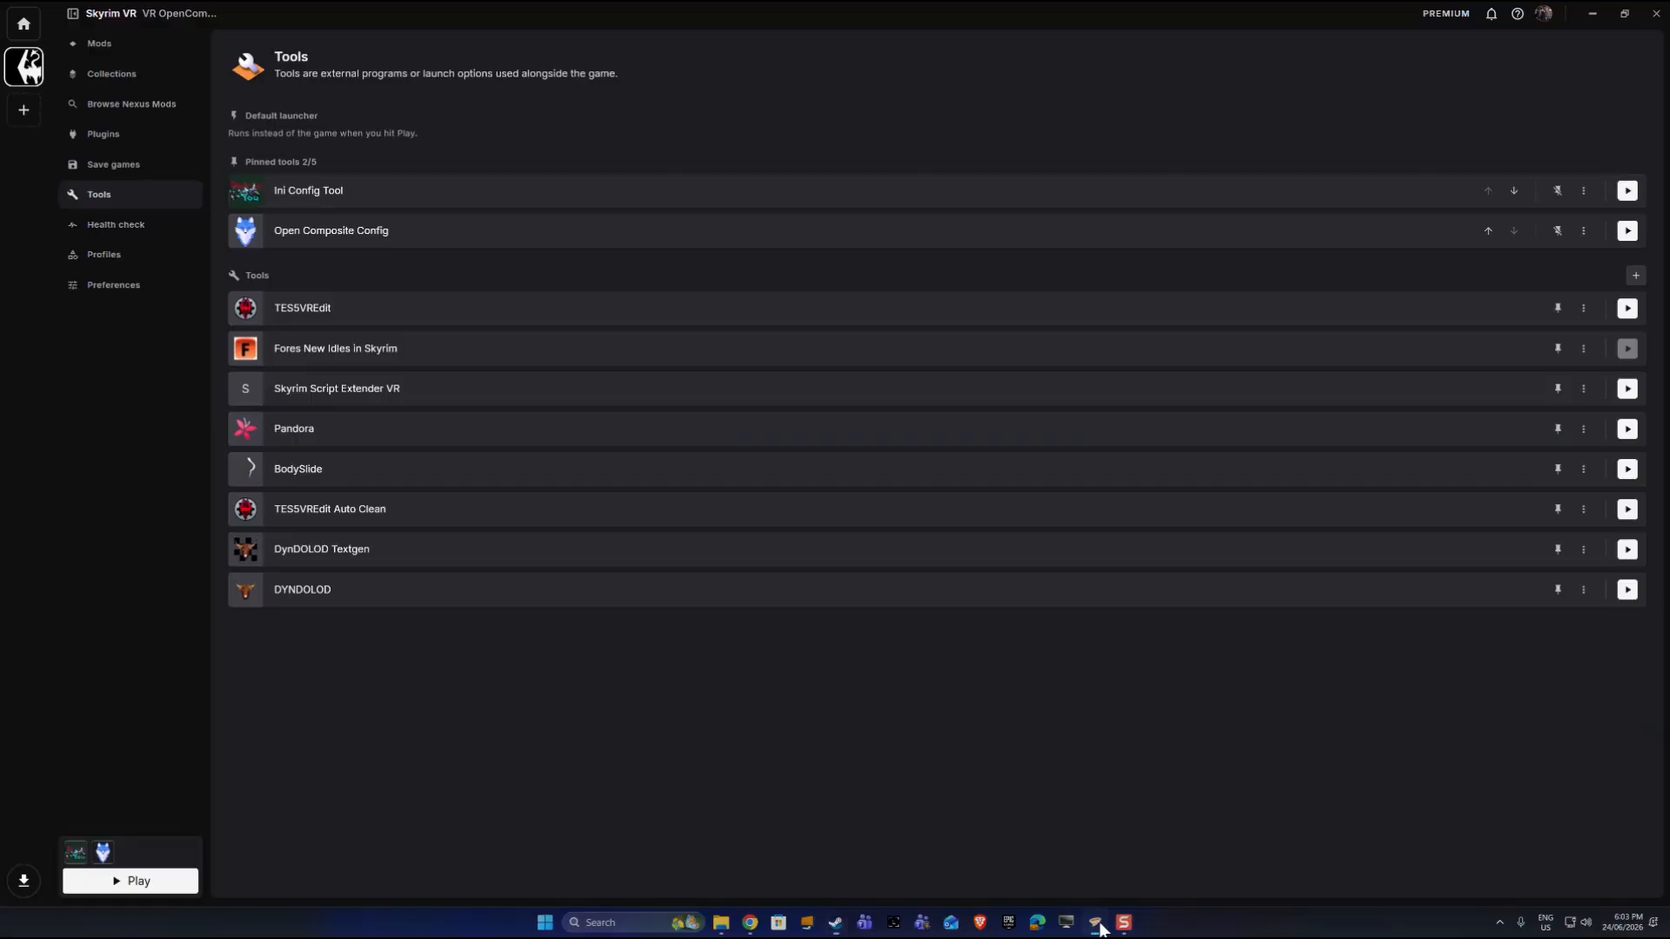
Step: Reopen the Ini Config Tool to review the Bethini presets, then close it
click(1628, 195)
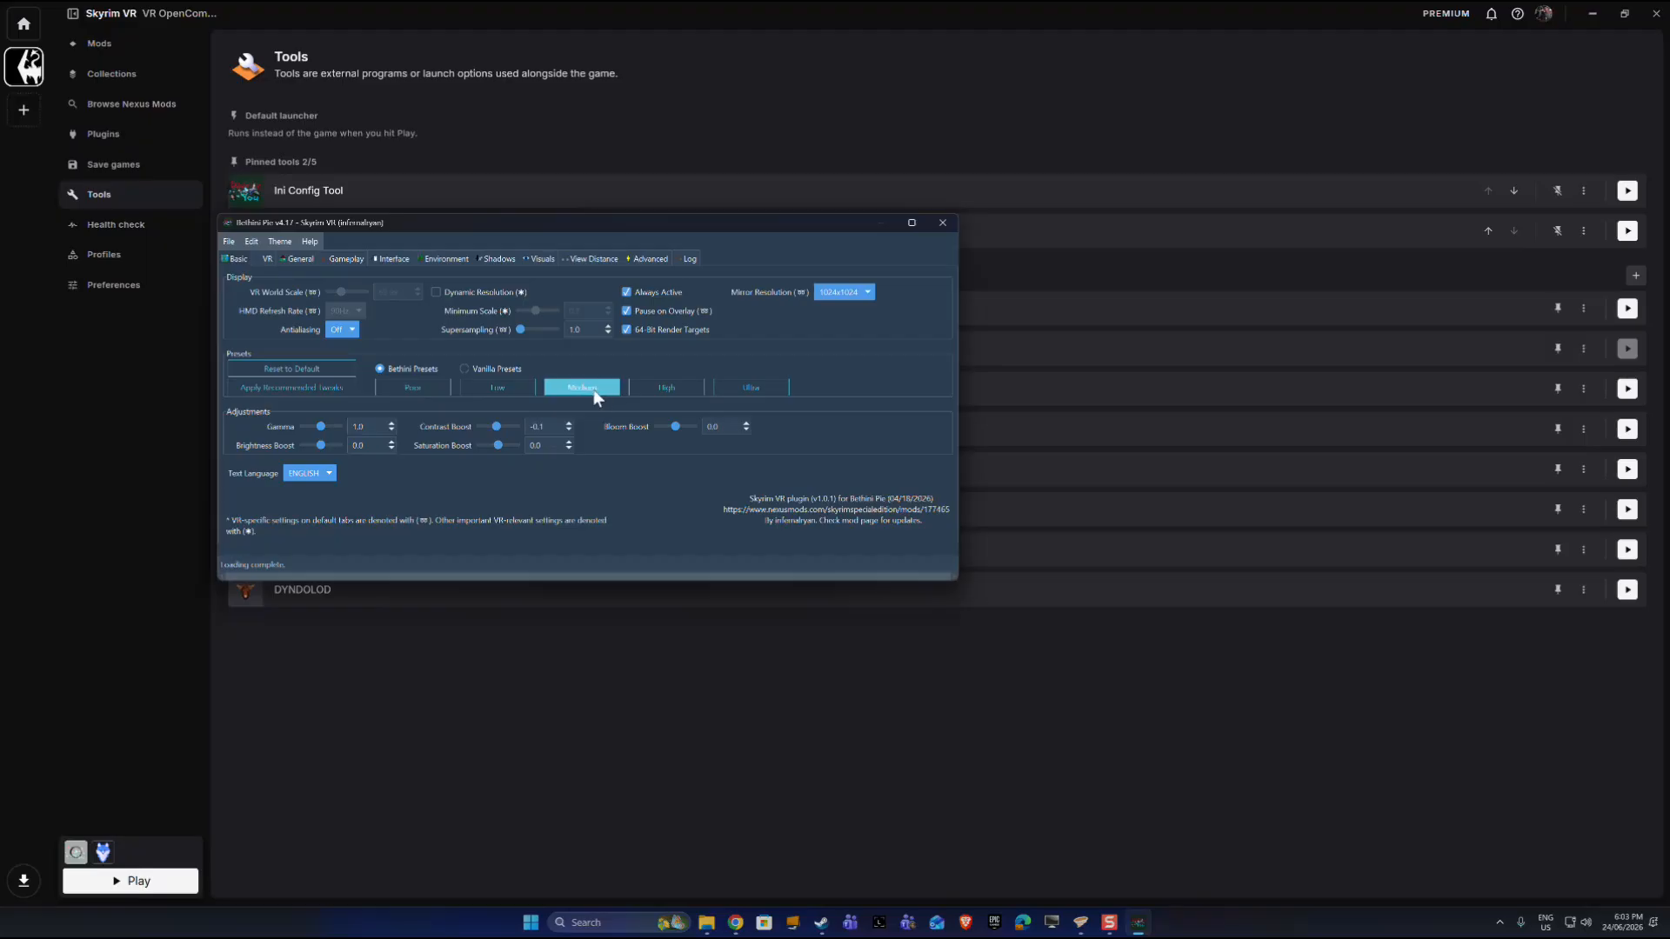
click(942, 225)
click(329, 296)
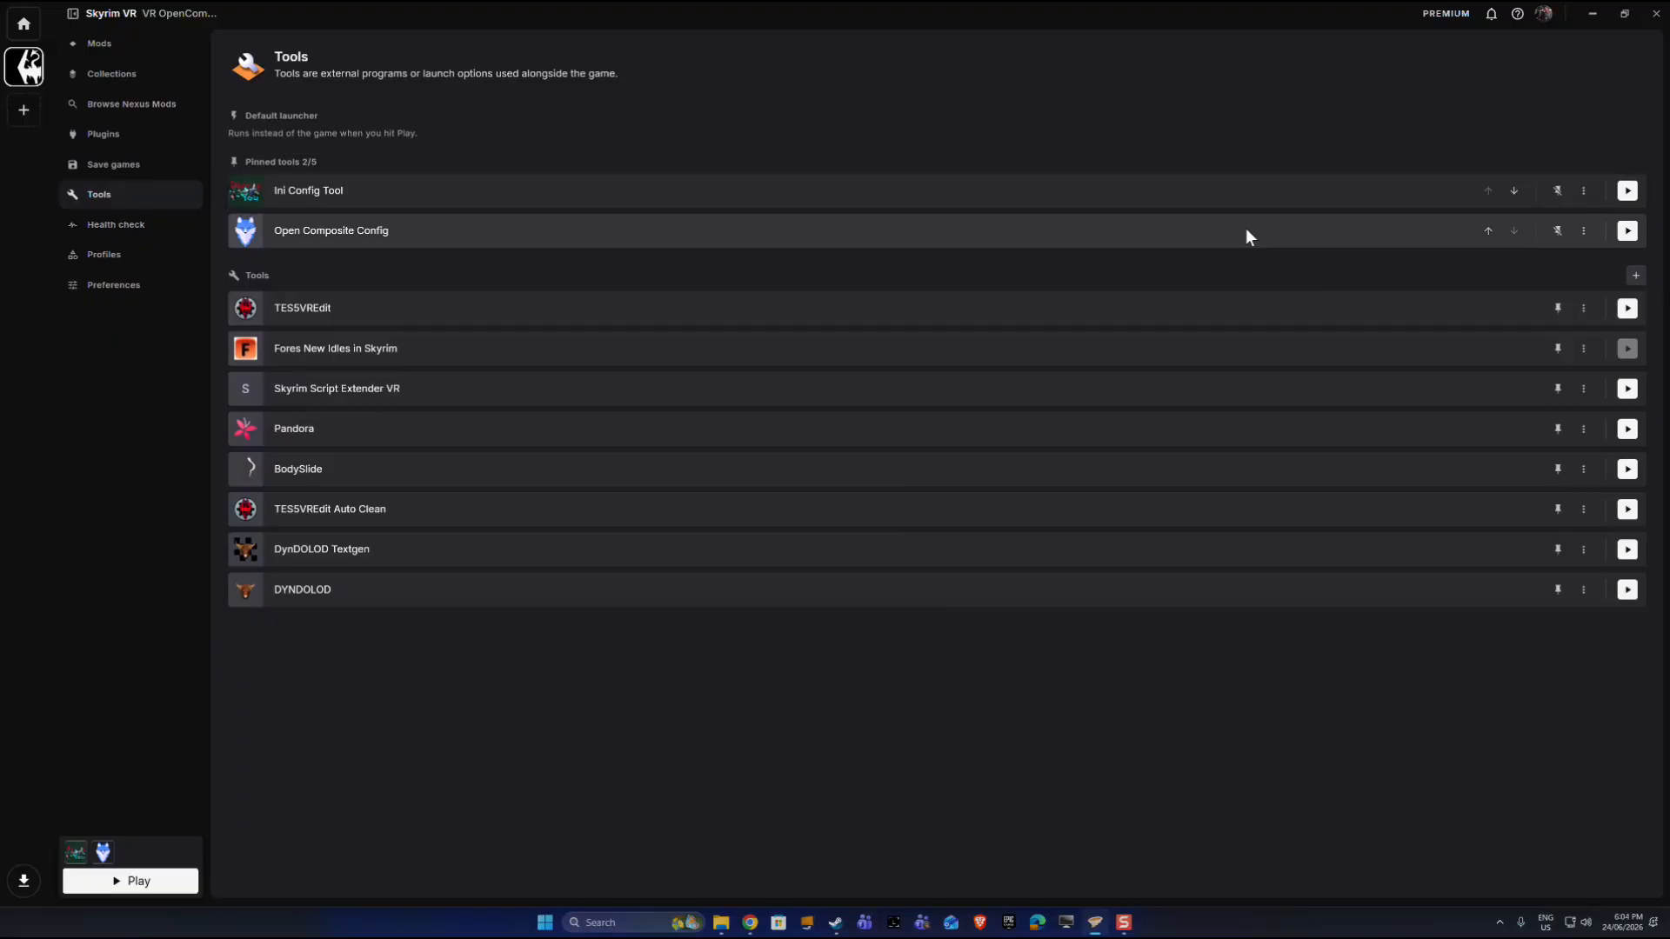
Step: Launch the Open Composite Config tool and enable VRIK Knuckles support
click(1628, 232)
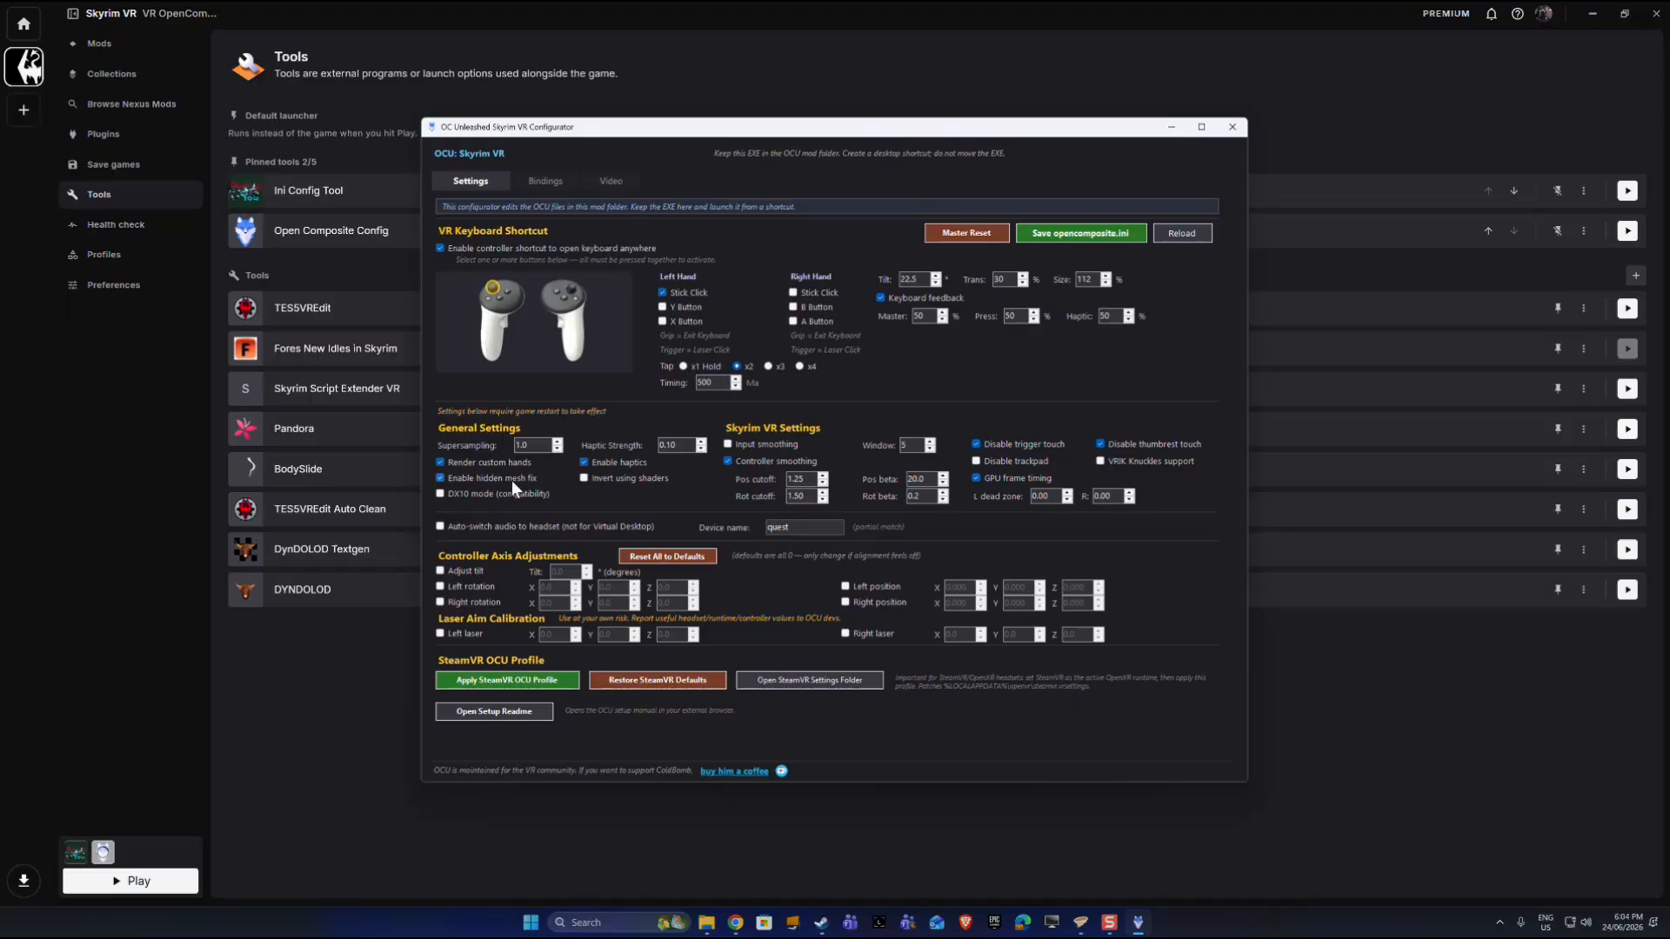
click(1102, 462)
Step: Select the VR Safe preset for the gameplay controller bindings and check the action assigned to the A button
click(553, 182)
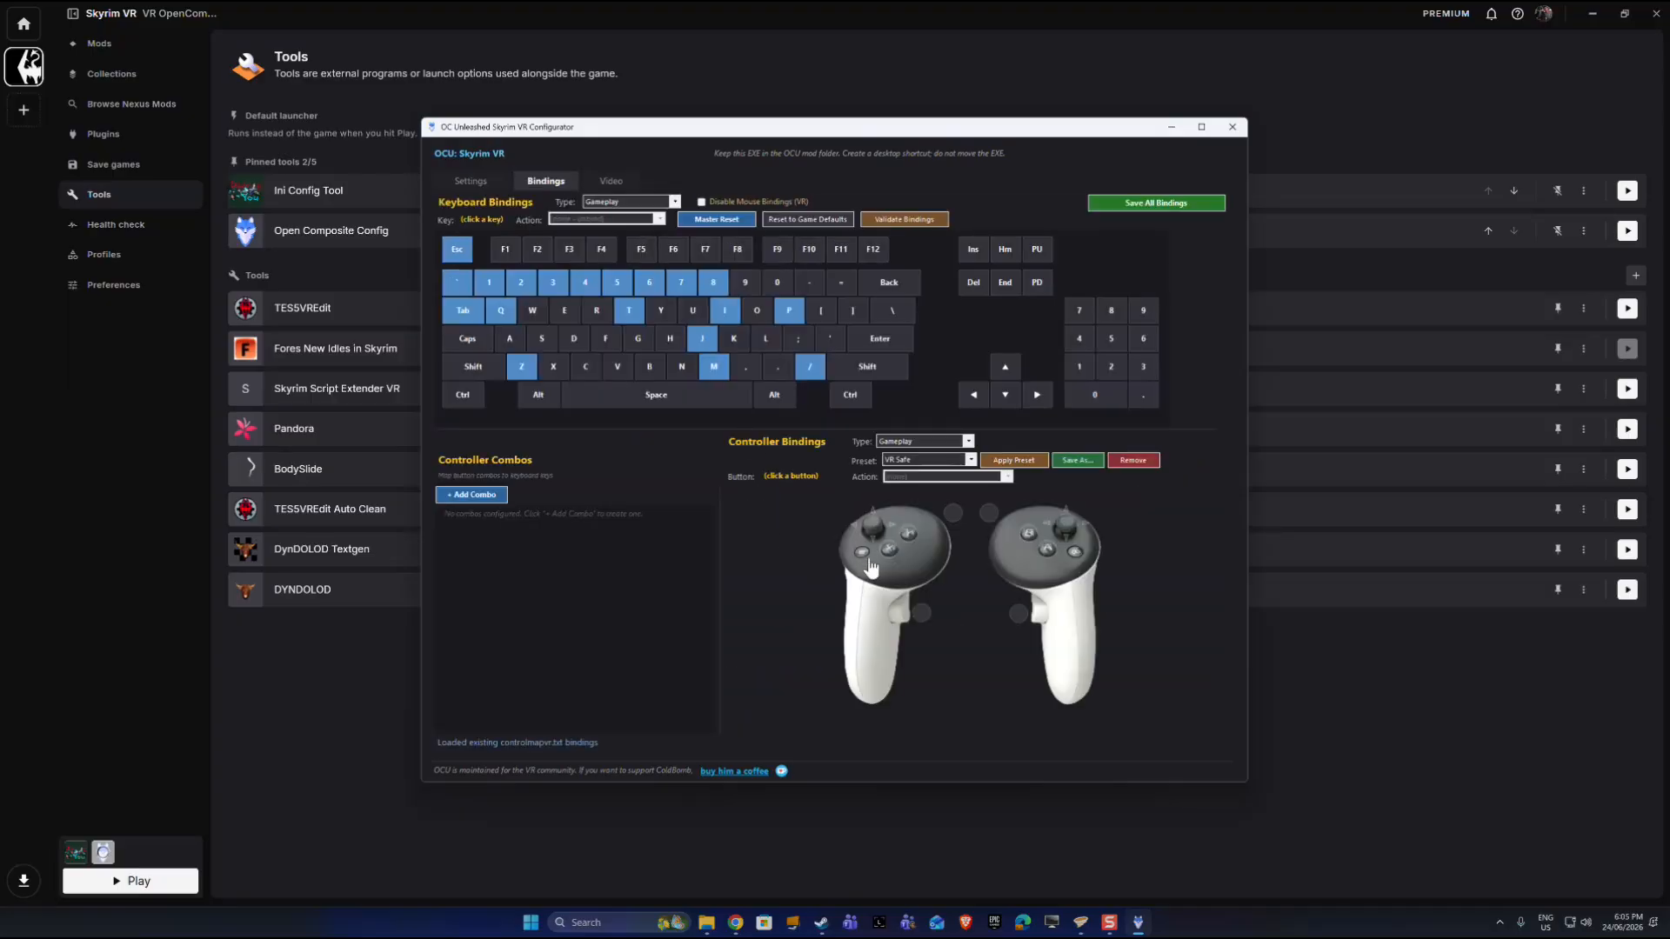
click(970, 461)
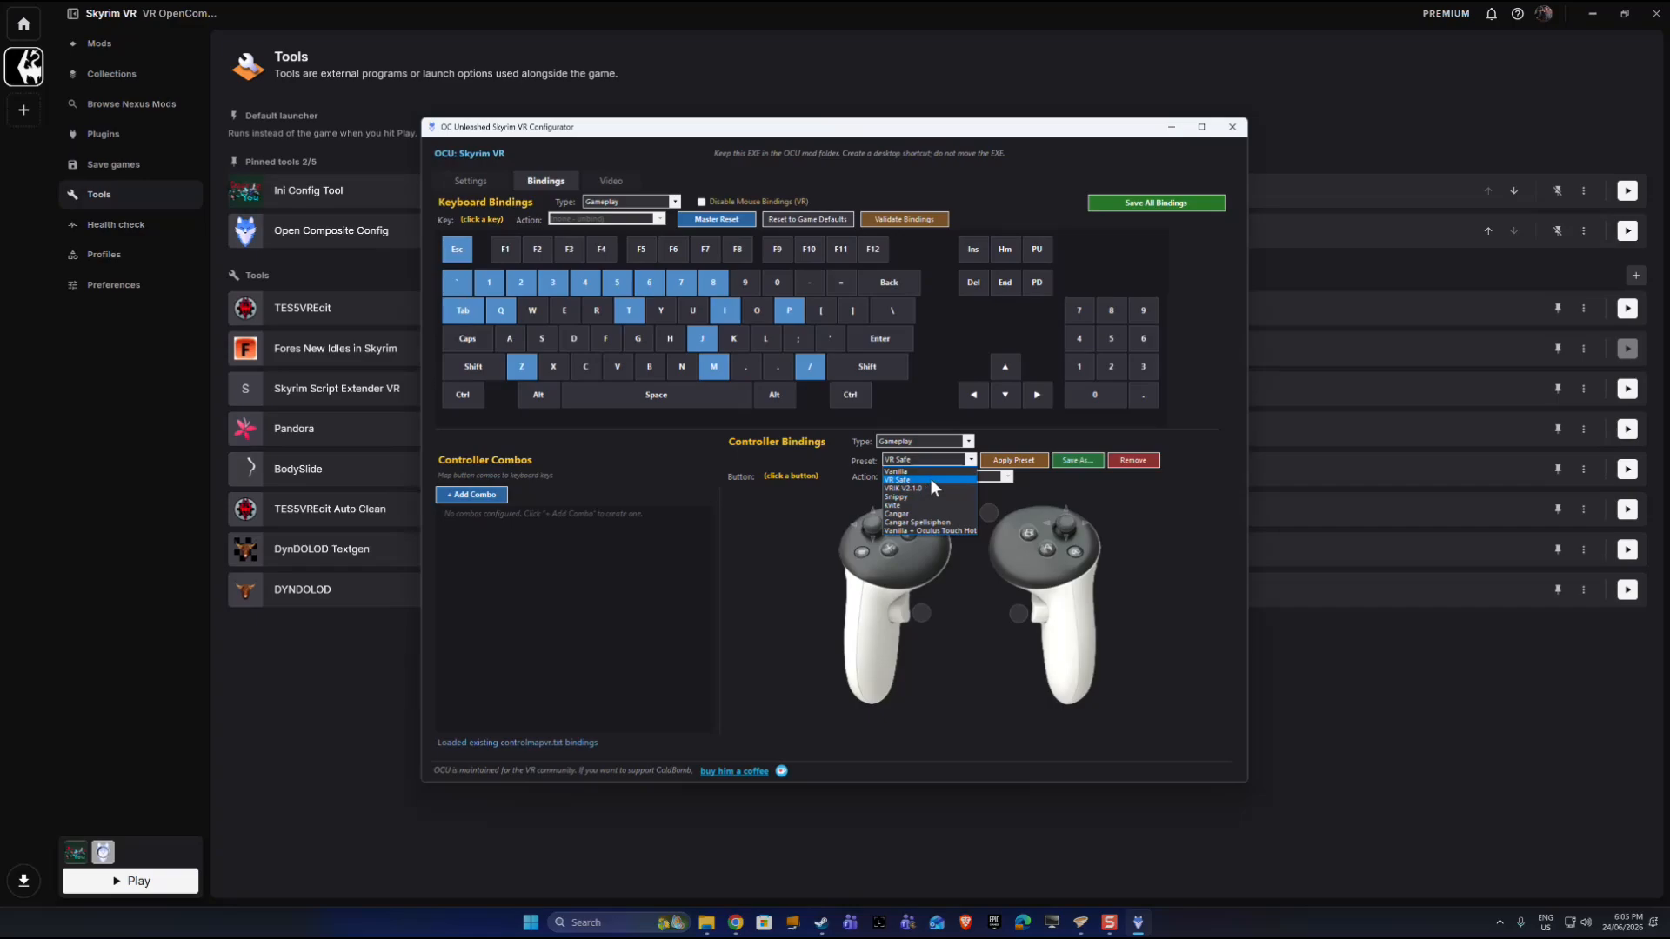
click(930, 478)
click(1048, 550)
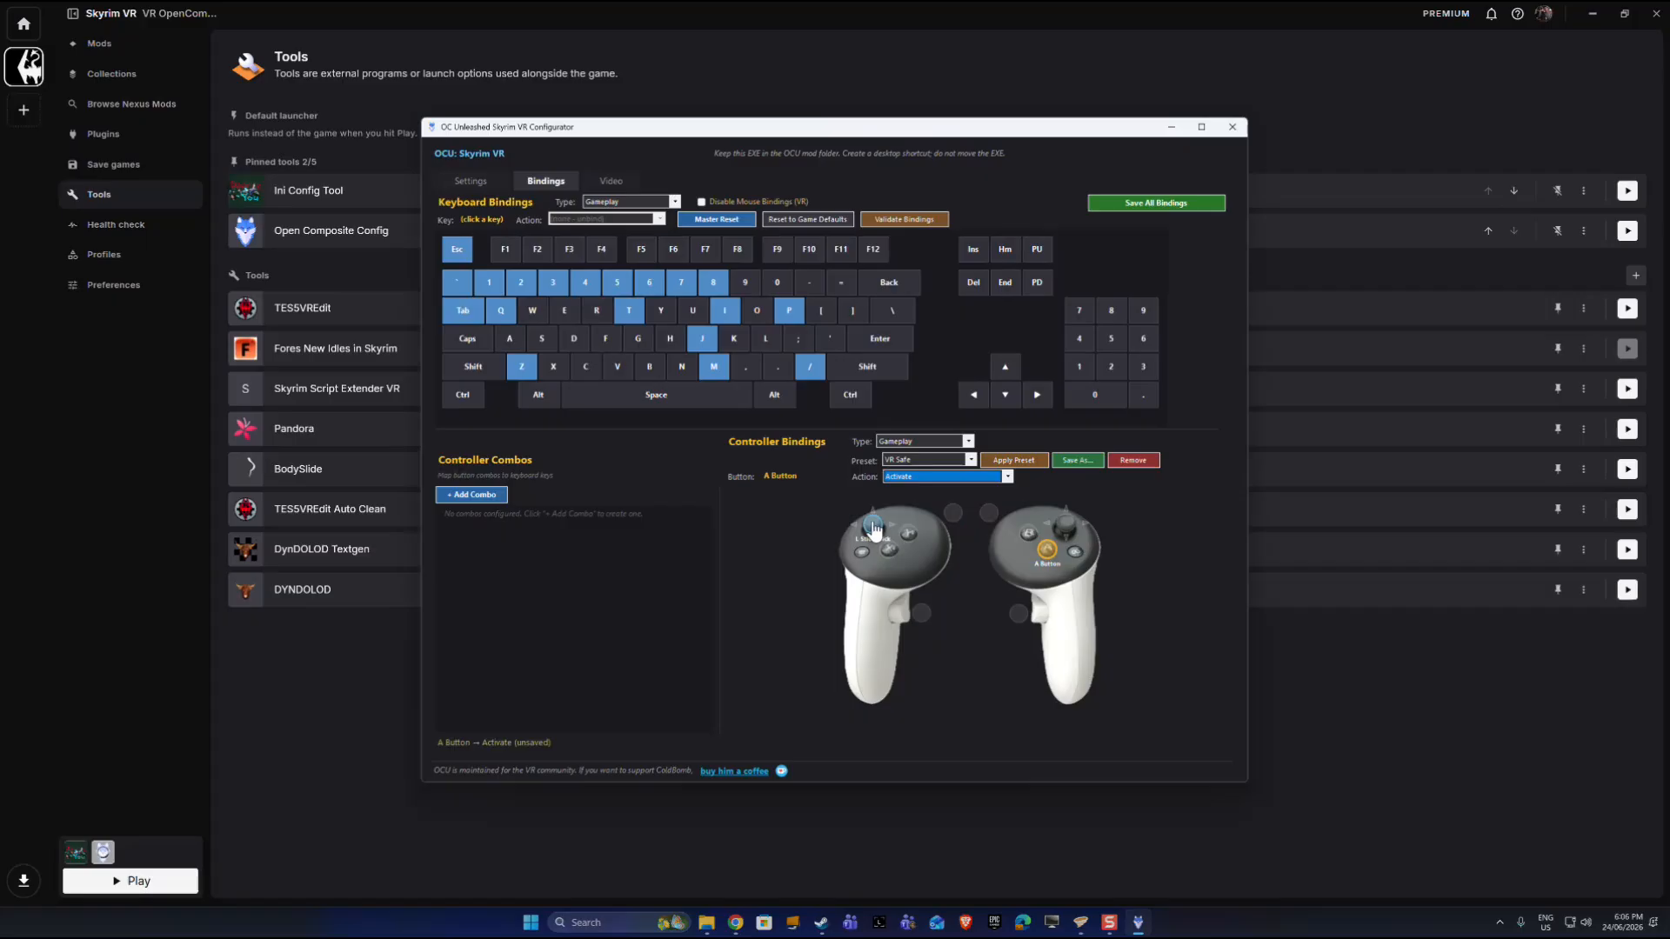
Step: Add a controller combo that fires the O key on a triple tap of the left stick click
click(484, 494)
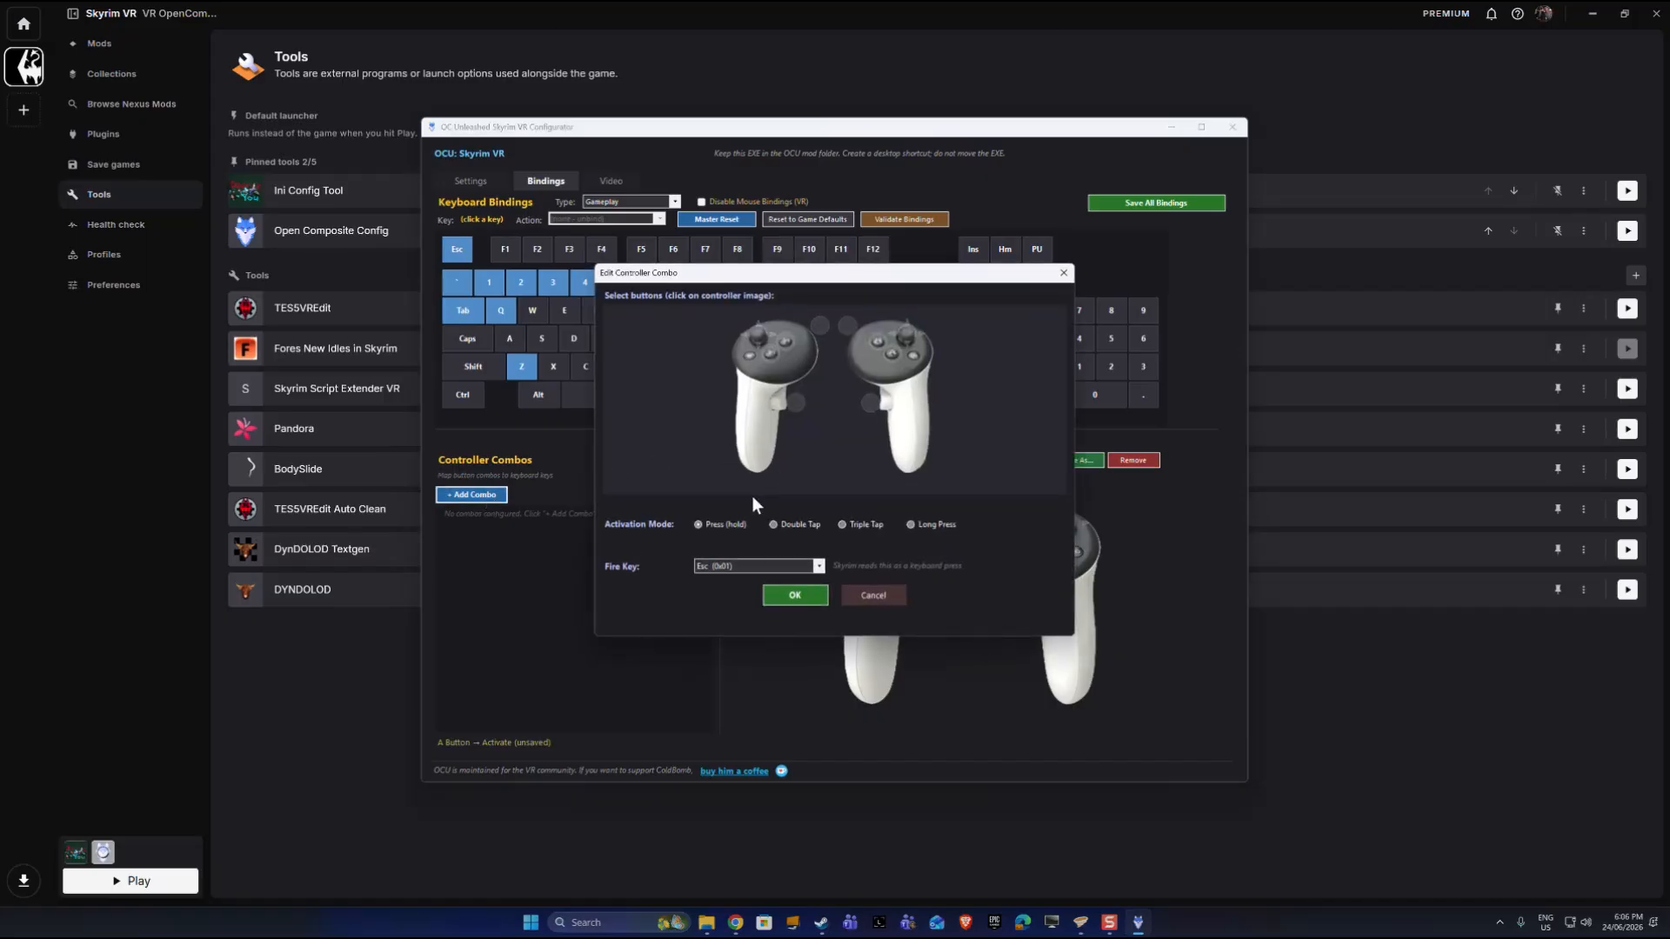
click(818, 566)
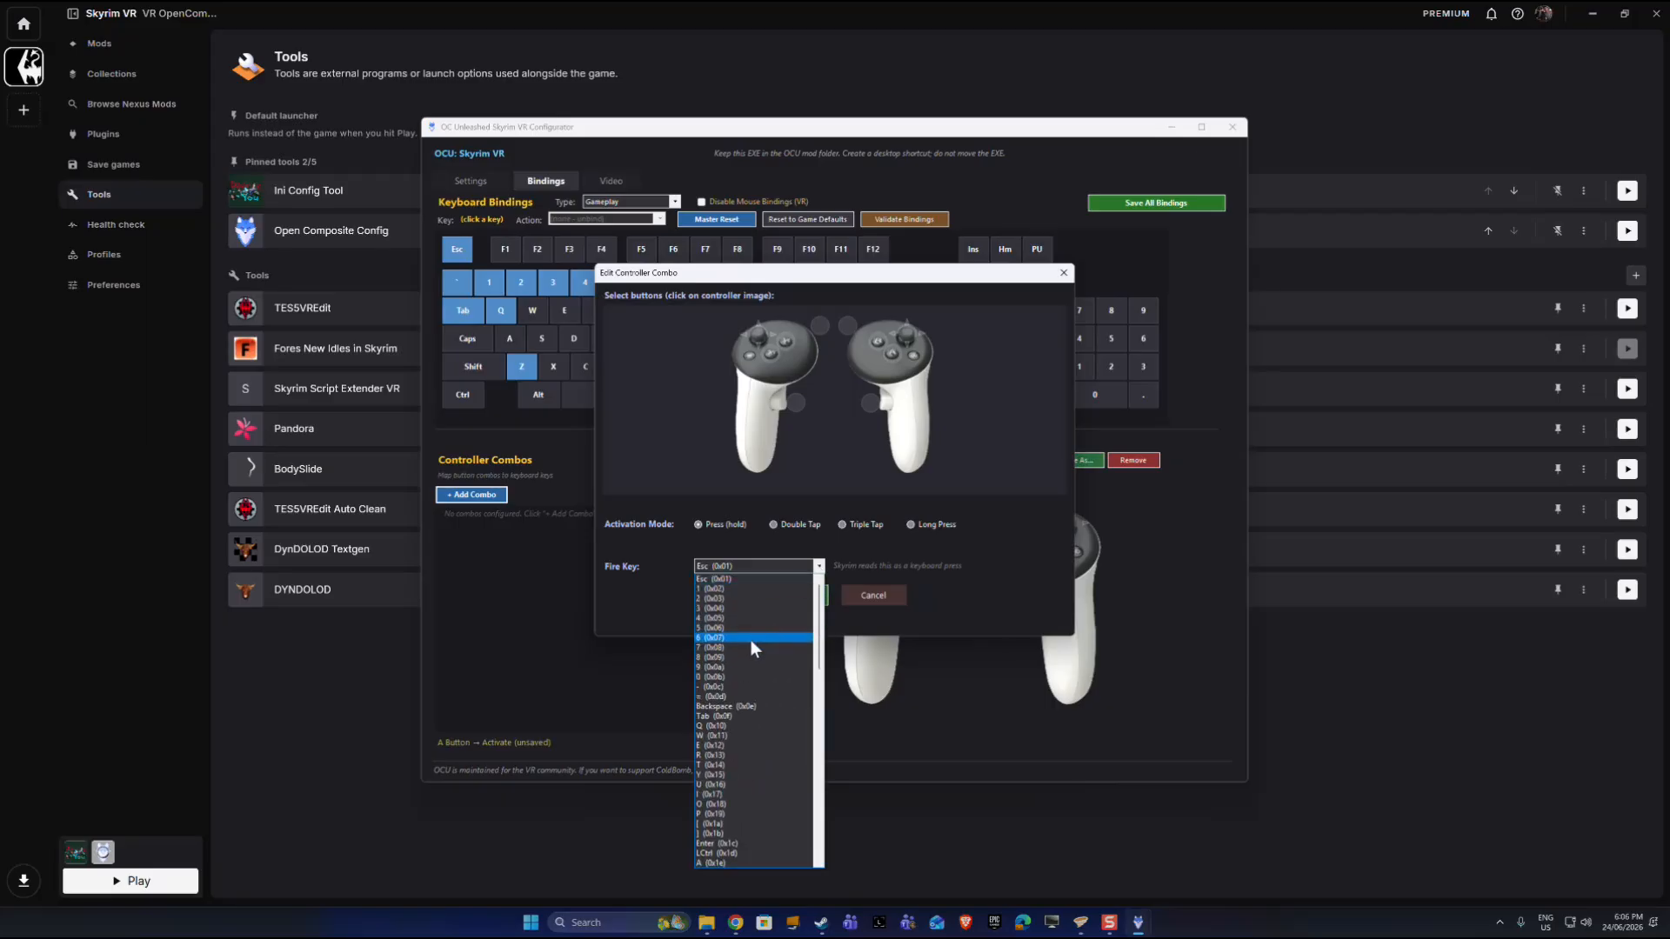
click(743, 800)
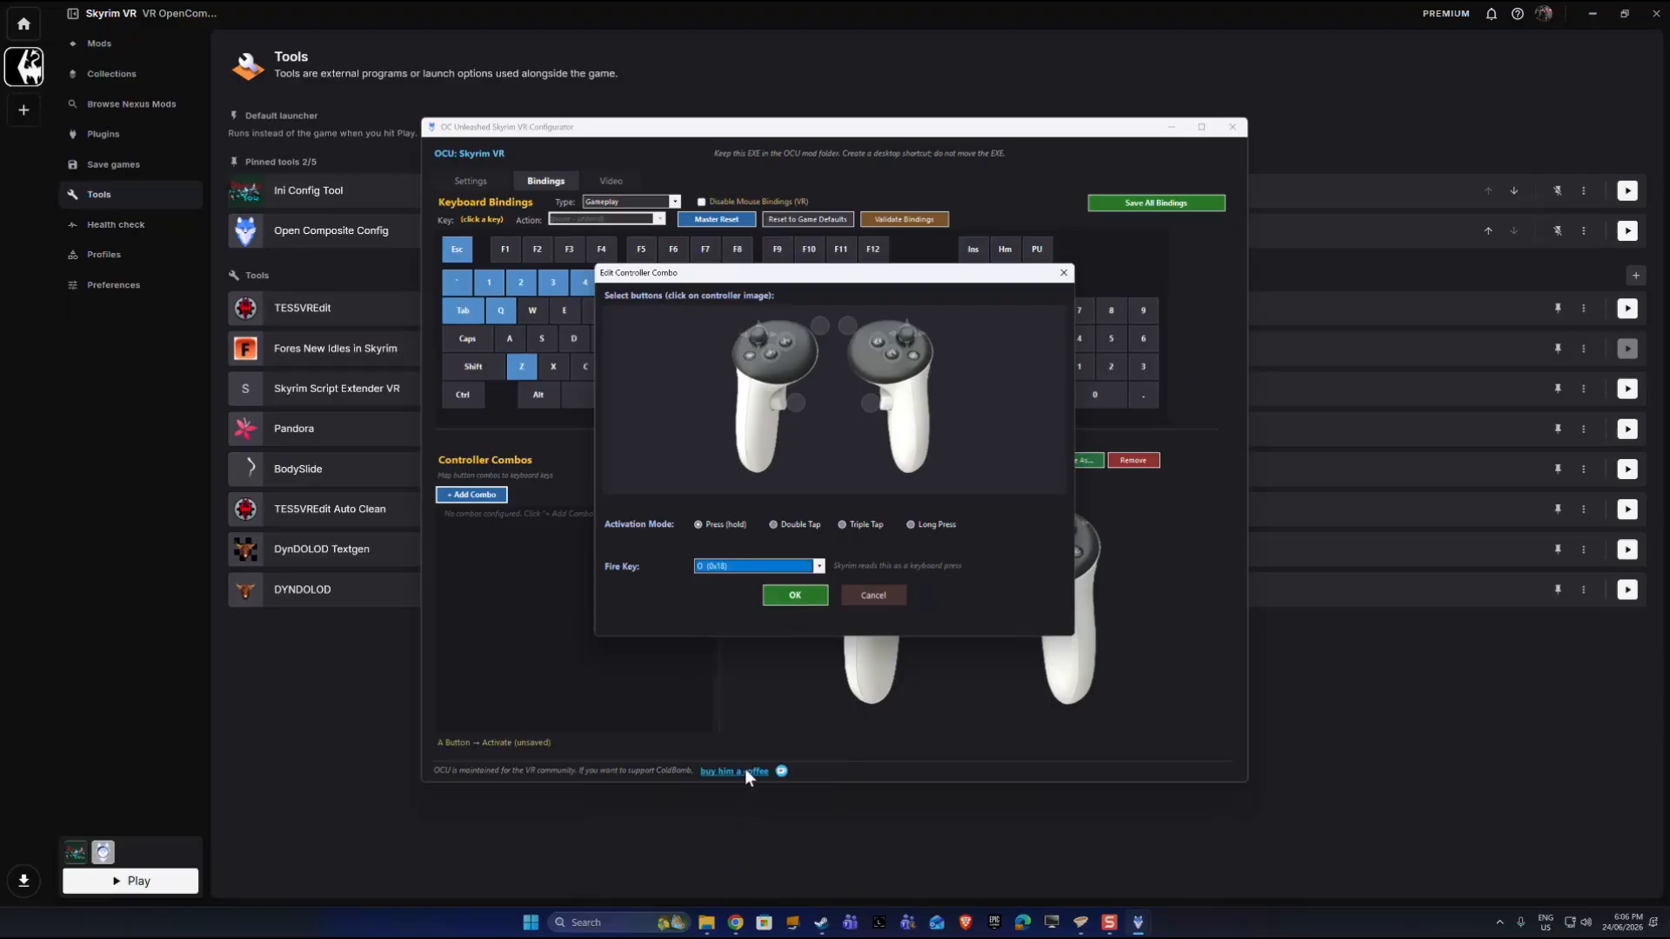
click(762, 339)
click(841, 524)
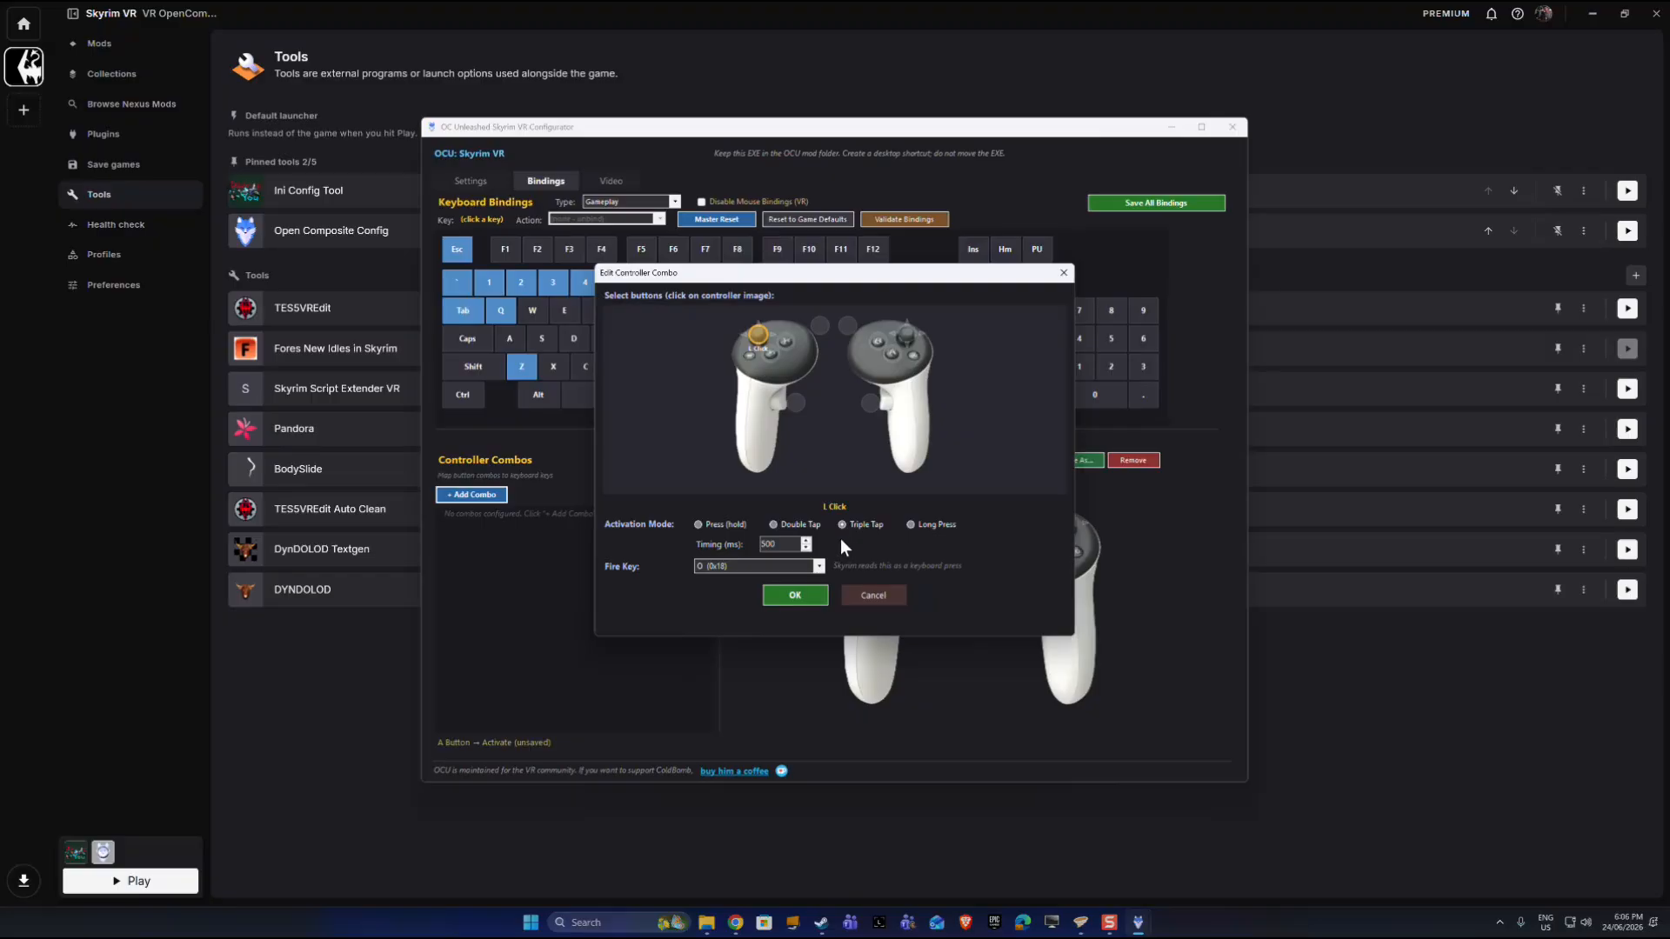
click(795, 595)
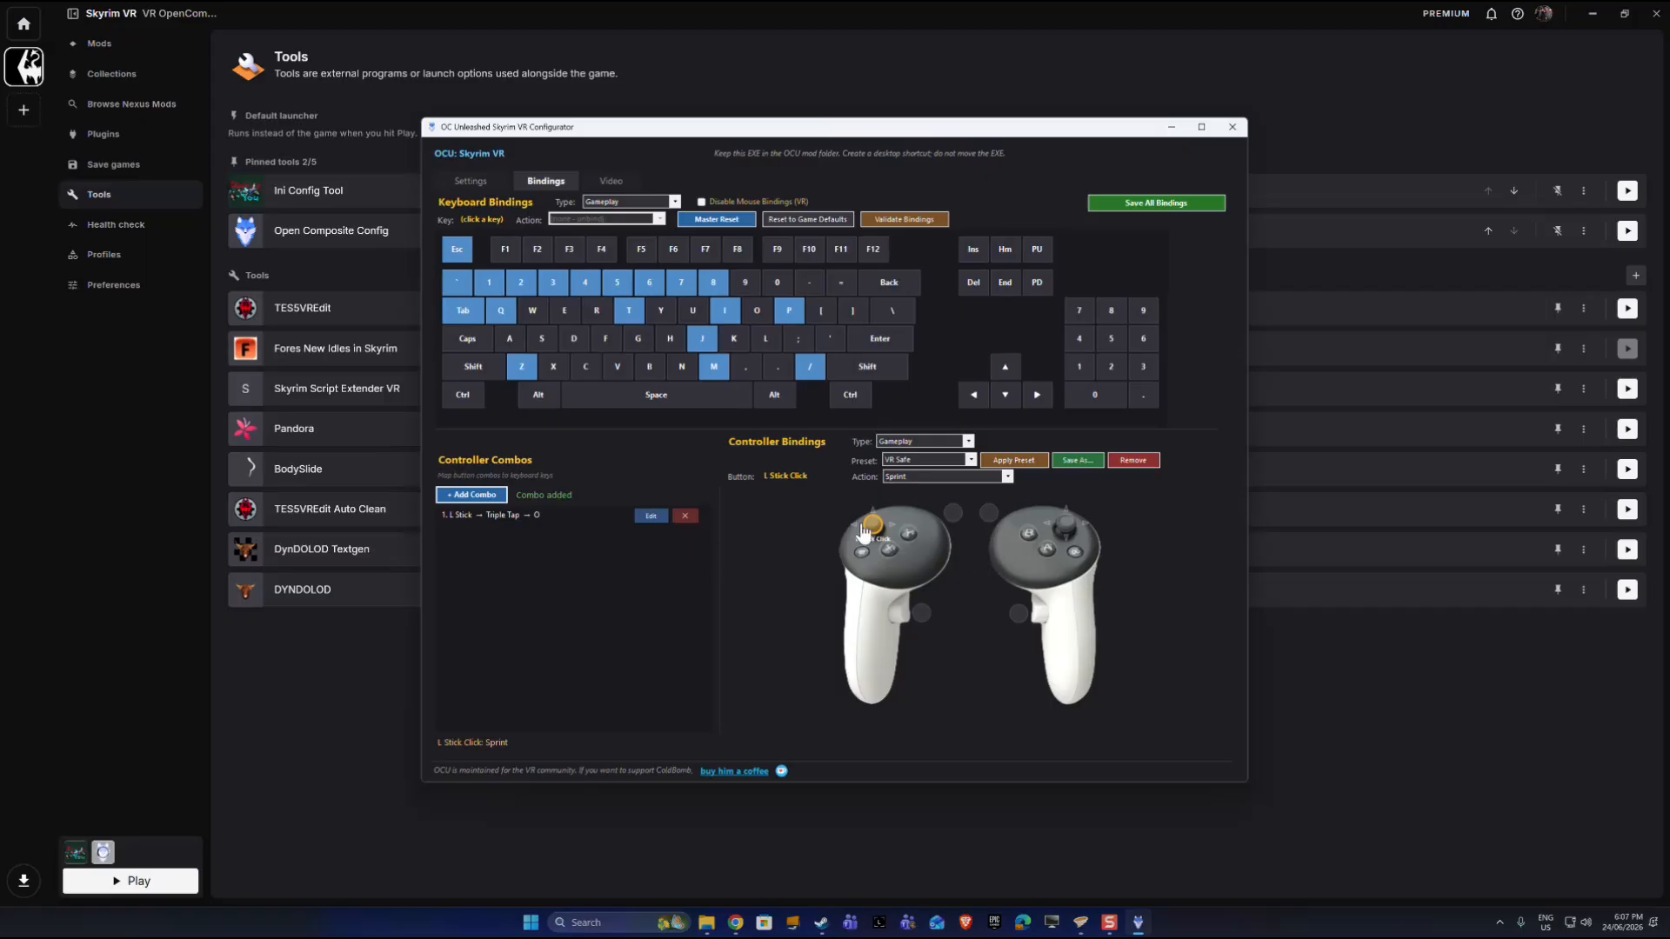
Step: Validate the bindings for startup crash patterns and save all bindings
click(918, 226)
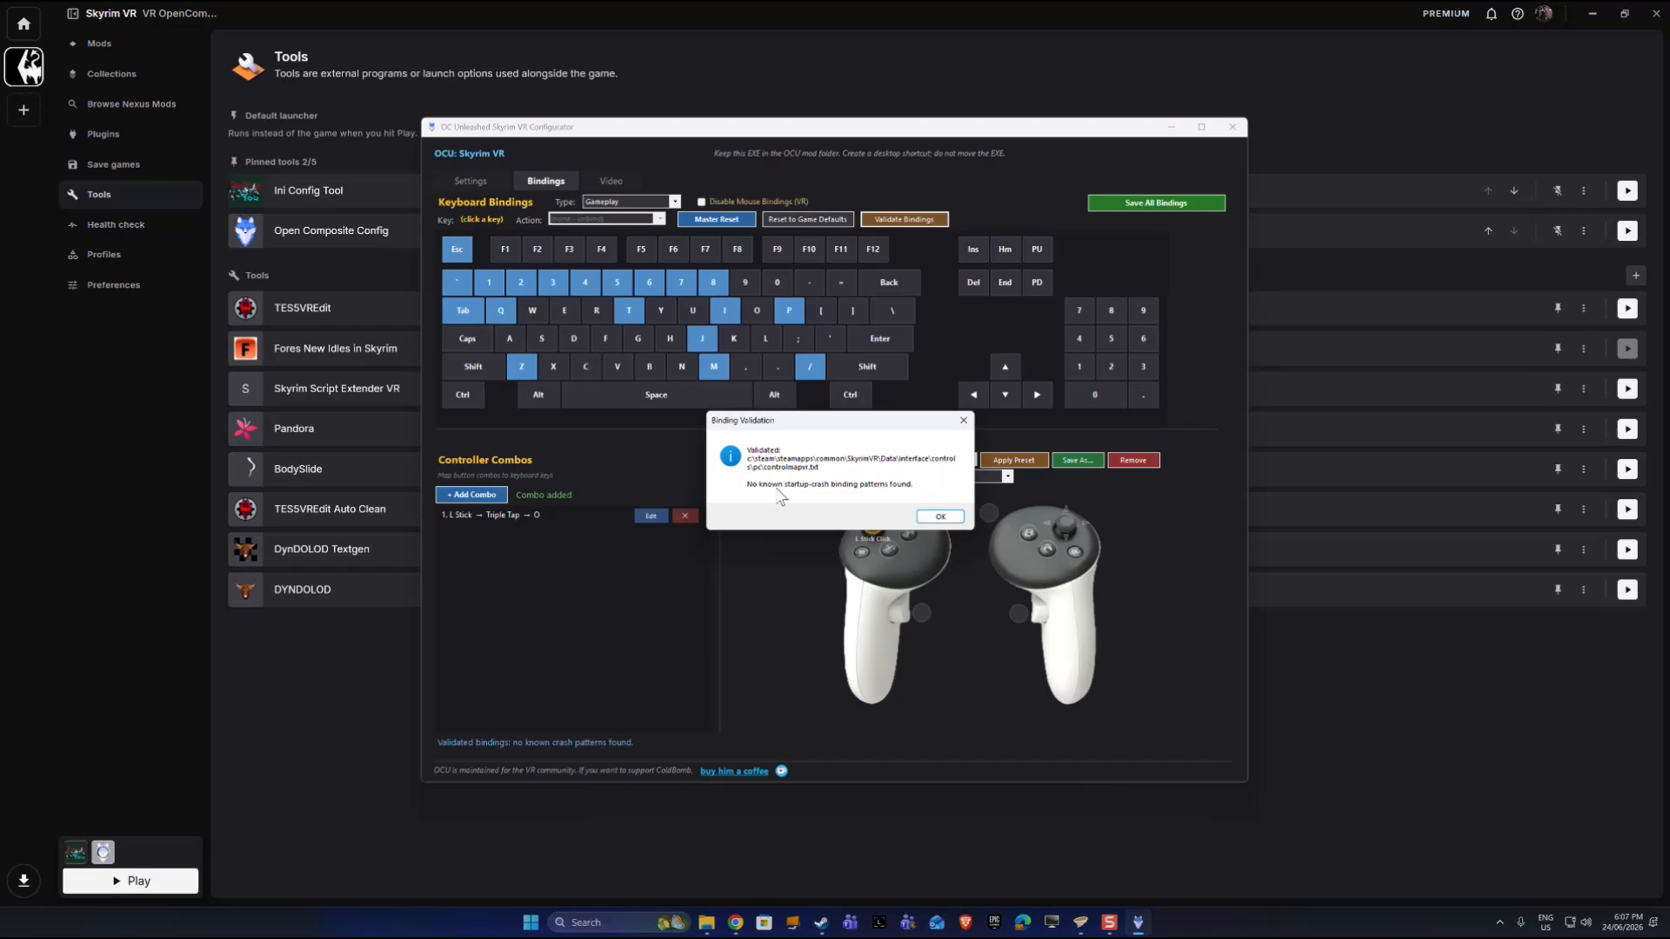
click(940, 517)
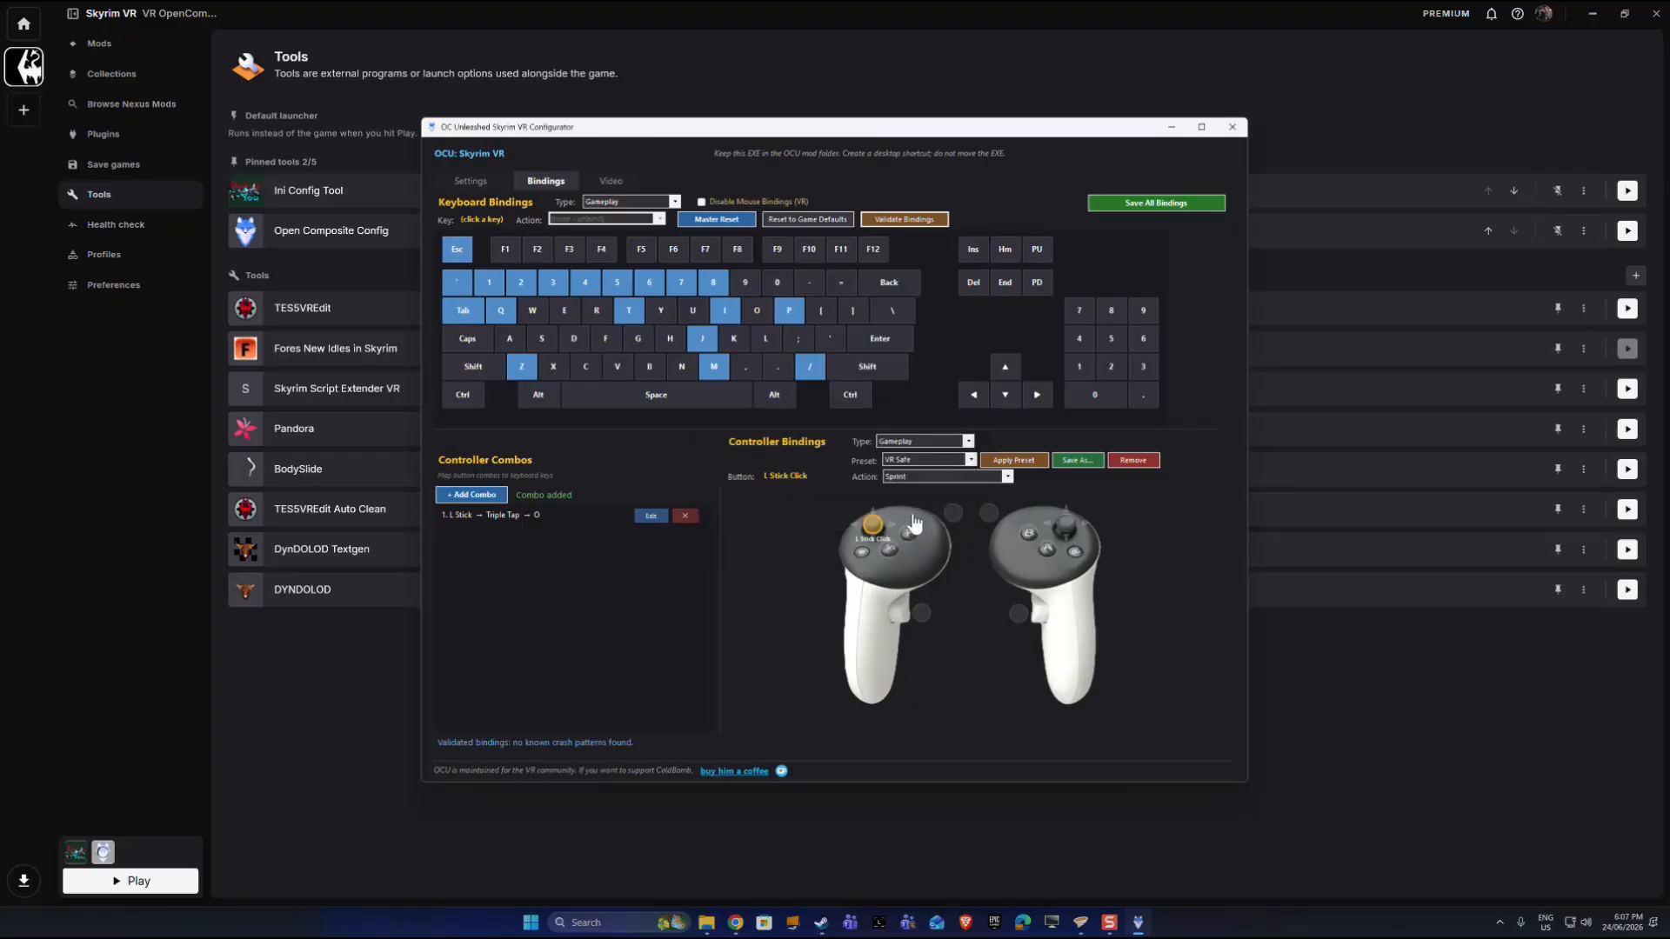
click(1156, 205)
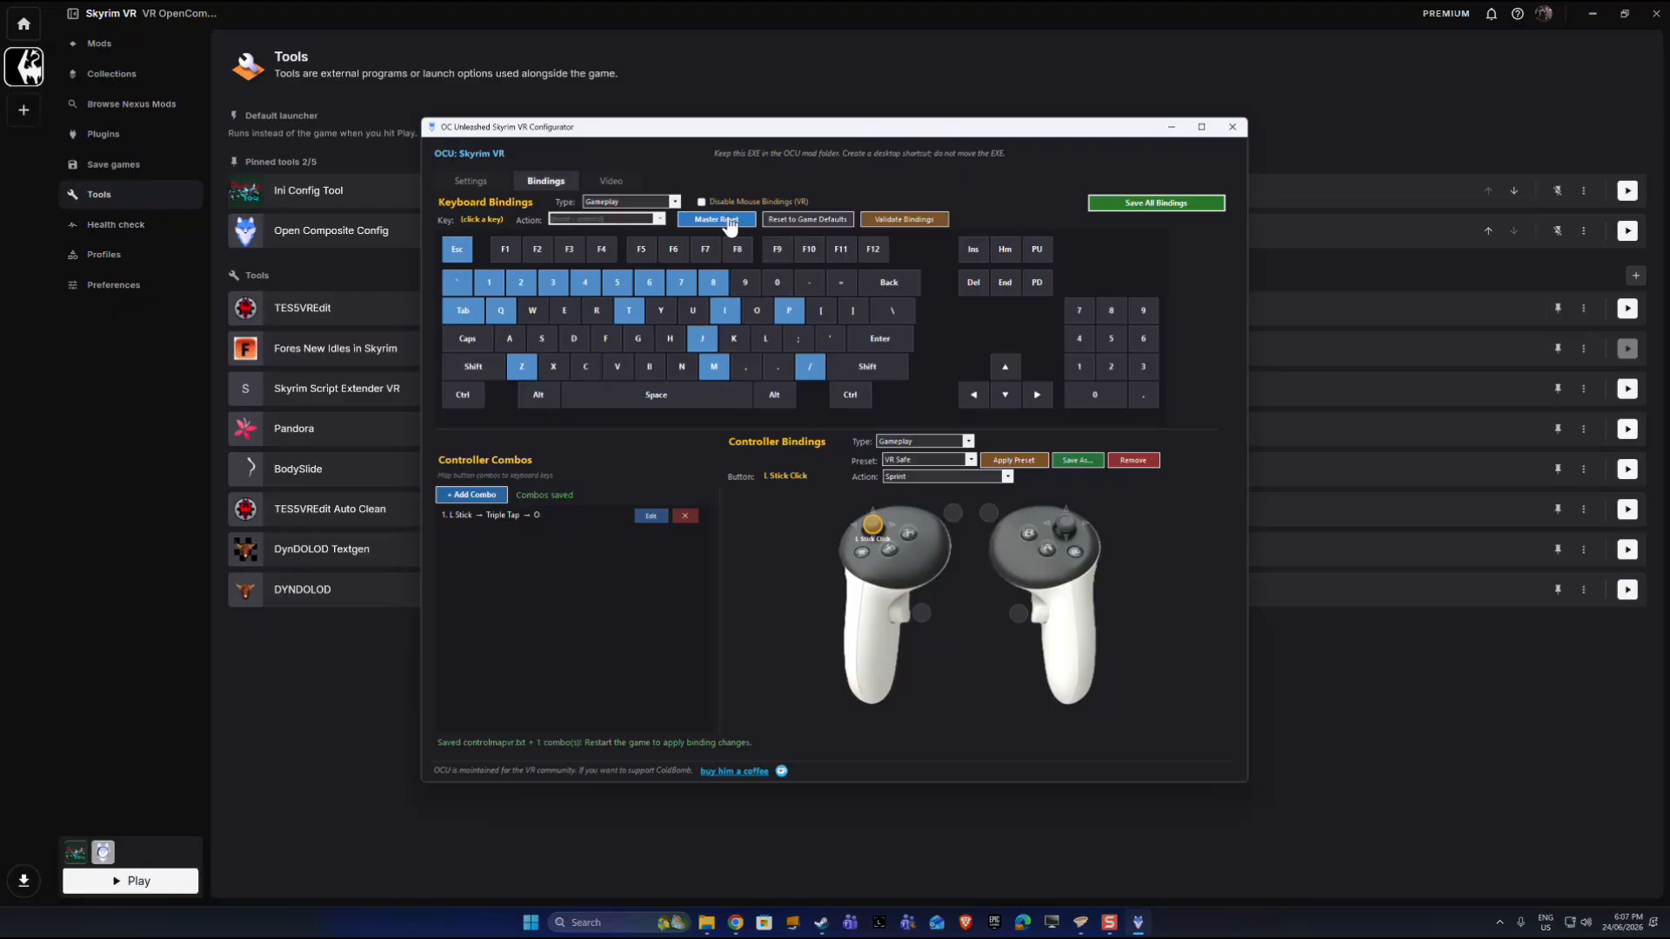
Step: In the video settings, enable AMD FSR 3 with the Quality preset and save opencomposite.ini
click(631, 184)
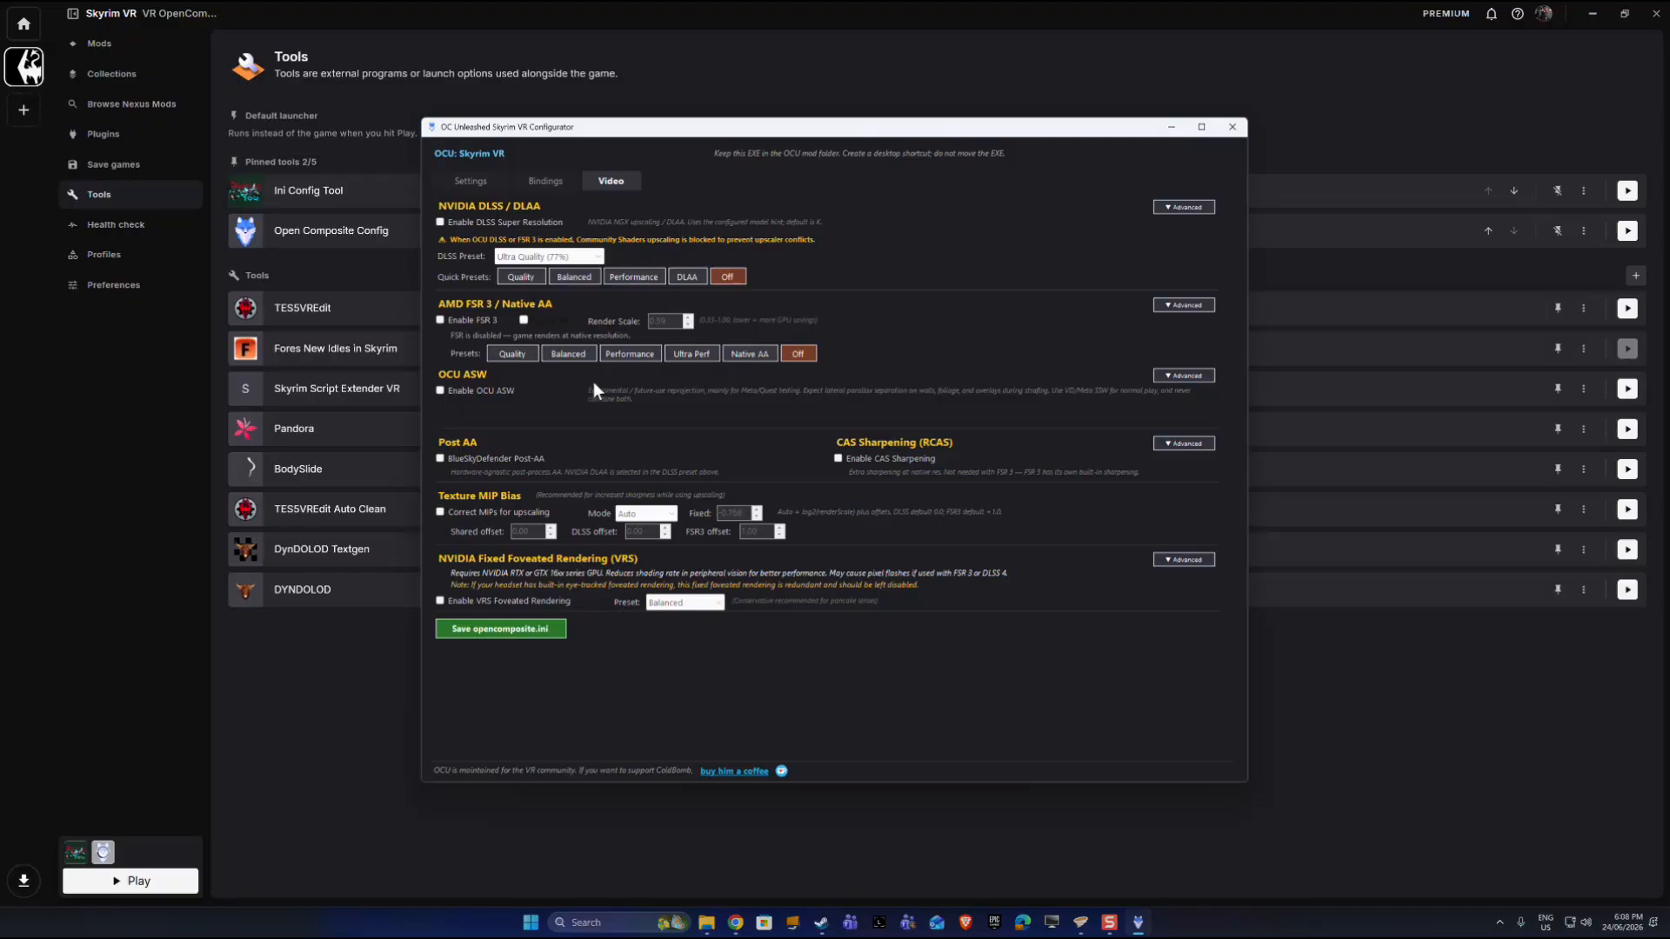
click(442, 323)
click(523, 358)
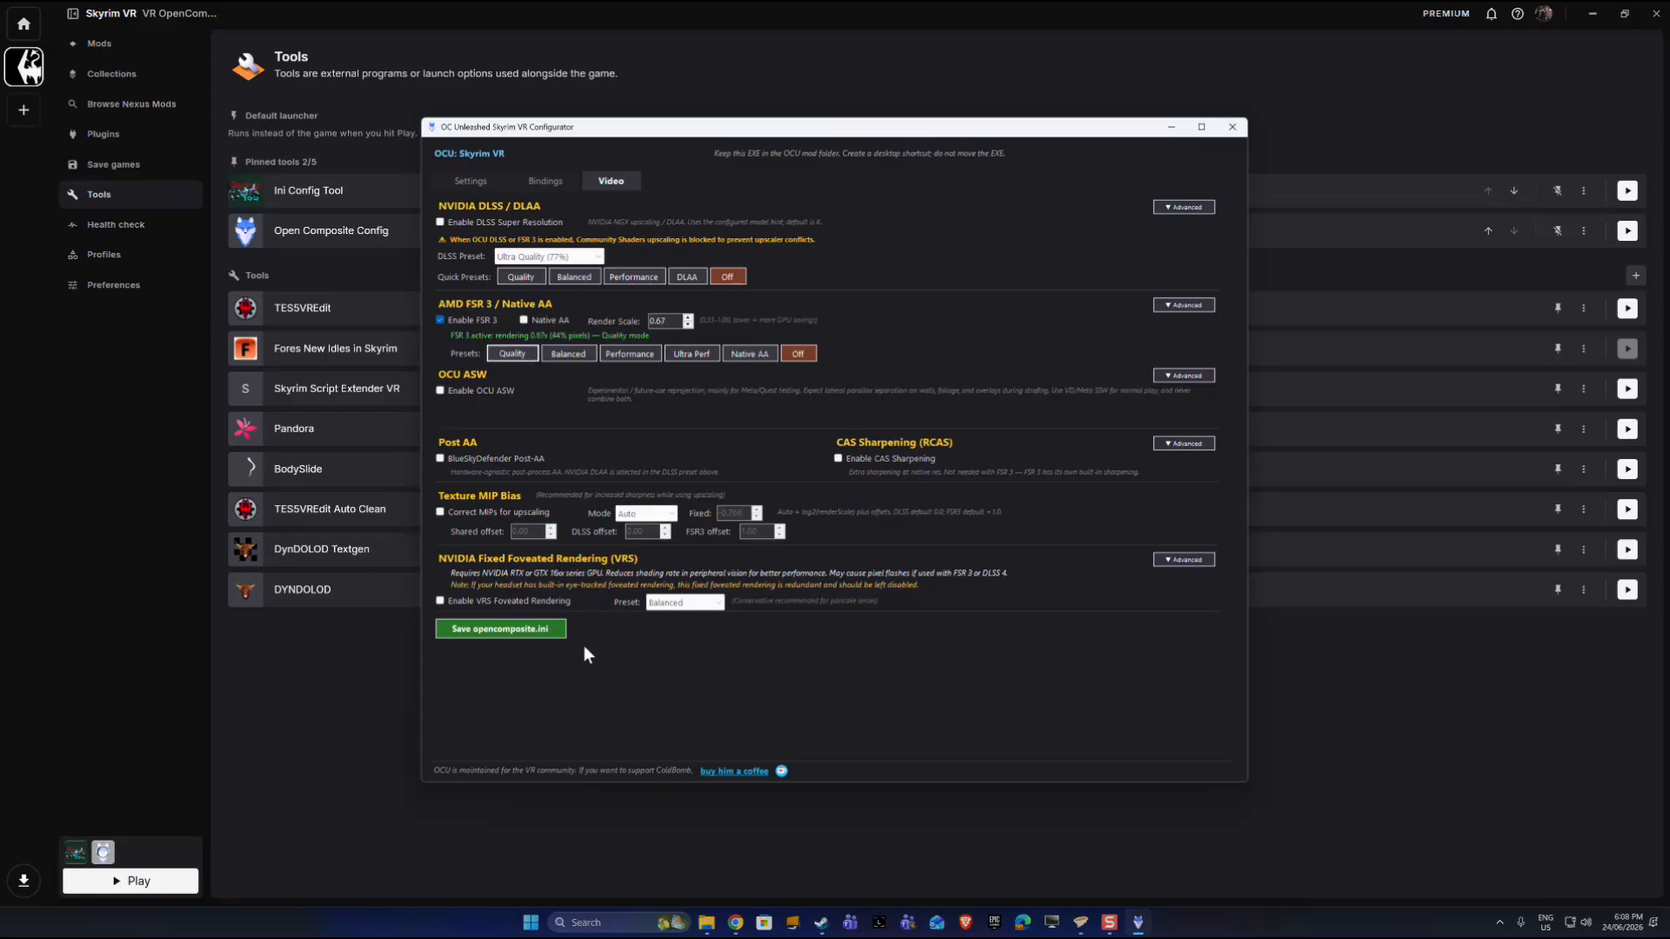
click(530, 630)
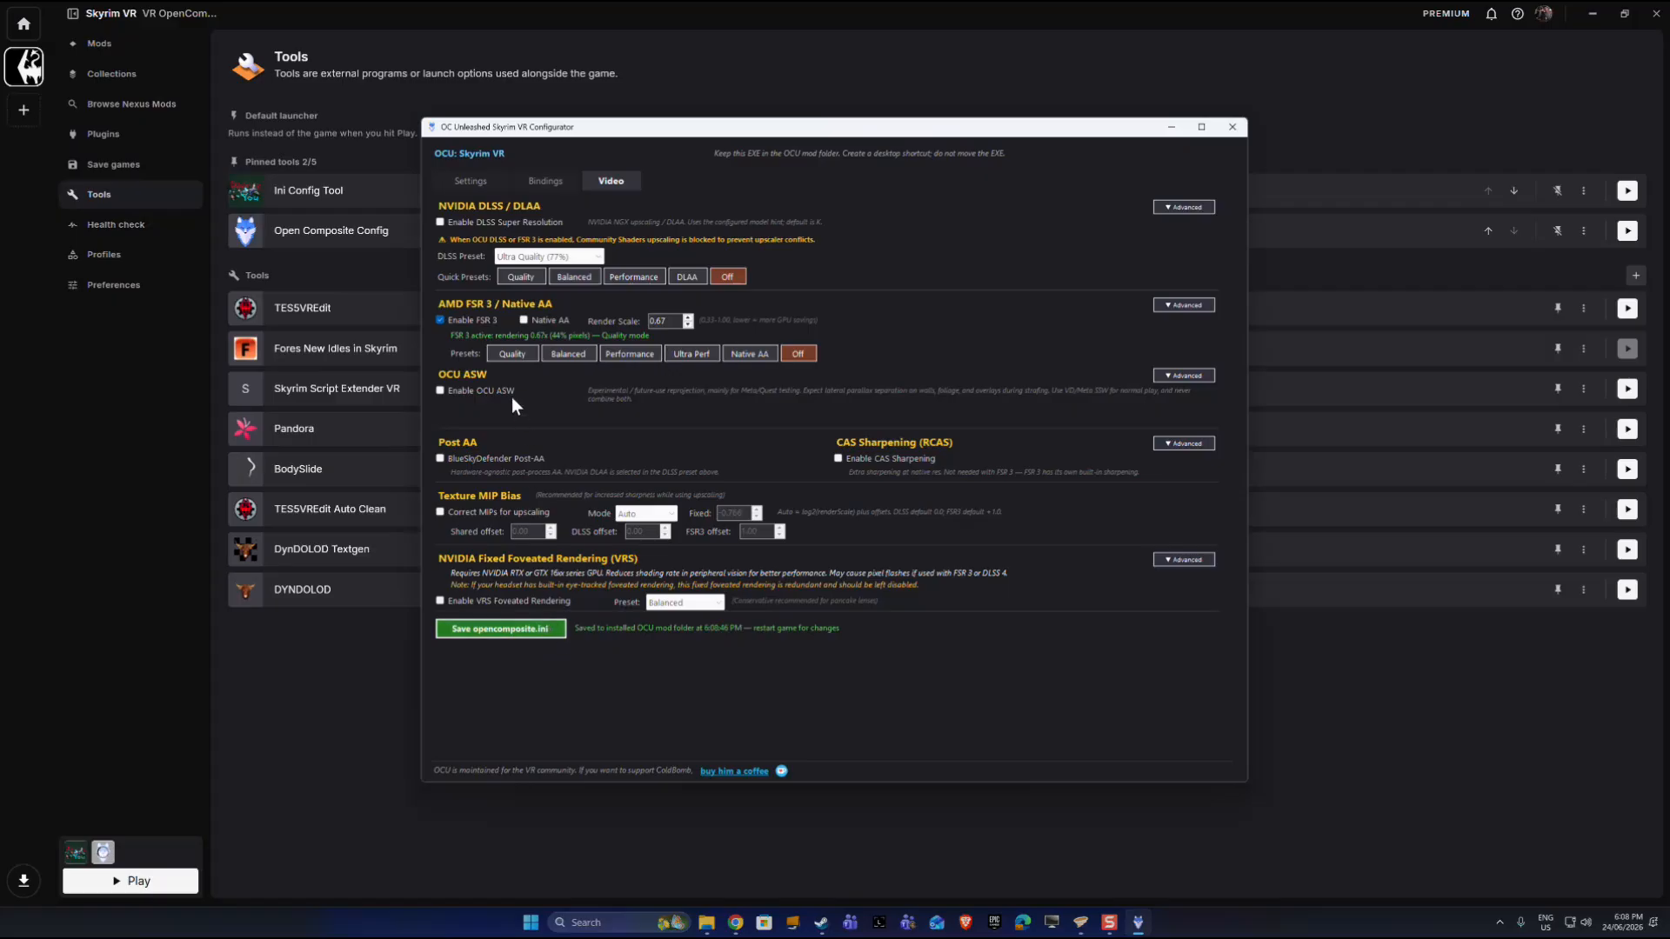
Step: Disable FSR 3 and enable DLSS Super Resolution with the DLAA preset instead
click(439, 319)
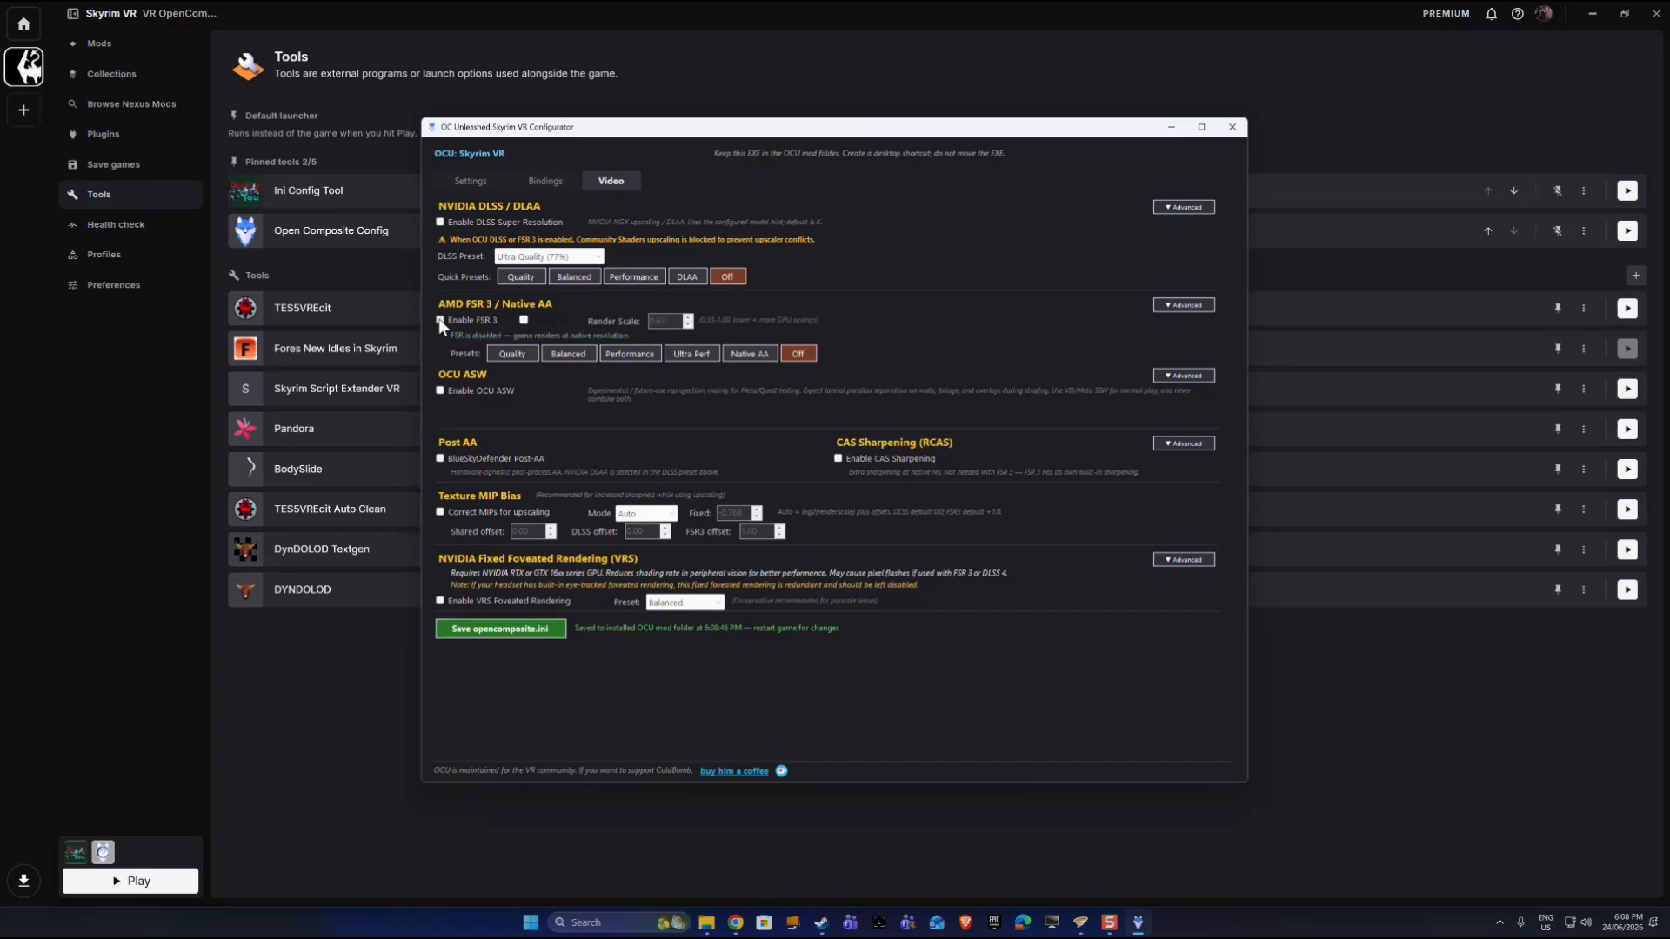
click(441, 223)
click(687, 278)
Step: Enable NVIDIA VRS Foveated Rendering with the Conservative preset
click(440, 600)
click(717, 602)
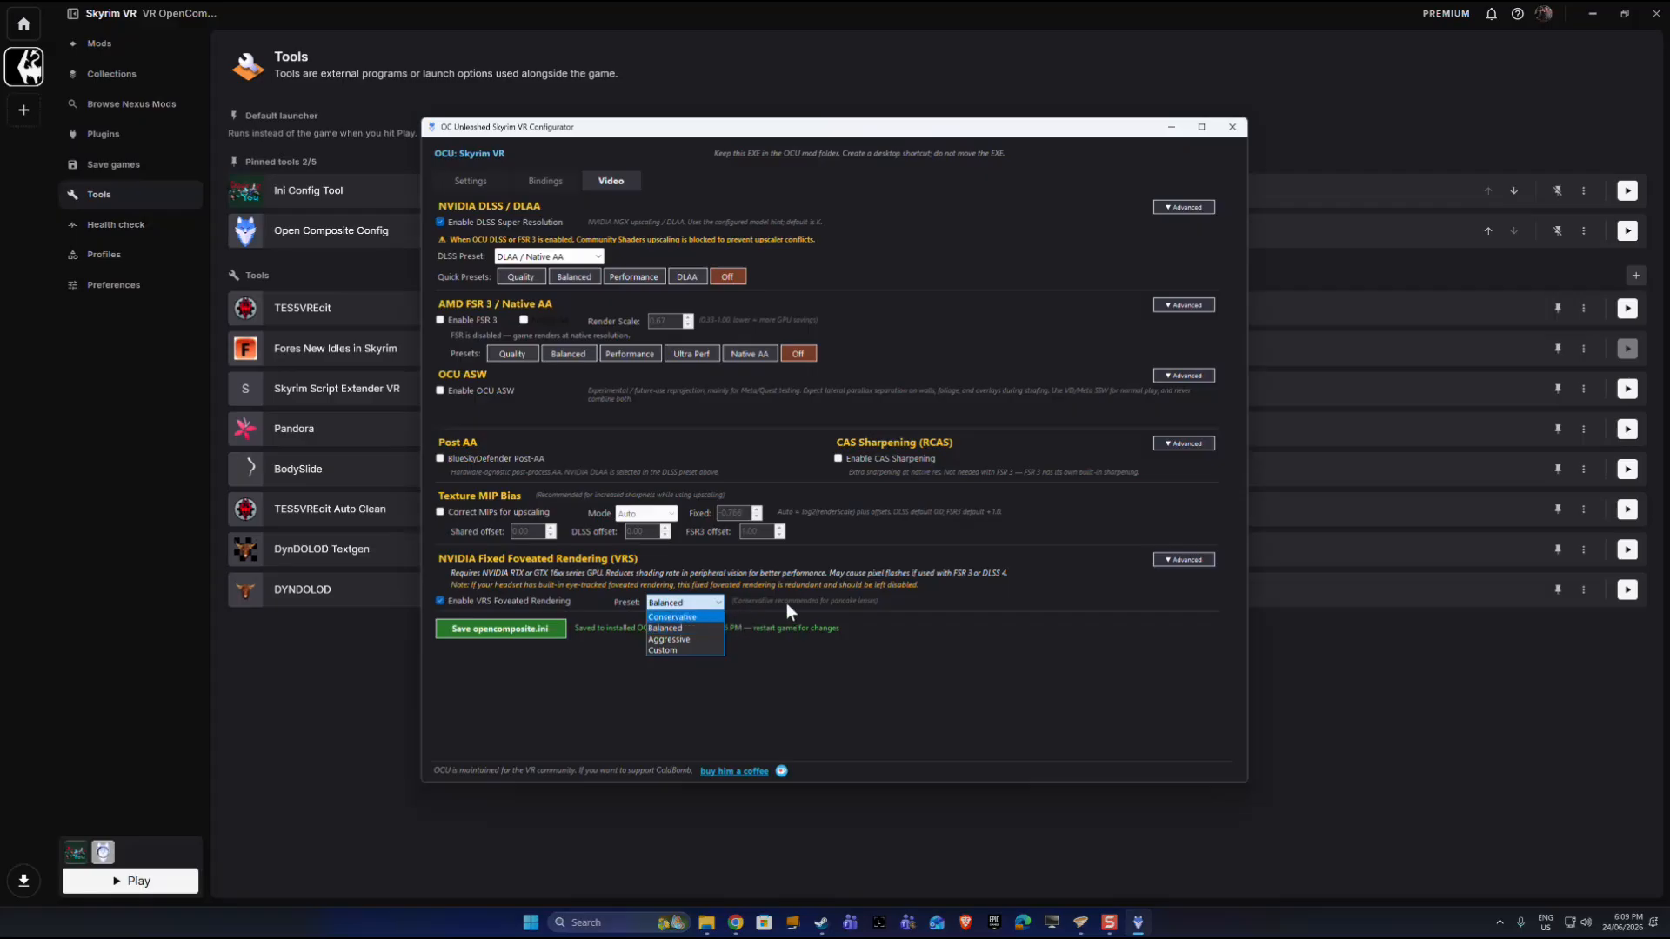
click(713, 603)
click(704, 615)
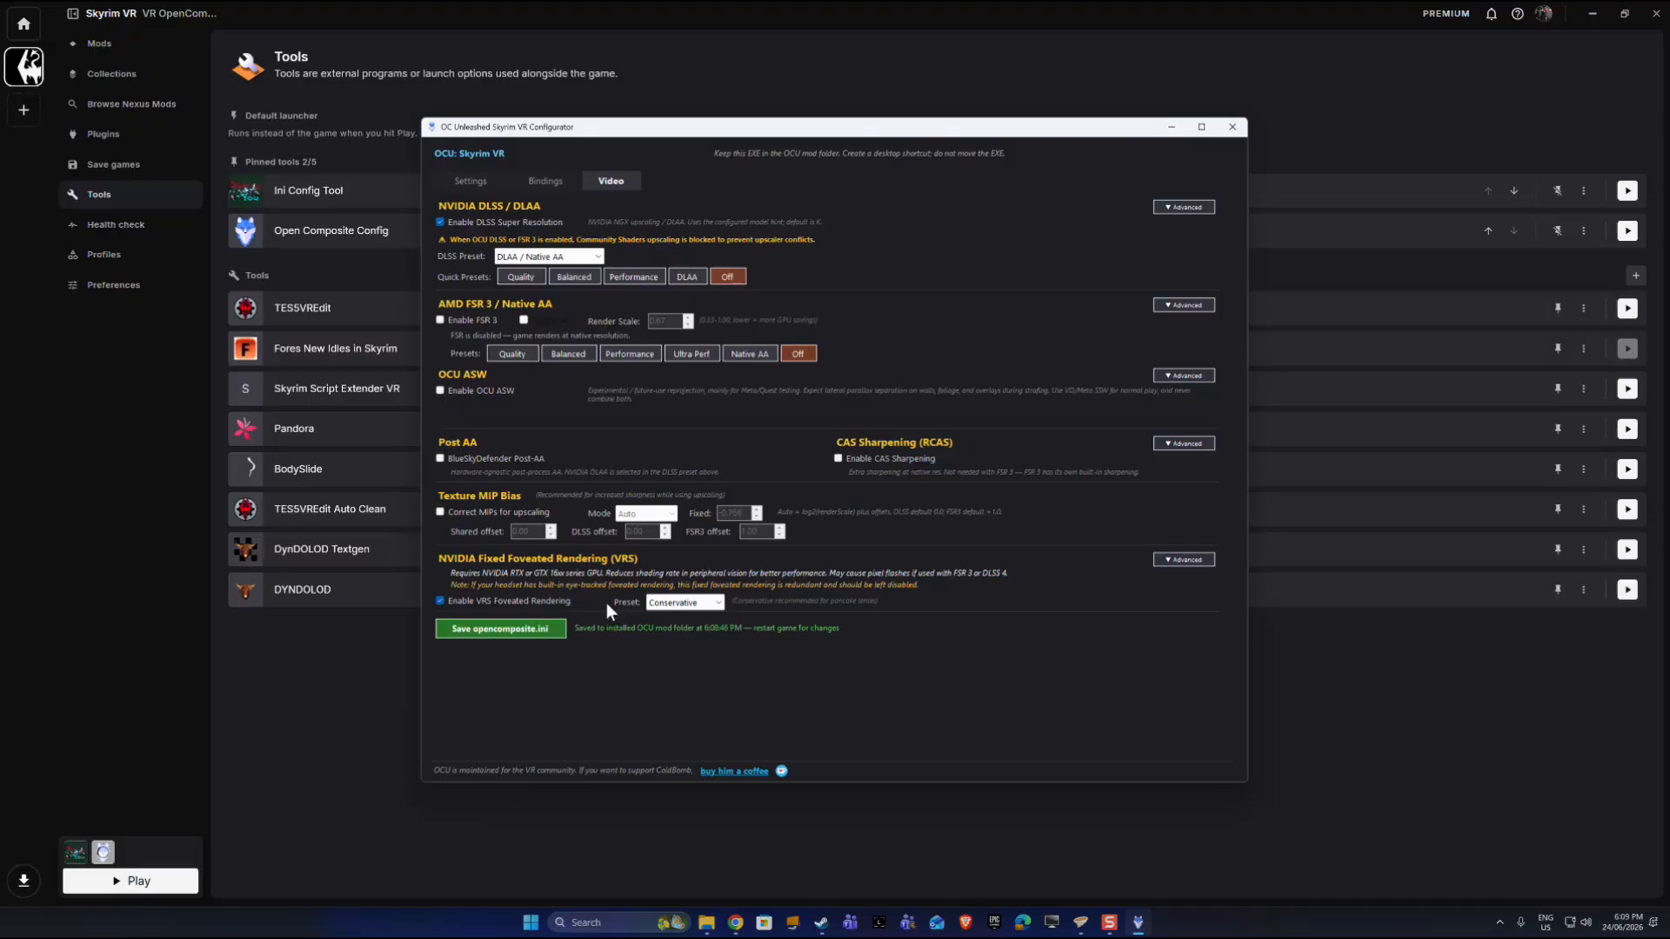
Step: Turn off DLSS Super Resolution and VRS Foveated Rendering
click(688, 277)
click(439, 223)
click(439, 600)
Step: Enable FSR 3 again, then save opencomposite.ini and close the configurator
click(440, 320)
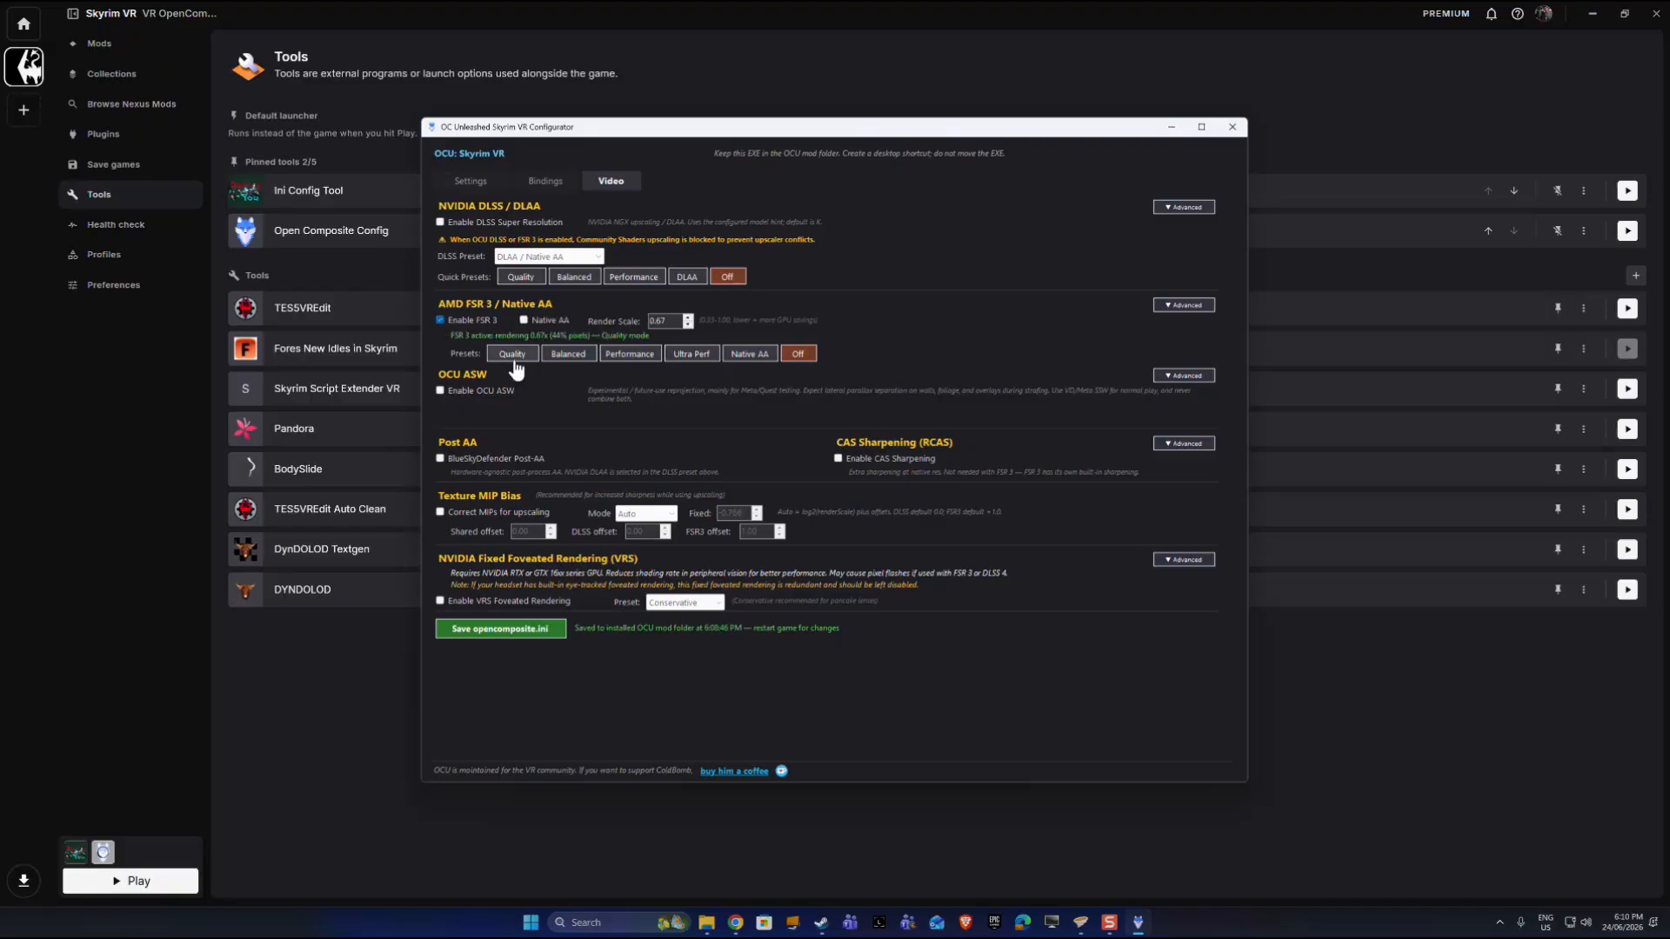
click(533, 631)
click(1233, 127)
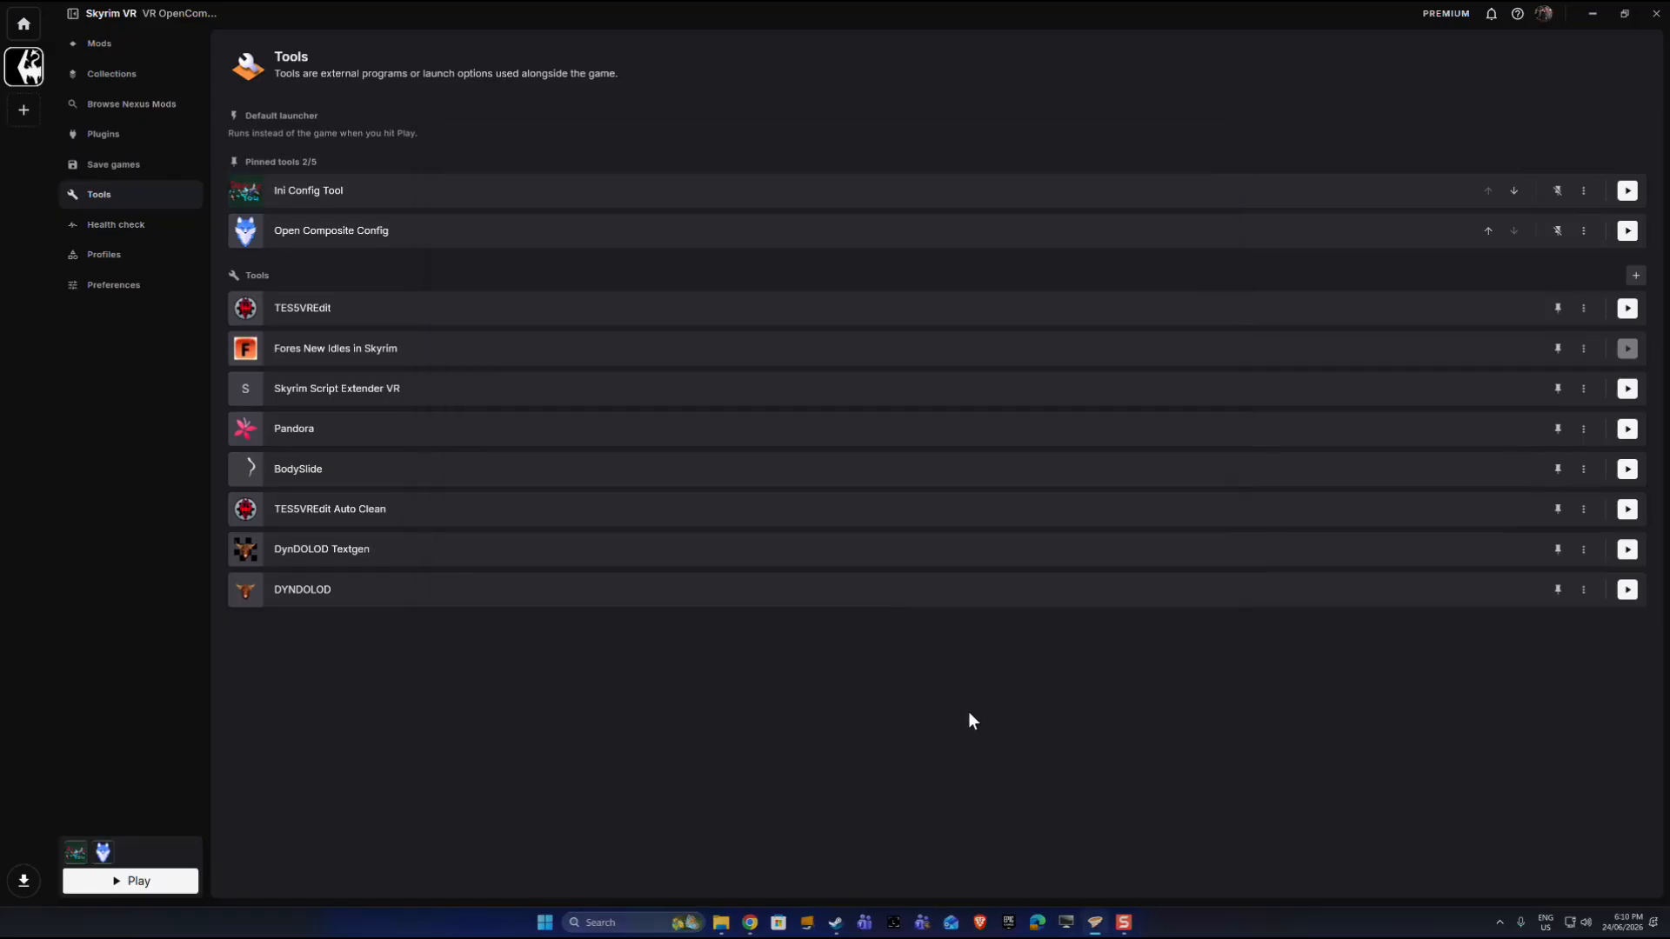